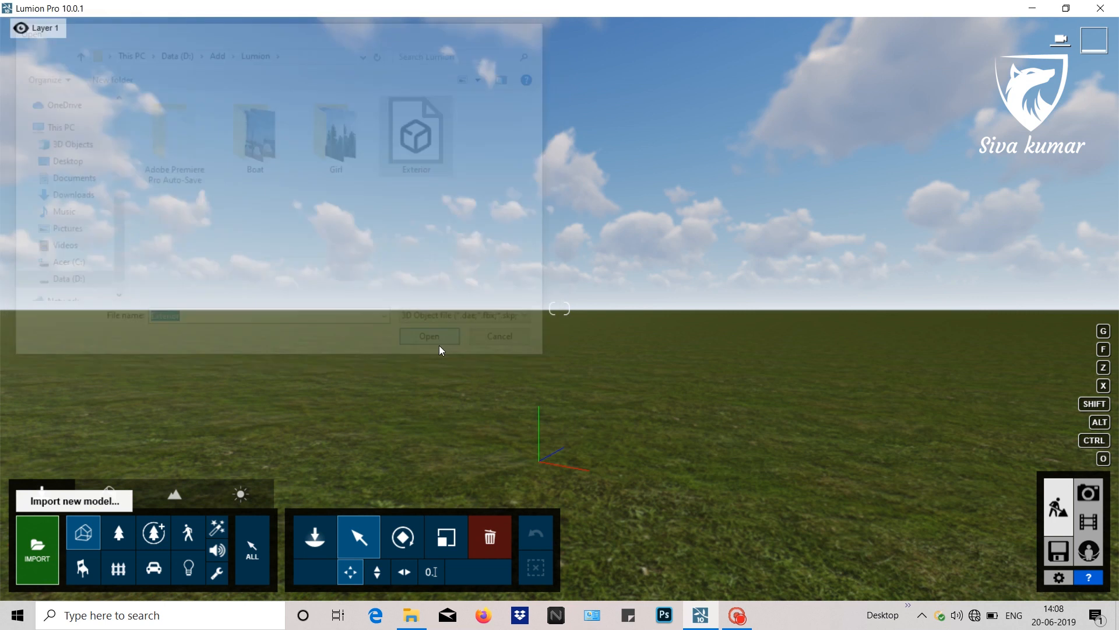
# Import the Exterior.FBX model into the Main (default) category with animations and edges off, and place it on the grass terrain.
pyautogui.click(564, 280)
pyautogui.click(564, 297)
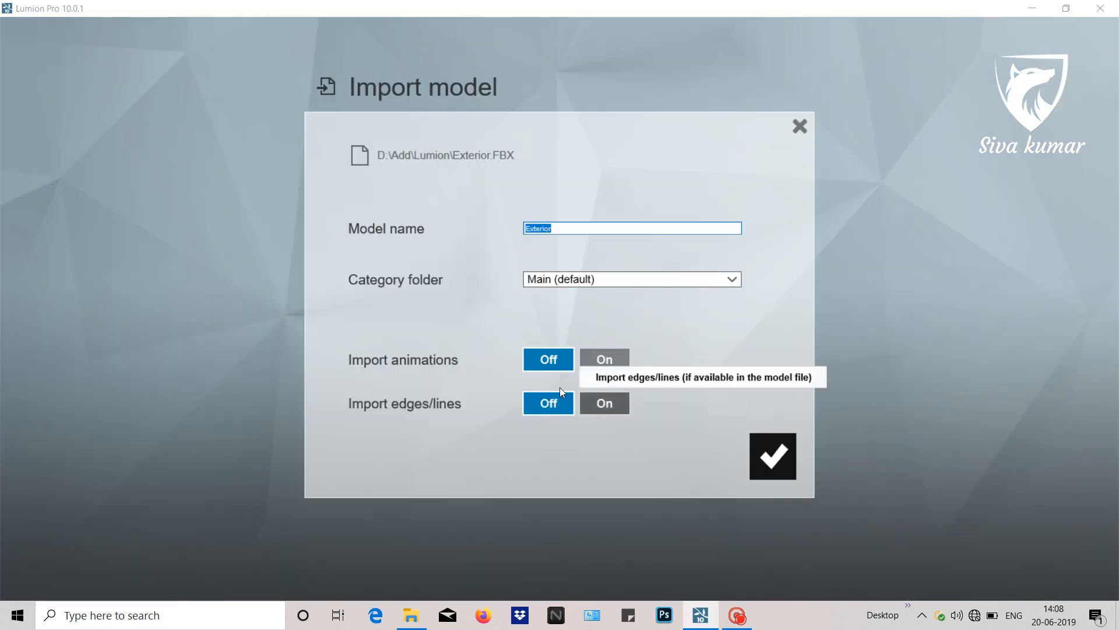
pyautogui.click(758, 466)
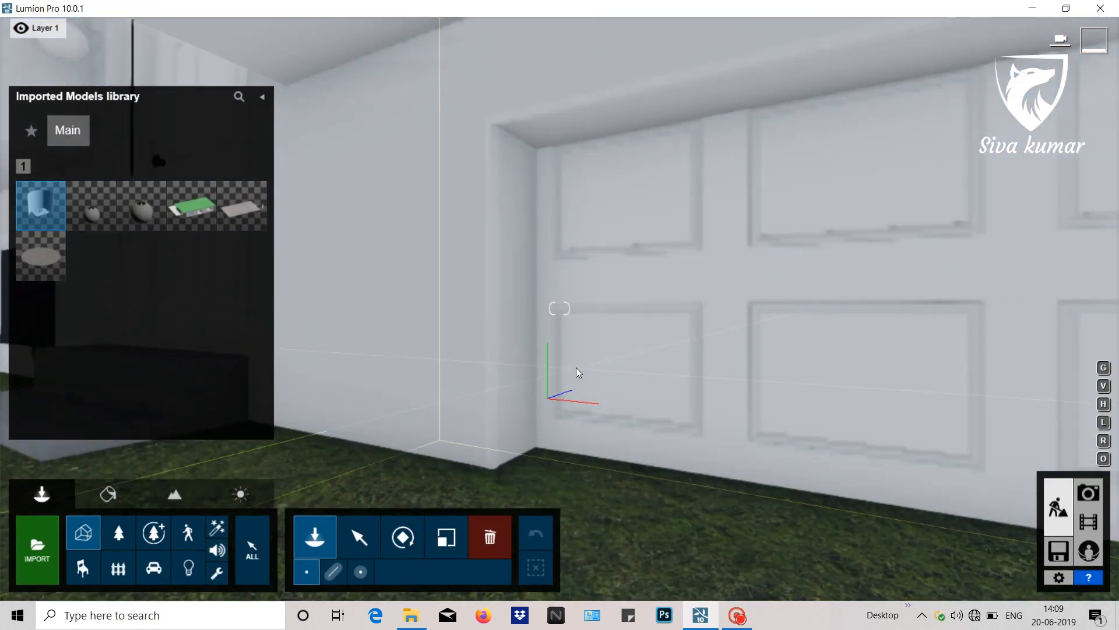
pyautogui.click(576, 366)
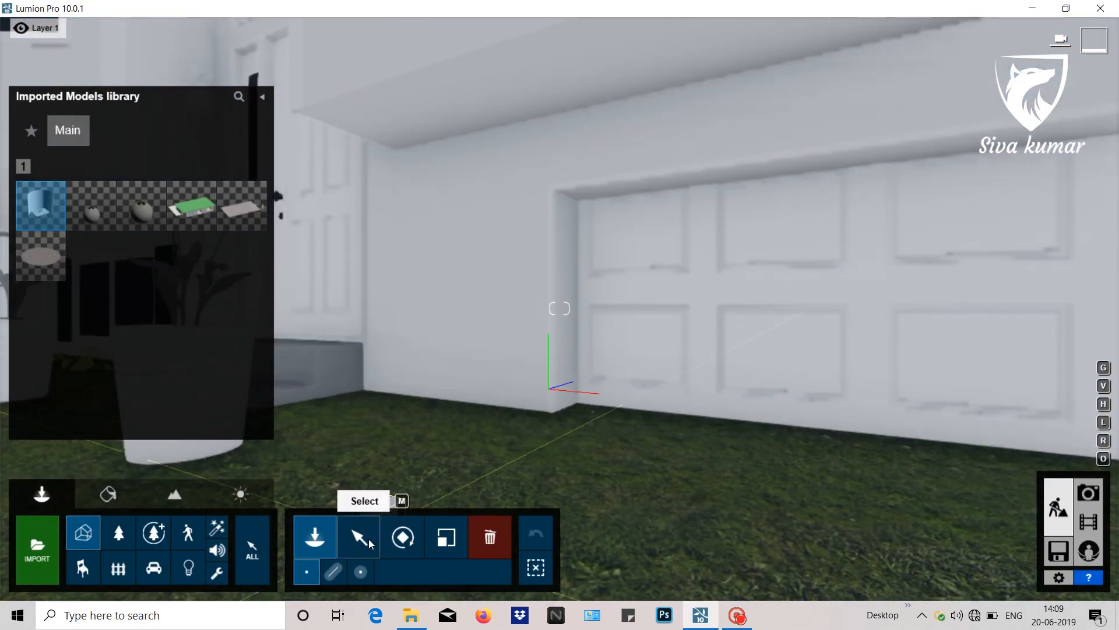
pyautogui.click(359, 536)
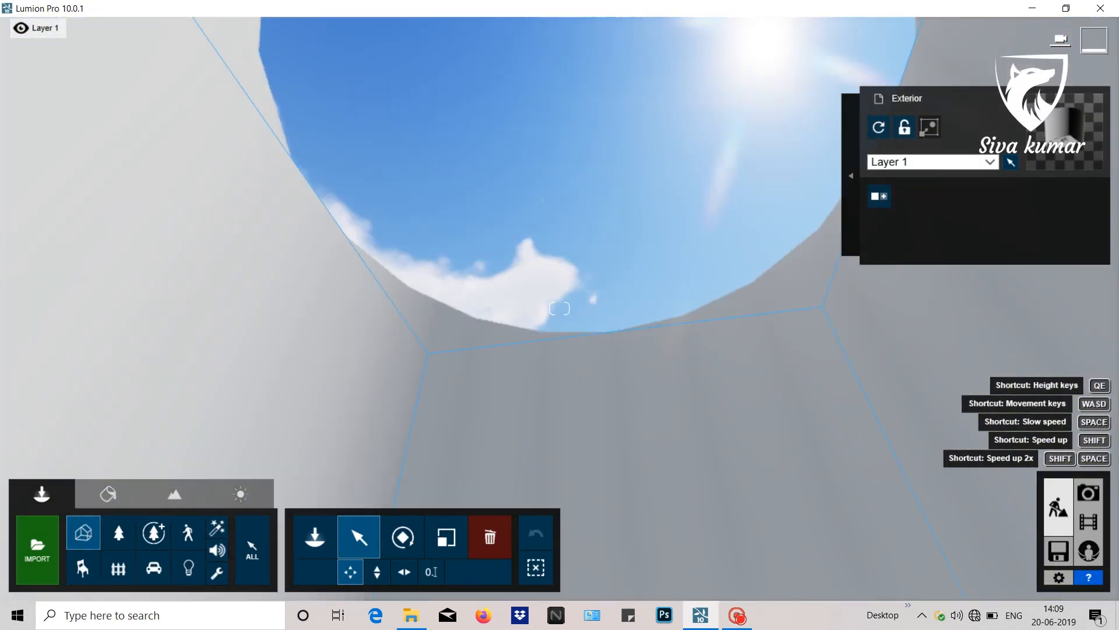
# Make the backdrop surface that surrounds the imported house and blocks the sky invisible, and save the material change.
pyautogui.moveTo(559, 308); pyautogui.dragTo(559, 420, button='right')
pyautogui.press('w')
pyautogui.moveTo(606, 292); pyautogui.dragTo(607, 338, button='right')
pyautogui.press('s')
pyautogui.press('d')
pyautogui.moveTo(559, 308); pyautogui.dragTo(524, 270, button='right')
pyautogui.press('w')
pyautogui.press('s')
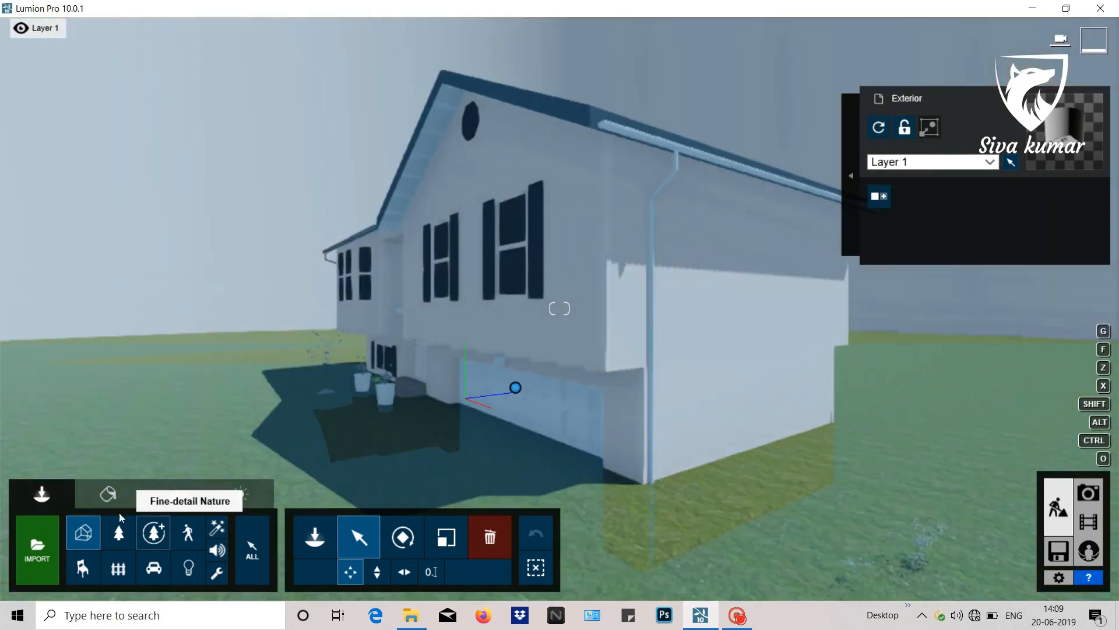
pyautogui.click(108, 494)
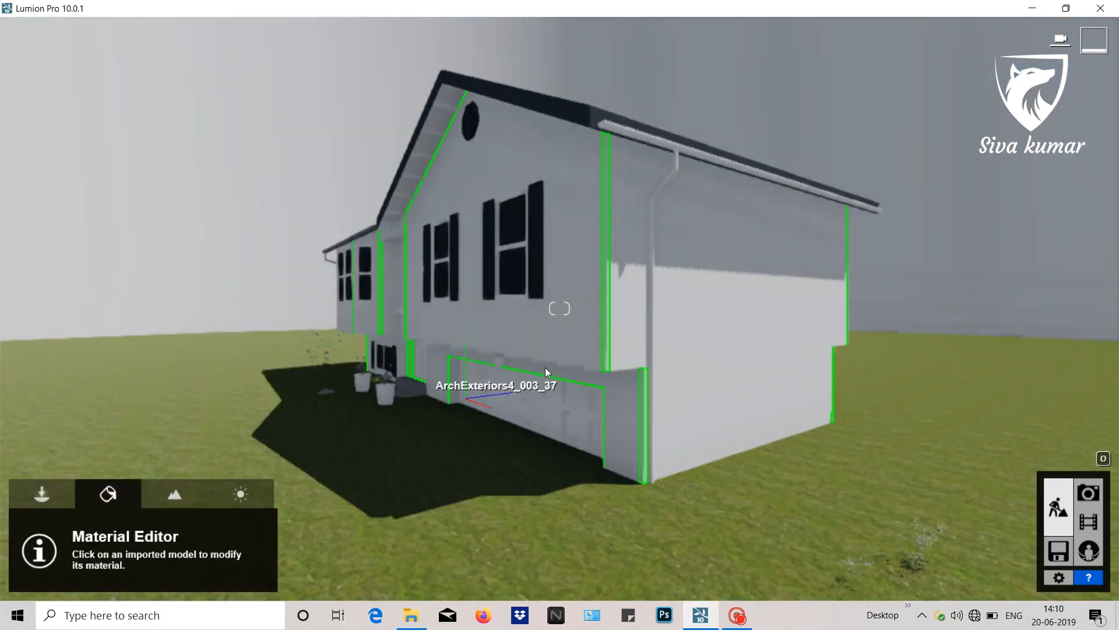
pyautogui.click(574, 175)
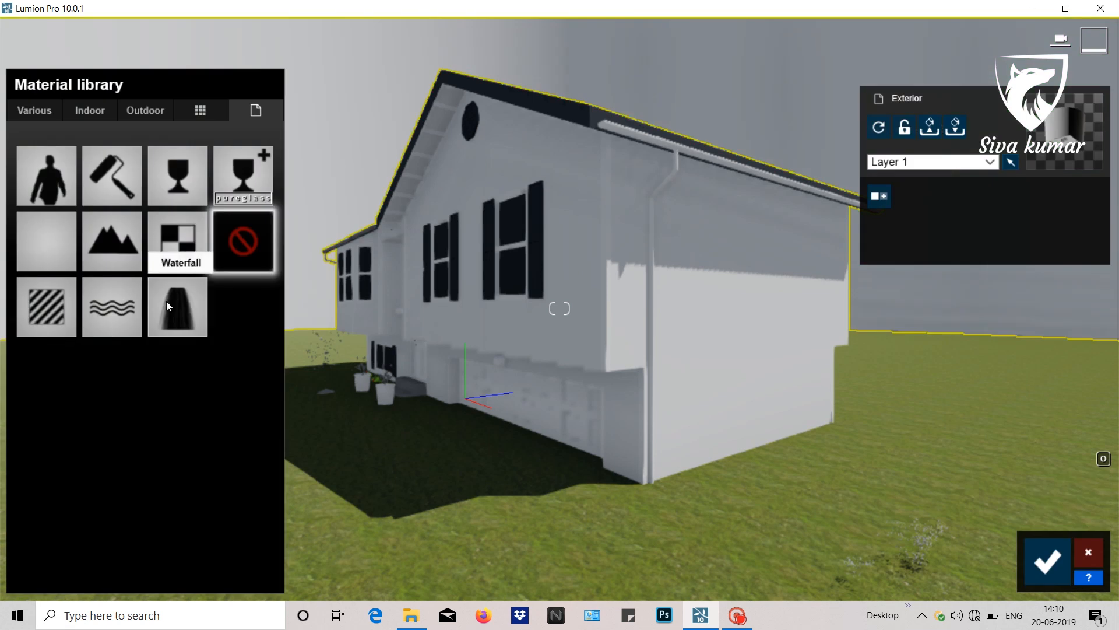
pyautogui.click(45, 243)
pyautogui.click(1045, 562)
# Raise the Exterior model vertically until its ground surfaces sit above the grass terrain.
pyautogui.click(41, 494)
pyautogui.click(377, 572)
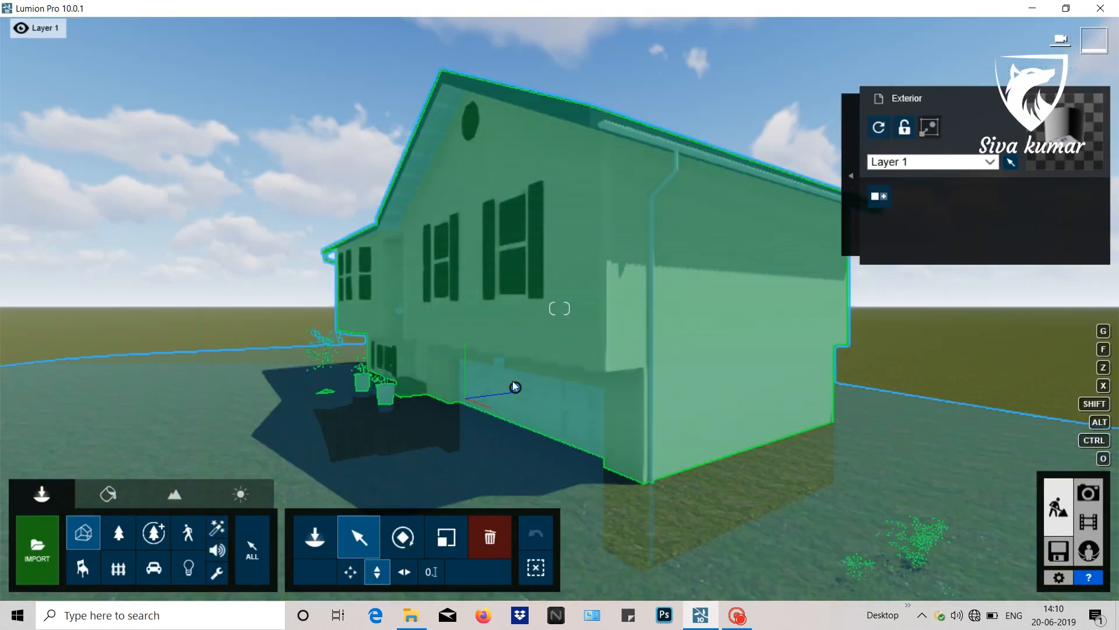
pyautogui.moveTo(512, 385); pyautogui.dragTo(506, 314)
pyautogui.moveTo(506, 315); pyautogui.dragTo(509, 373, button='right')
pyautogui.scroll(-5, 509, 326)
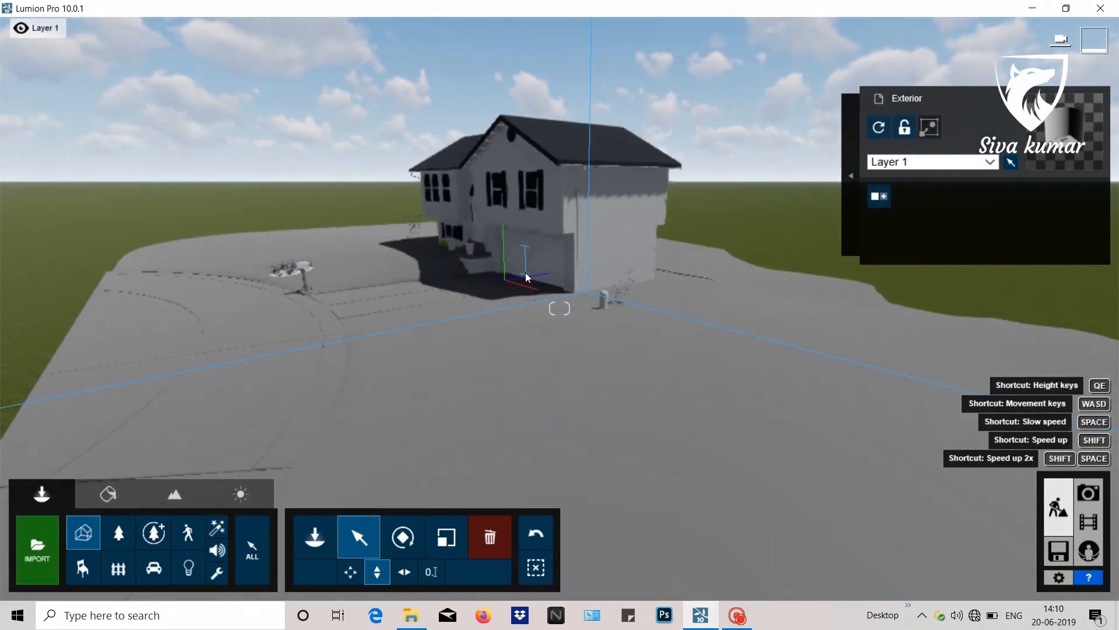
pyautogui.moveTo(523, 272); pyautogui.dragTo(527, 215)
# Apply the outdoor brick material Polii Bricks 14 01 3072 to the front entry steps.
pyautogui.press('w')
pyautogui.moveTo(528, 217); pyautogui.dragTo(559, 233, button='right')
pyautogui.click(108, 493)
pyautogui.press('w')
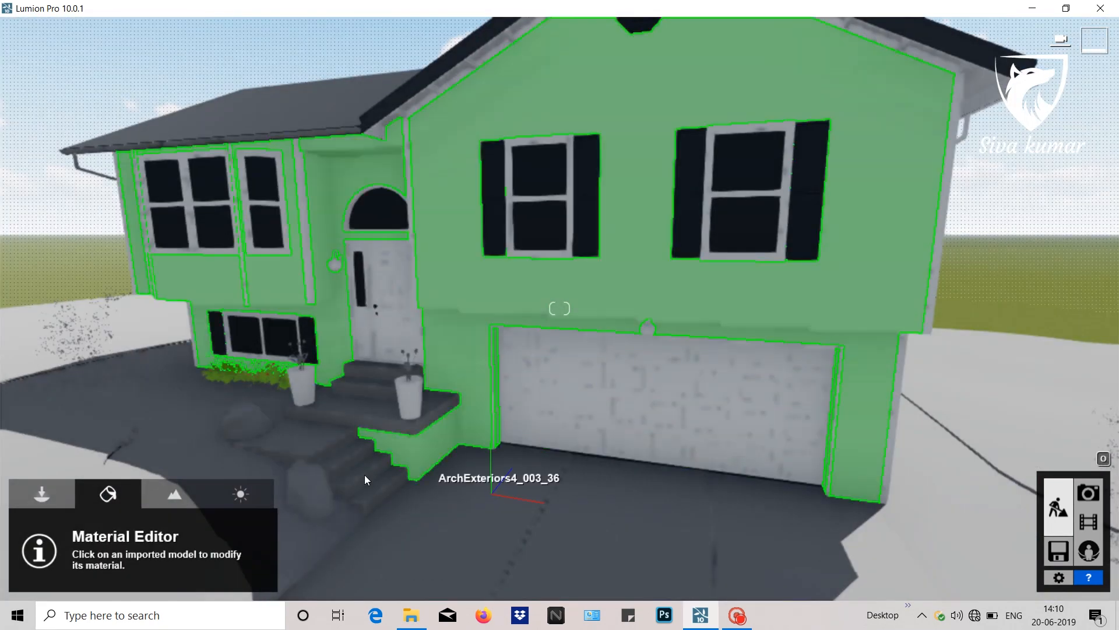
pyautogui.click(341, 481)
pyautogui.press('w')
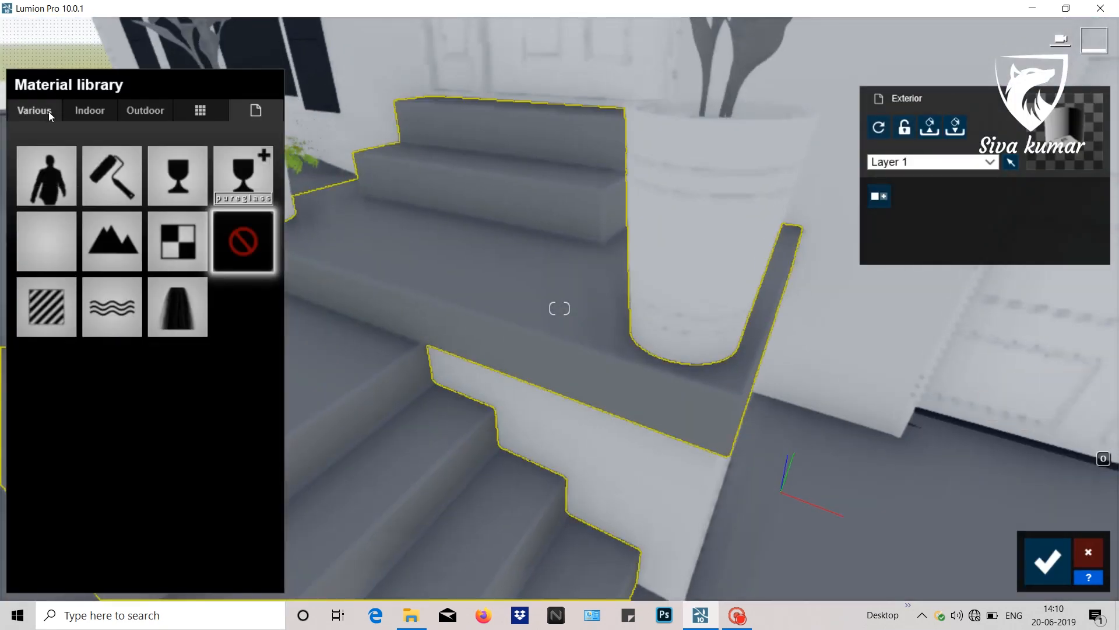
pyautogui.click(135, 110)
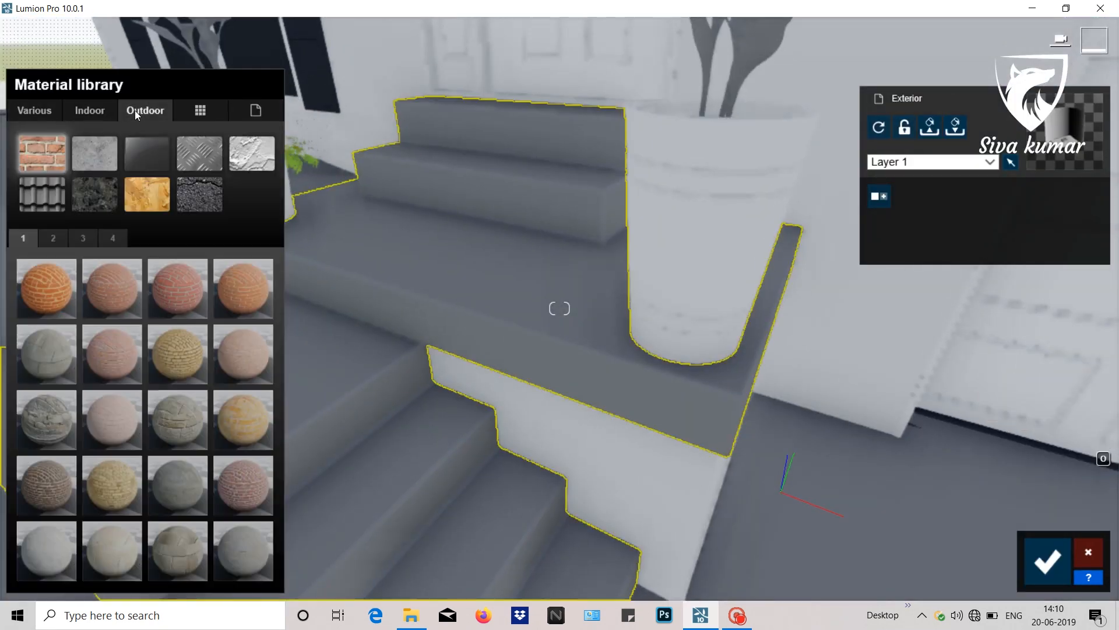
pyautogui.click(83, 238)
pyautogui.click(243, 418)
pyautogui.press('s')
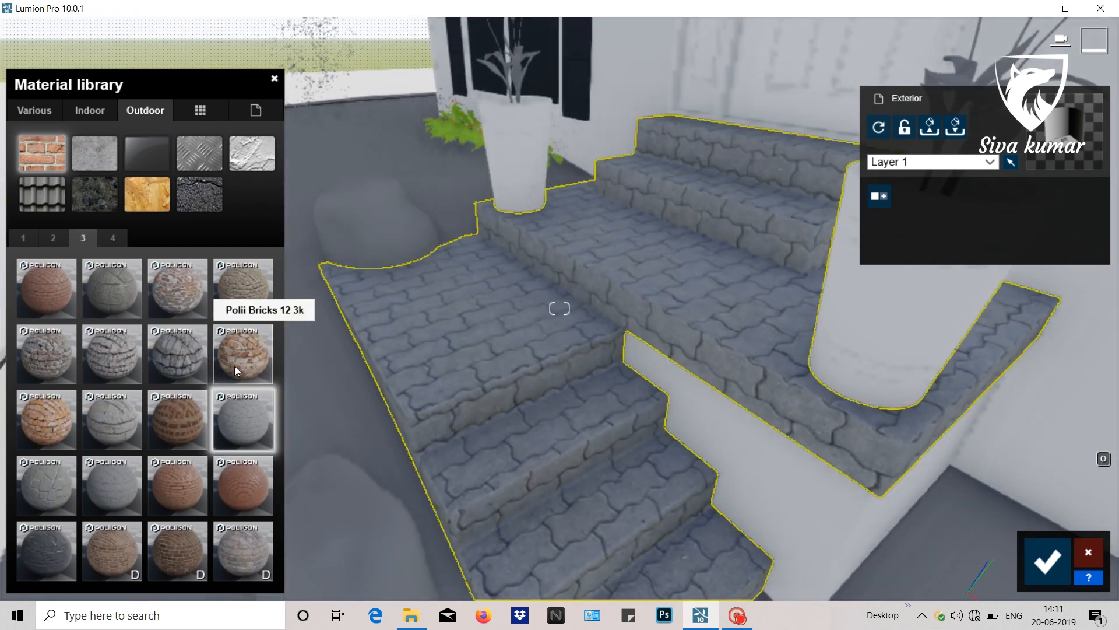
pyautogui.click(235, 365)
pyautogui.click(105, 412)
pyautogui.moveTo(105, 413); pyautogui.dragTo(156, 419, button='right')
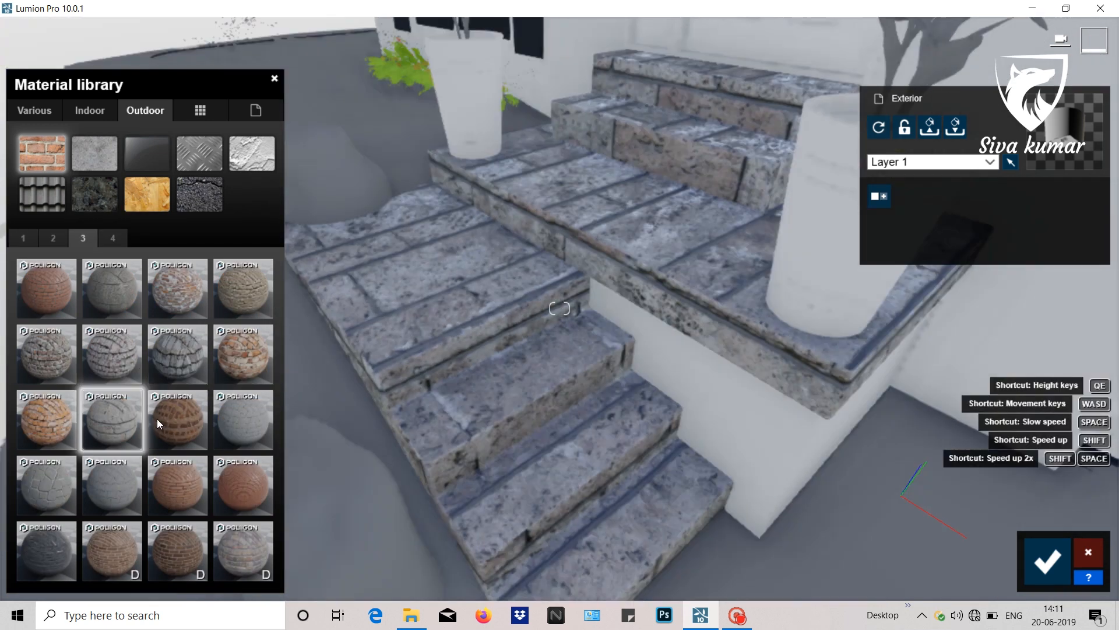
# Set the steps' brick map scale to about 4.5, shift its X offset and its Y offset to about 0.35, and save.
pyautogui.doubleClick(119, 419)
pyautogui.moveTo(69, 554)
pyautogui.mouseDown()
pyautogui.moveTo(78, 558)
pyautogui.moveTo(68, 558)
pyautogui.mouseUp()
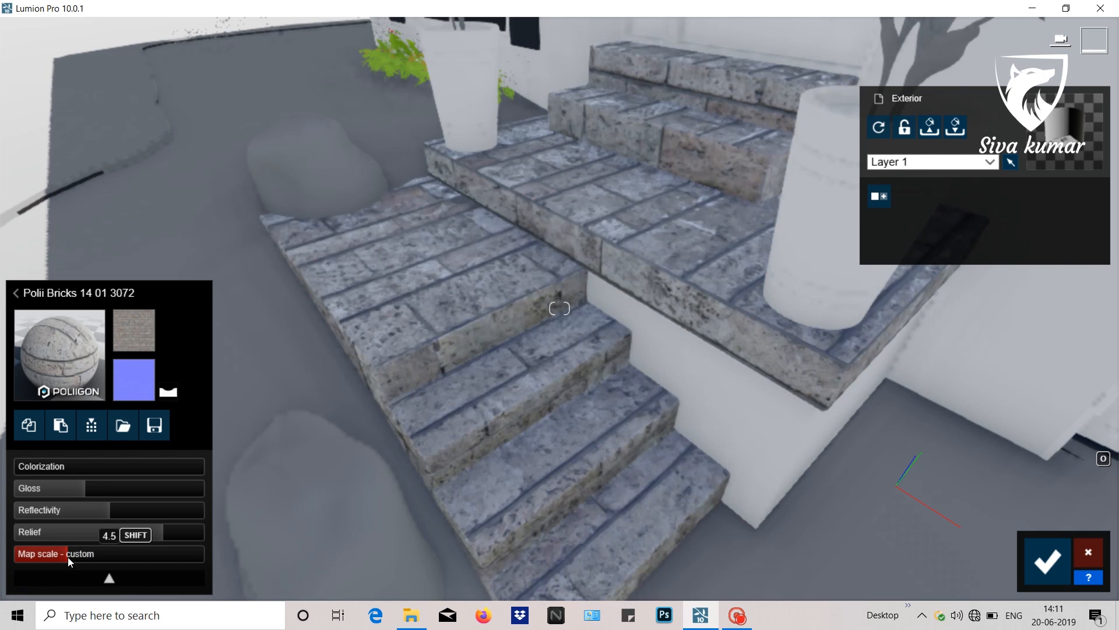
pyautogui.click(97, 577)
pyautogui.moveTo(64, 497); pyautogui.dragTo(44, 518)
pyautogui.scroll(5, 349, 496)
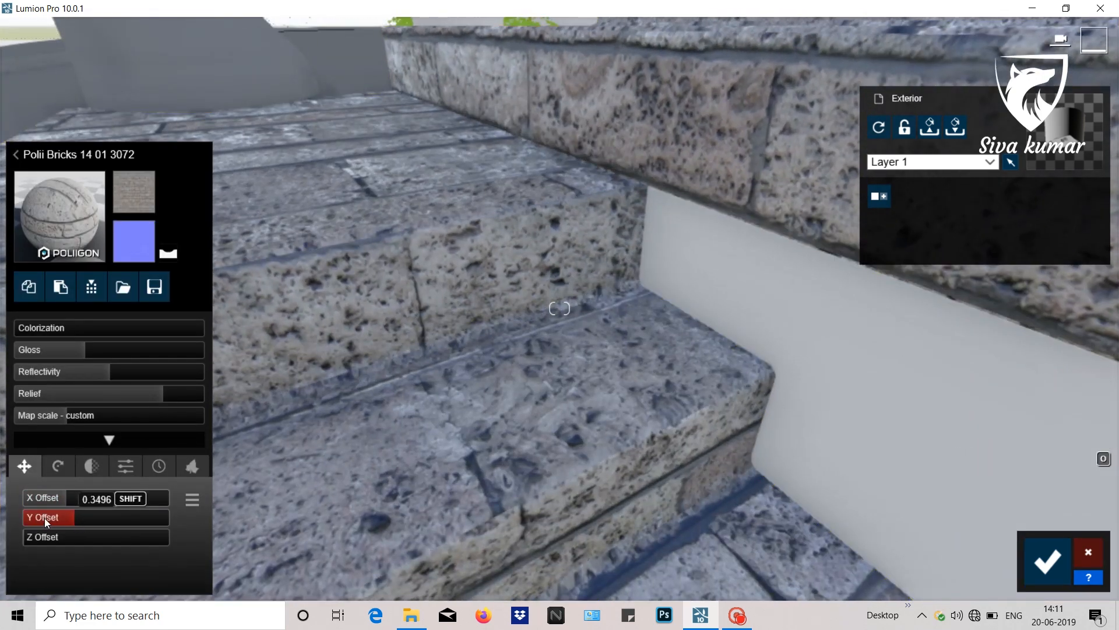
pyautogui.scroll(-6, 459, 396)
pyautogui.moveTo(460, 397); pyautogui.dragTo(588, 404, button='right')
pyautogui.click(1048, 560)
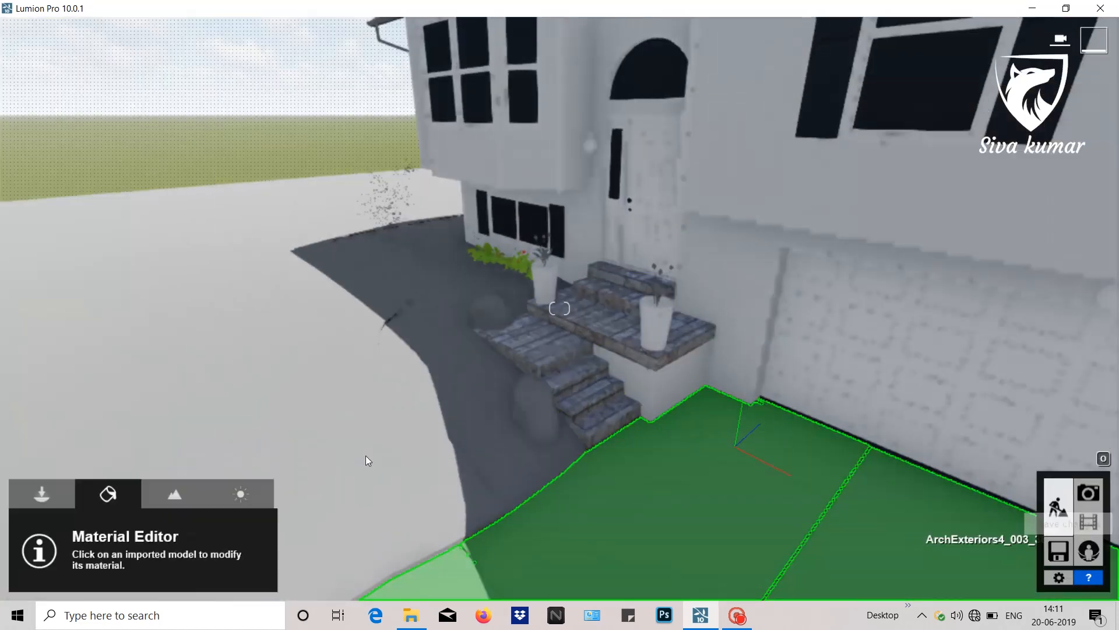
# Apply the outdoor concrete material Concrete 012 1024 to the driveway and the curved road in front of the house.
pyautogui.scroll(-6, 379, 233)
pyautogui.moveTo(382, 169); pyautogui.dragTo(387, 226, button='right')
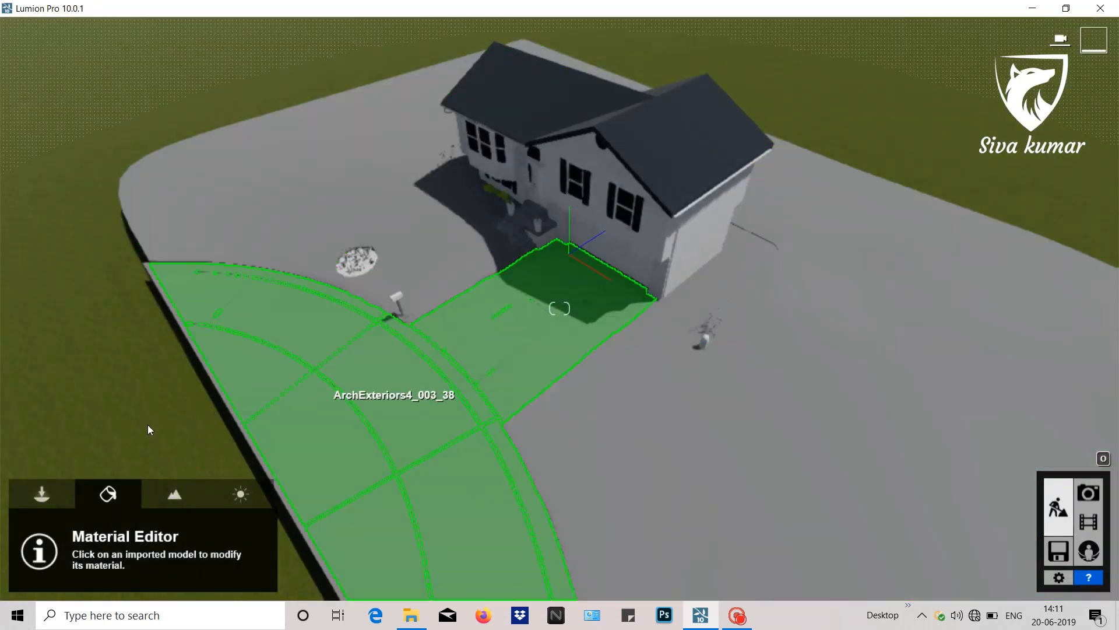
pyautogui.click(251, 393)
pyautogui.click(145, 110)
pyautogui.click(84, 155)
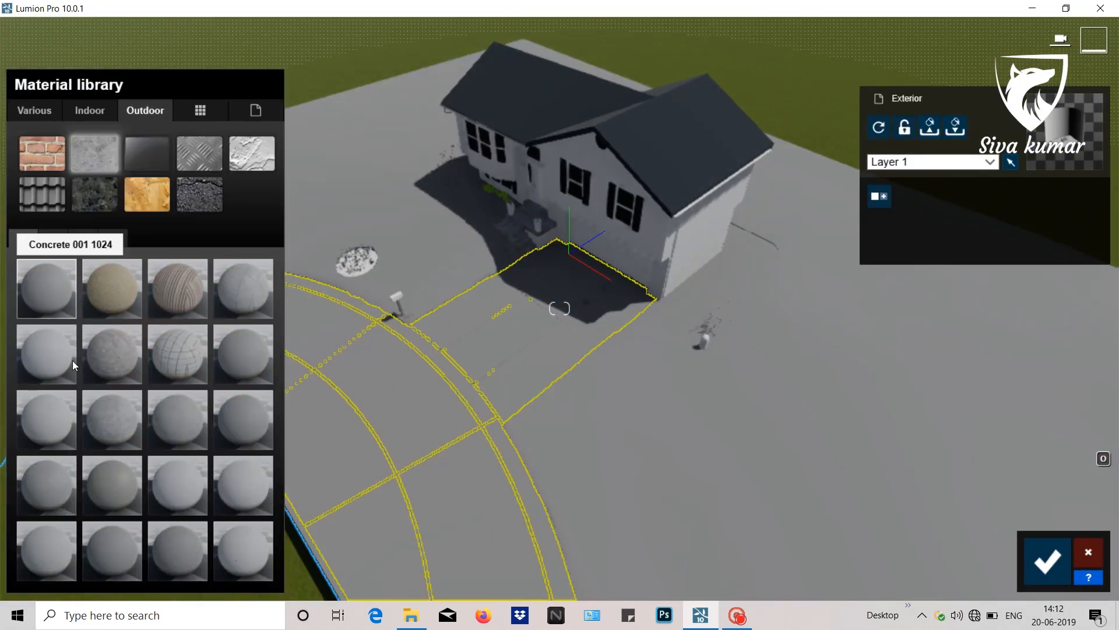
pyautogui.click(125, 441)
pyautogui.scroll(6, 299, 436)
pyautogui.scroll(-3, 306, 278)
pyautogui.scroll(-5, 306, 278)
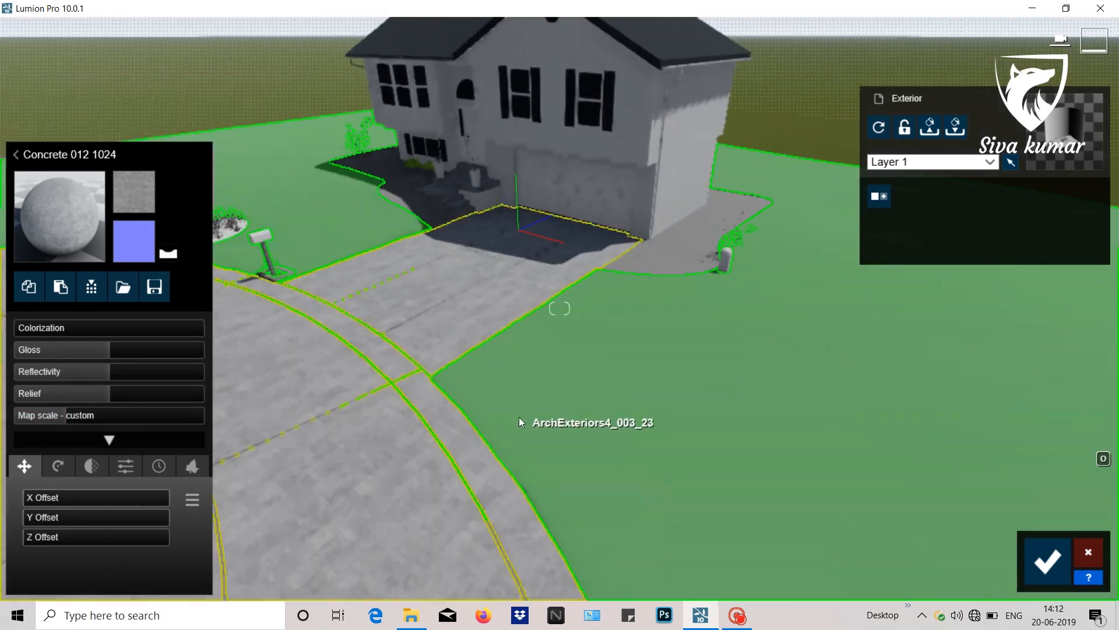
# Apply a plain dark grey outdoor concrete to the large ground area around the house and adjust its map scale.
pyautogui.click(522, 425)
pyautogui.click(145, 110)
pyautogui.click(106, 165)
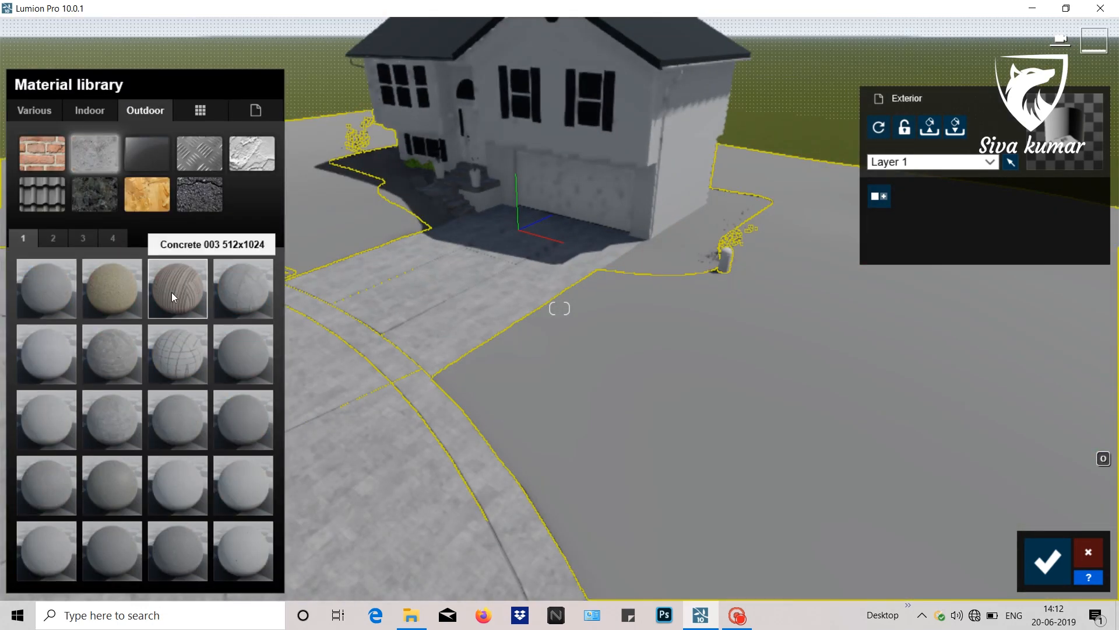
pyautogui.click(180, 353)
pyautogui.scroll(5, 496, 405)
pyautogui.click(248, 355)
pyautogui.scroll(-5, 416, 339)
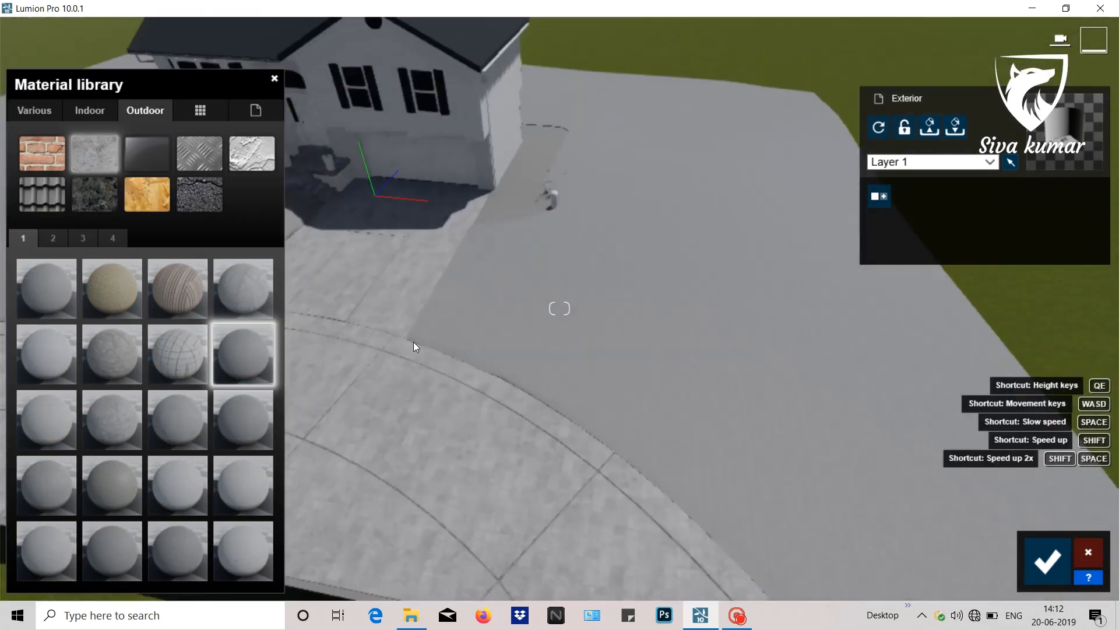
pyautogui.scroll(4, 414, 342)
pyautogui.click(245, 355)
pyautogui.moveTo(74, 417); pyautogui.dragTo(79, 418)
# Apply the grass material Ground 022 2048 to the planting bed beside the garage, adjust its map scale, and save.
pyautogui.click(405, 111)
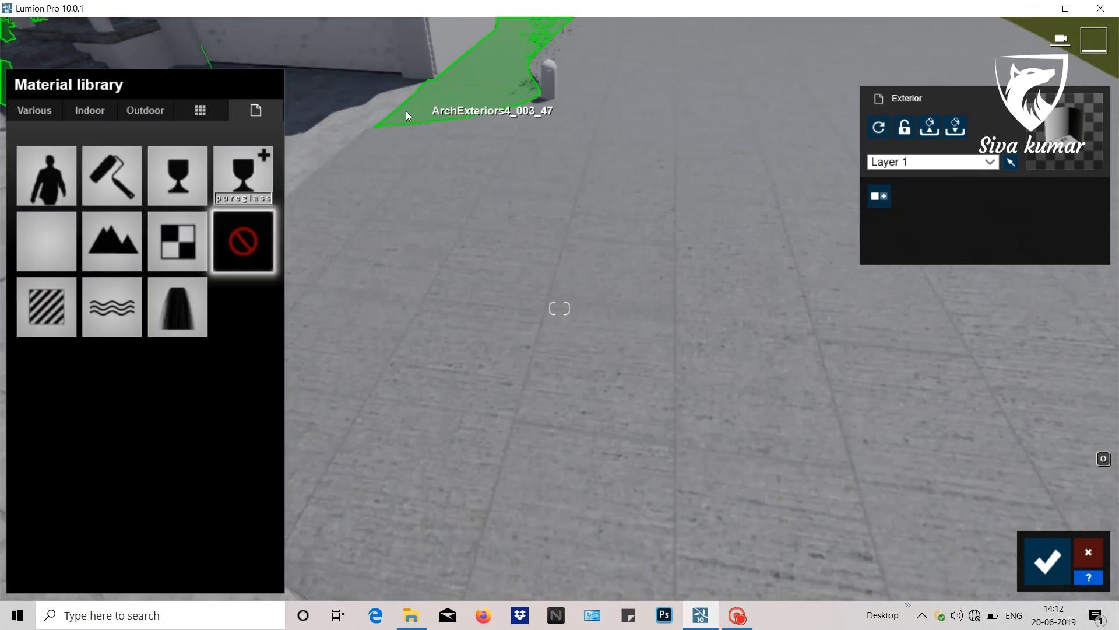
pyautogui.click(47, 111)
pyautogui.click(110, 281)
pyautogui.moveTo(355, 198); pyautogui.dragTo(338, 111, button='right')
pyautogui.moveTo(560, 250); pyautogui.dragTo(566, 342, button='right')
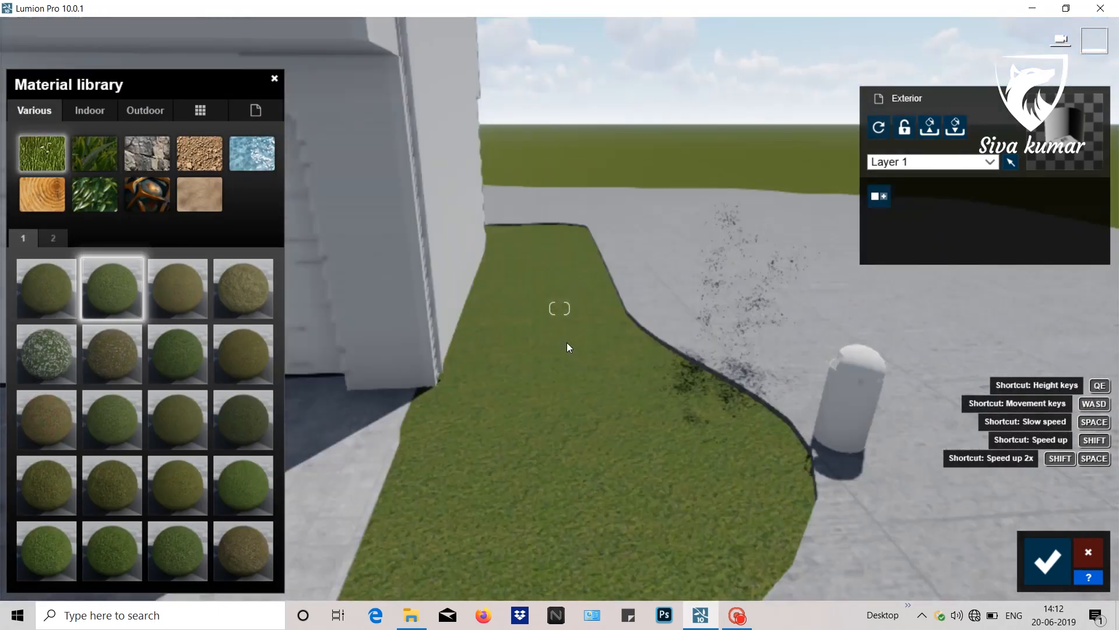
pyautogui.click(113, 293)
pyautogui.scroll(5, 387, 465)
pyautogui.scroll(-2, 387, 464)
pyautogui.moveTo(80, 417); pyautogui.dragTo(75, 420)
pyautogui.scroll(-5, 583, 432)
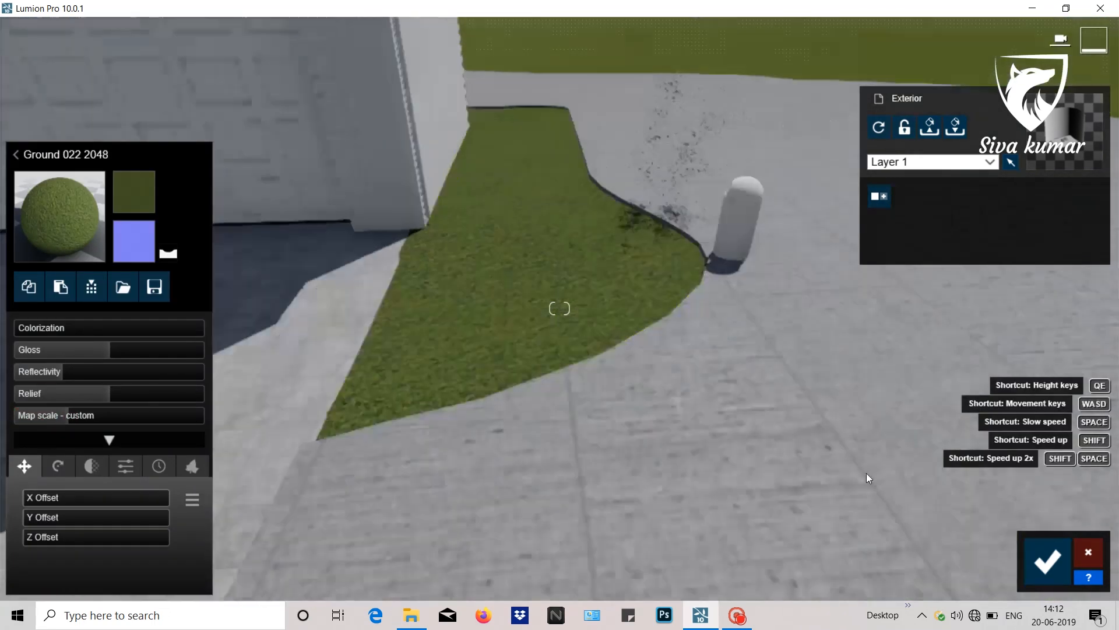
pyautogui.click(1047, 562)
# Apply a Color material to the exterior walls and give them a grey tone.
pyautogui.moveTo(642, 350); pyautogui.dragTo(484, 303, button='right')
pyautogui.scroll(5, 469, 293)
pyautogui.scroll(-5, 471, 297)
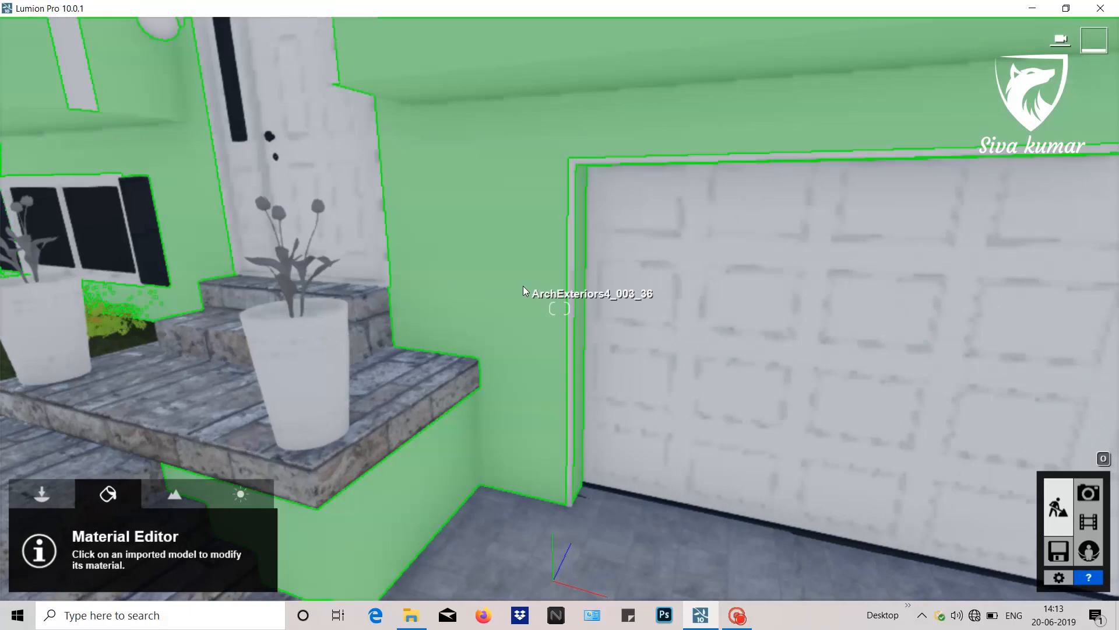
pyautogui.click(523, 289)
pyautogui.click(112, 175)
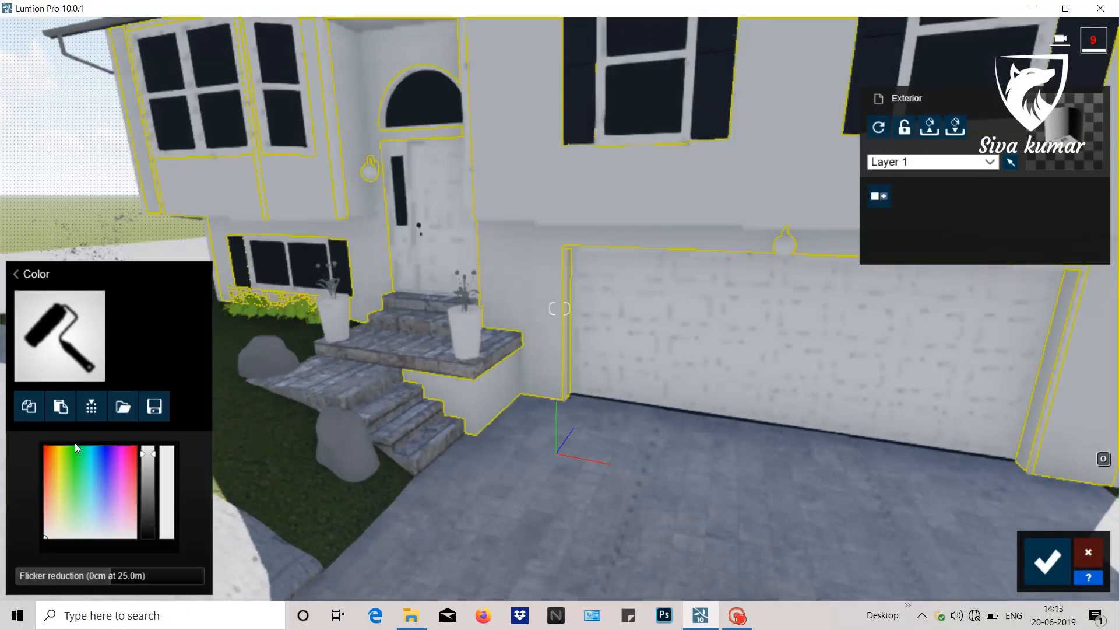
# Apply a Color material to the trim around the walls, door and garage opening, darken it to black, and save.
pyautogui.click(468, 127)
pyautogui.click(112, 174)
pyautogui.moveTo(148, 475); pyautogui.dragTo(152, 532)
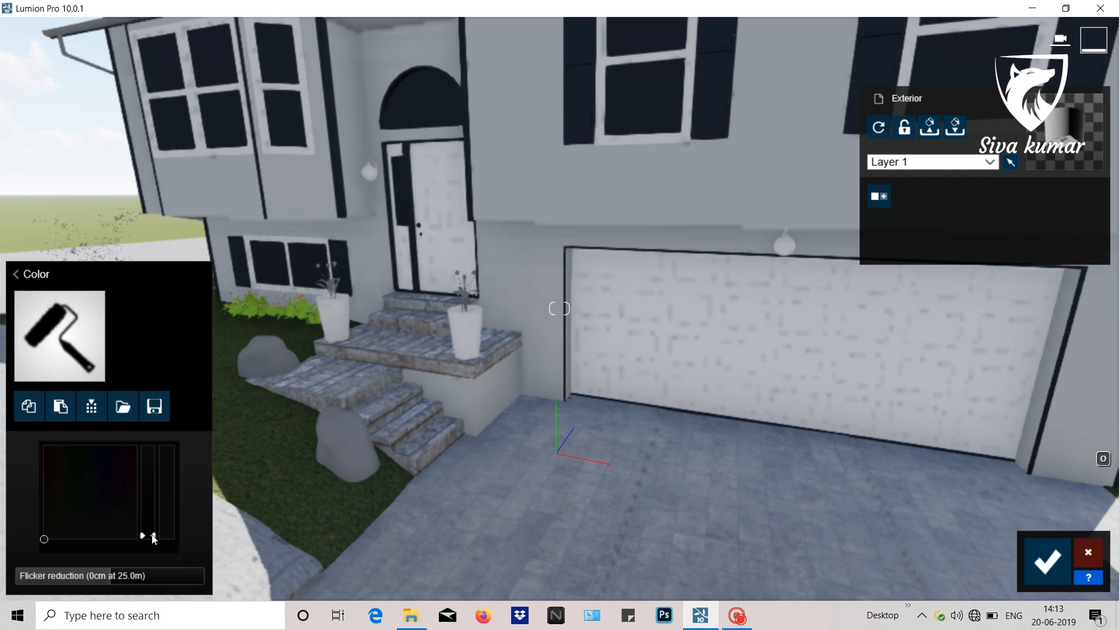
pyautogui.click(1047, 560)
# Apply the Glass Advanced material to the panes of the windows and front door.
pyautogui.scroll(-5, 753, 413)
pyautogui.moveTo(753, 414); pyautogui.dragTo(678, 327, button='right')
pyautogui.scroll(5, 677, 327)
pyautogui.click(127, 417)
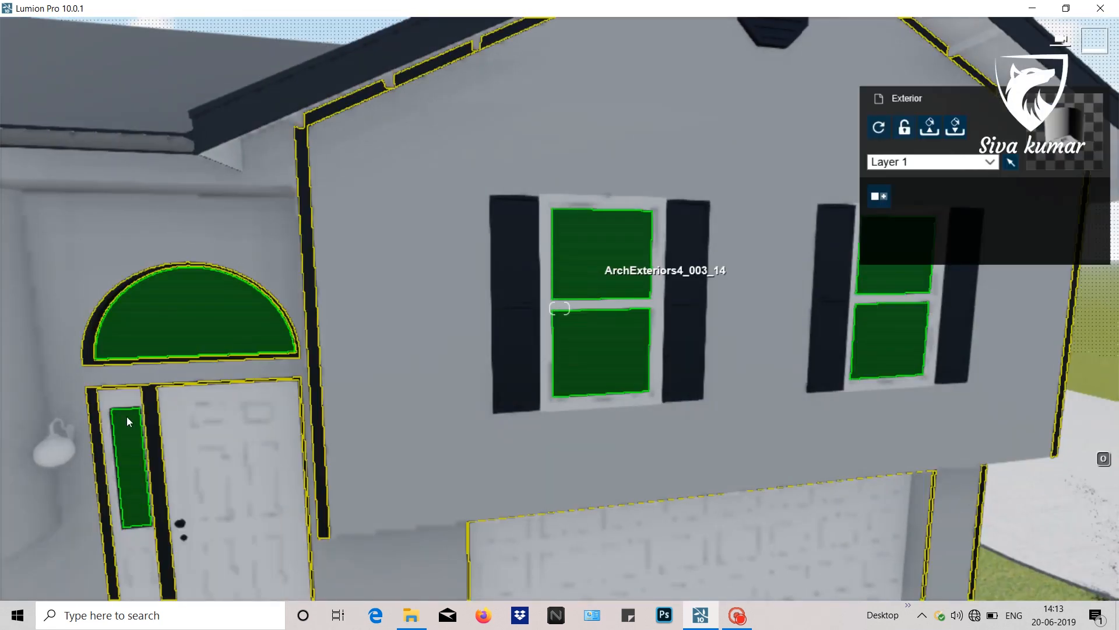
pyautogui.click(238, 168)
pyautogui.scroll(4, 676, 348)
pyautogui.scroll(5, 676, 348)
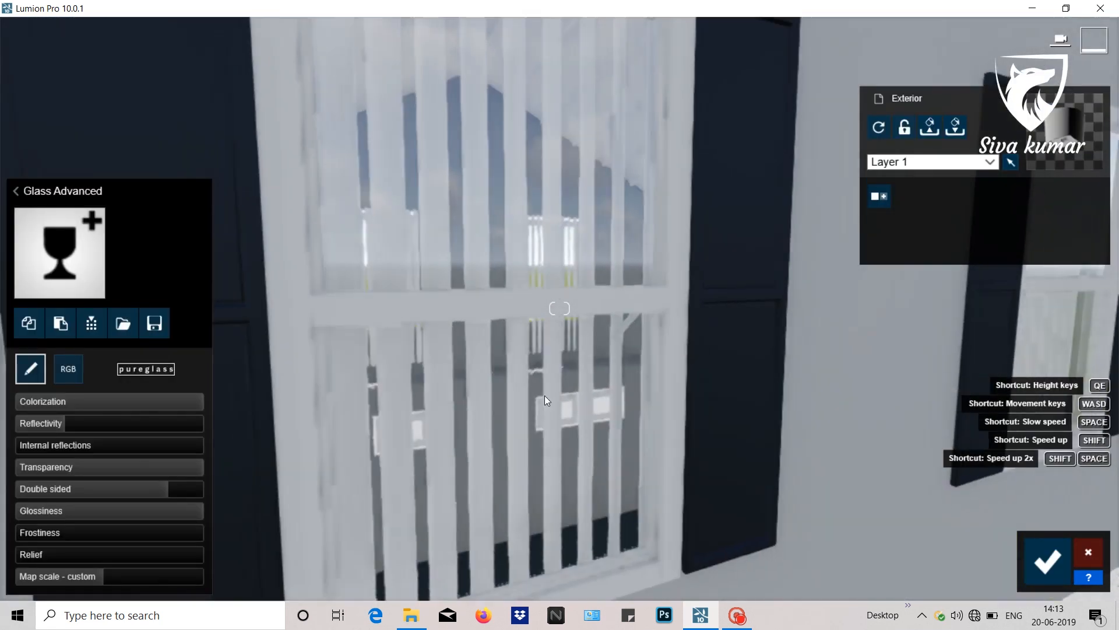
# Tint the window glass pale blue-green, lower its glossiness, set transparency to maximum, and slightly raise its reflectivity.
pyautogui.click(68, 369)
pyautogui.moveTo(123, 432)
pyautogui.mouseDown()
pyautogui.moveTo(135, 431)
pyautogui.moveTo(80, 483)
pyautogui.moveTo(91, 492)
pyautogui.mouseUp()
pyautogui.click(30, 368)
pyautogui.moveTo(171, 513)
pyautogui.mouseDown()
pyautogui.moveTo(127, 511)
pyautogui.moveTo(153, 516)
pyautogui.mouseUp()
pyautogui.moveTo(131, 471); pyautogui.dragTo(205, 471)
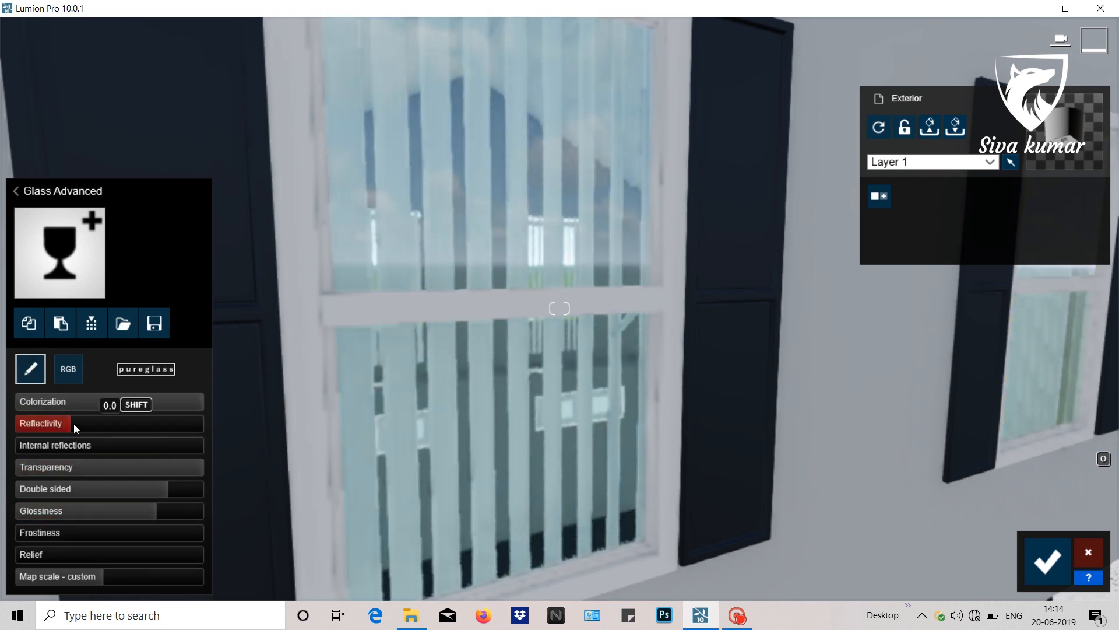
pyautogui.moveTo(73, 423); pyautogui.dragTo(77, 425)
# Apply the outdoor wood material Polii Wood Planks 22 2k to the window shutters.
pyautogui.moveTo(484, 417); pyautogui.dragTo(419, 418, button='right')
pyautogui.scroll(-5, 419, 417)
pyautogui.click(497, 304)
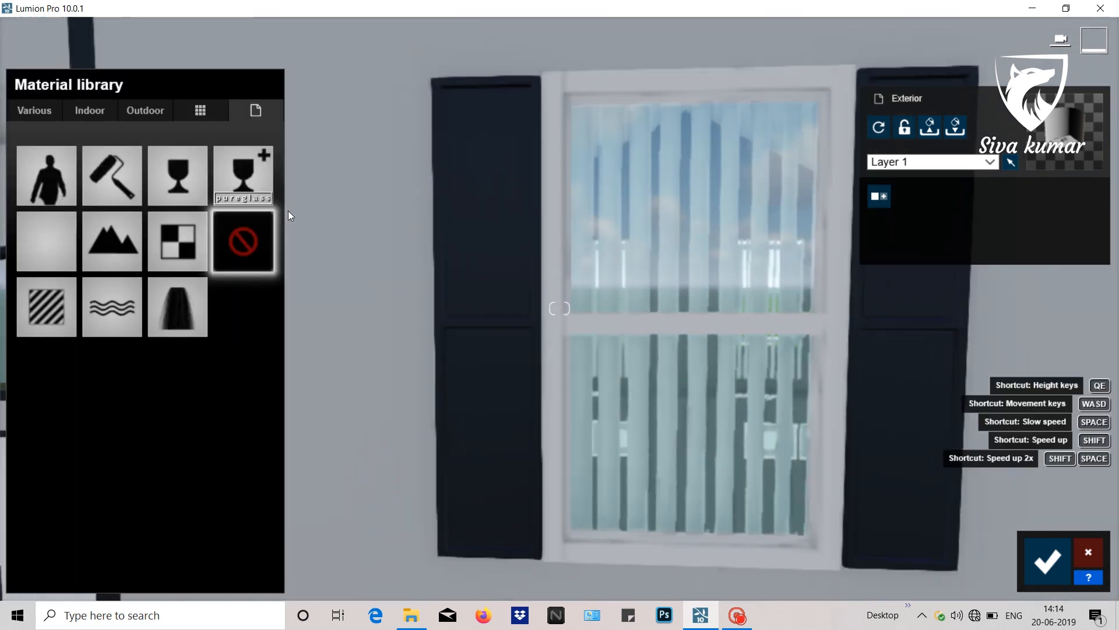
pyautogui.click(145, 110)
pyautogui.click(149, 194)
pyautogui.click(179, 430)
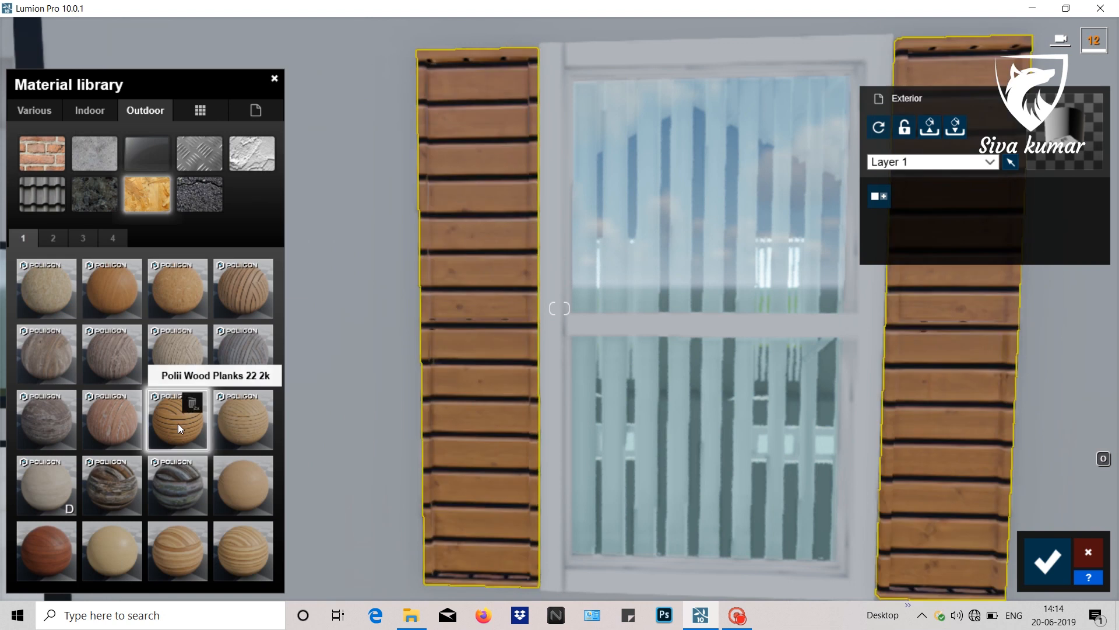
# Apply the outdoor metal material Metal Painted 009c 1024 to the garage door.
pyautogui.scroll(-5, 390, 378)
pyautogui.scroll(5, 526, 373)
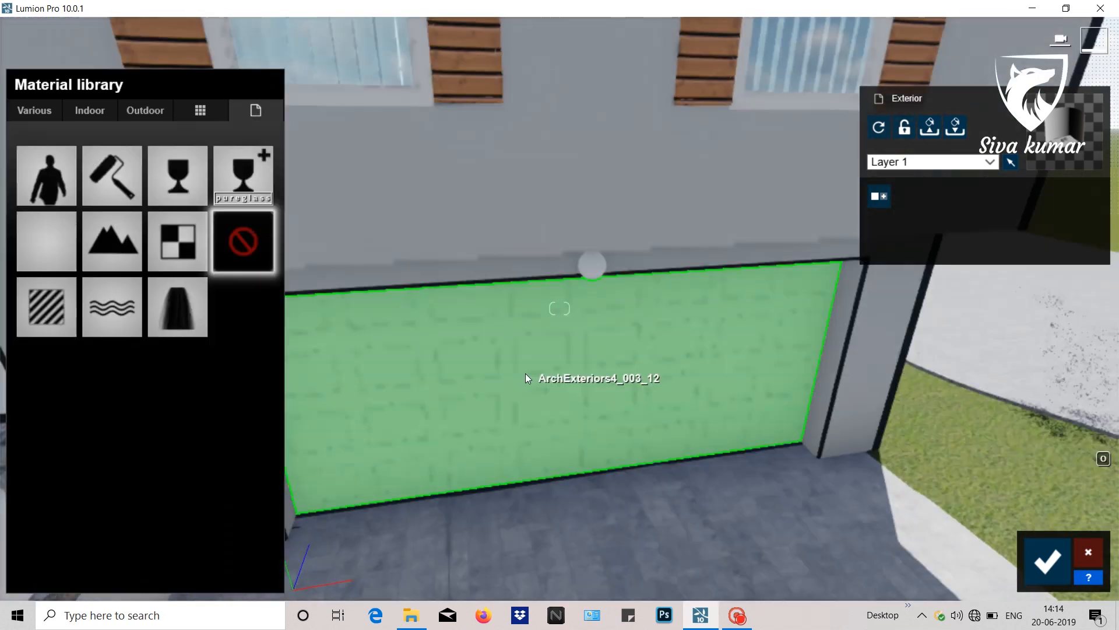
pyautogui.click(526, 373)
pyautogui.click(145, 111)
pyautogui.click(199, 153)
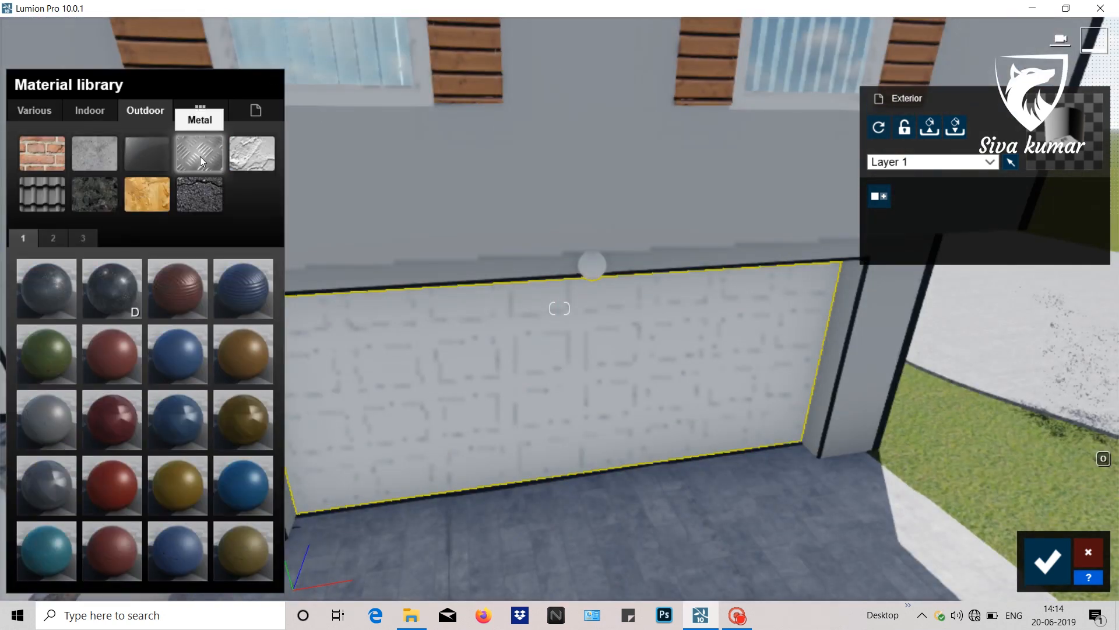
pyautogui.click(53, 238)
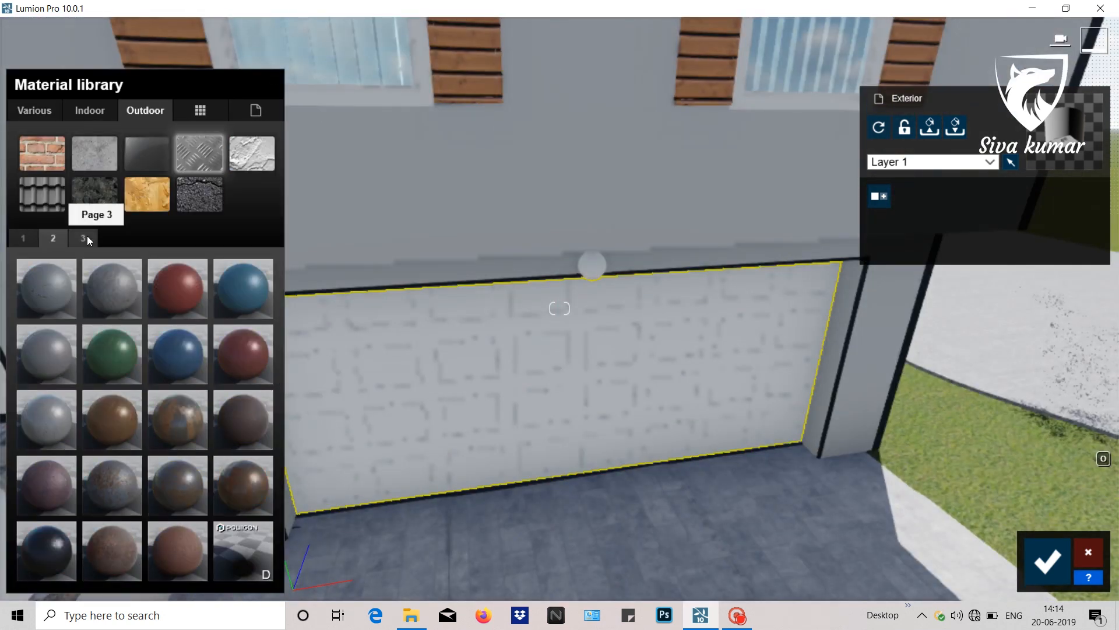
pyautogui.click(230, 344)
# Lighten the Color material on the exterior walls slightly and save the change.
pyautogui.scroll(4, 538, 291)
pyautogui.moveTo(539, 292)
pyautogui.mouseDown(button='right')
pyautogui.moveTo(539, 222)
pyautogui.moveTo(374, 245)
pyautogui.mouseUp(button='right')
pyautogui.click(539, 222)
pyautogui.scroll(-4, 538, 222)
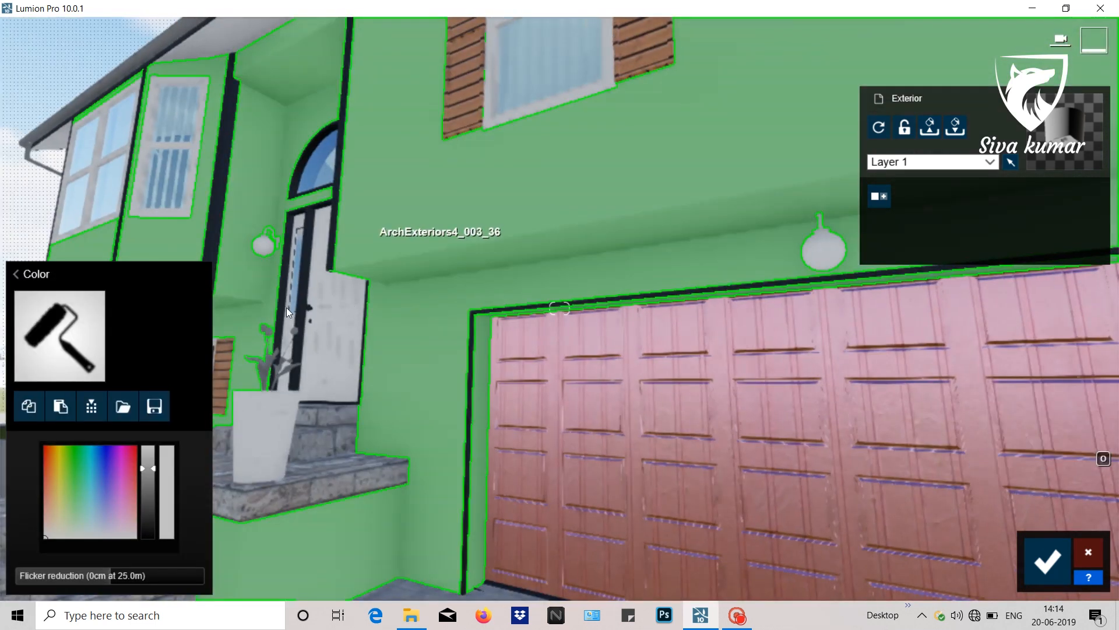
pyautogui.moveTo(150, 467); pyautogui.dragTo(162, 456)
pyautogui.click(1048, 561)
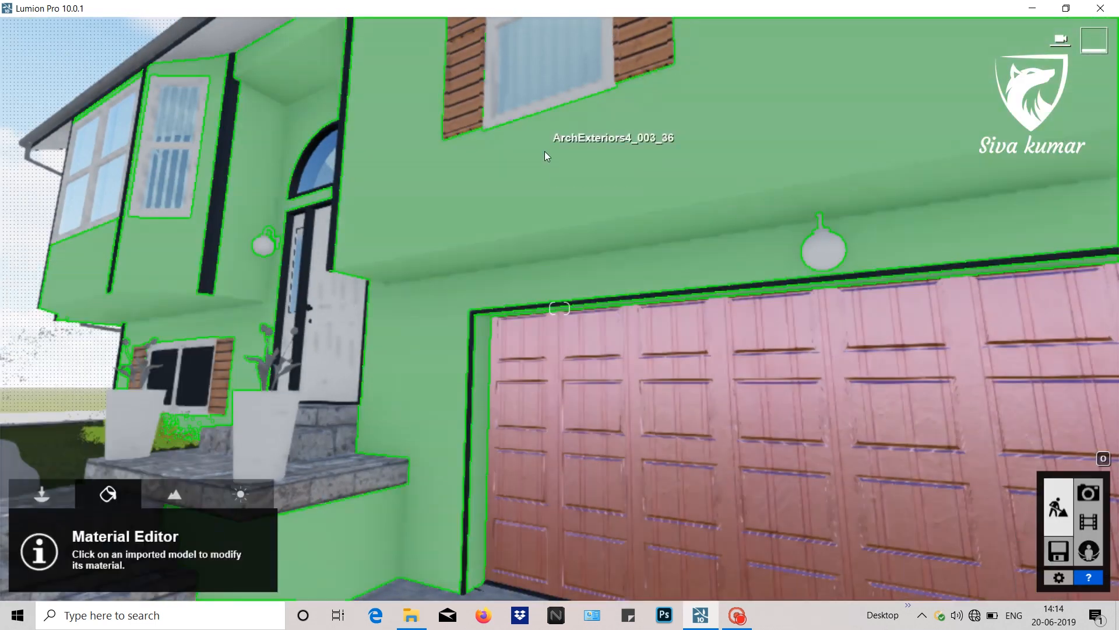
pyautogui.click(508, 215)
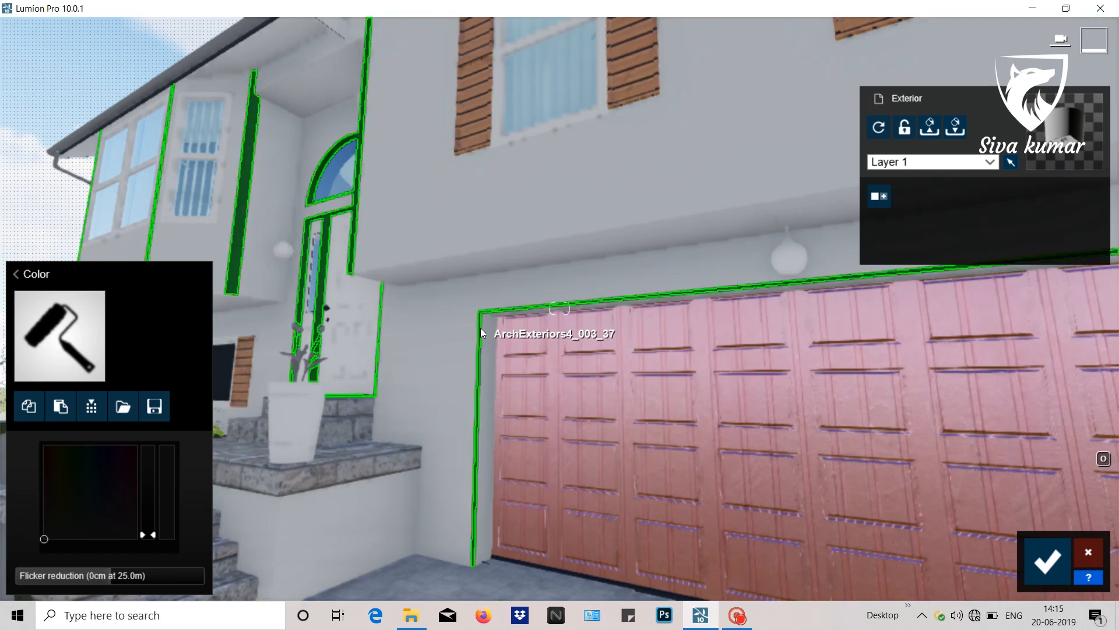
pyautogui.click(58, 318)
pyautogui.click(145, 110)
pyautogui.click(200, 110)
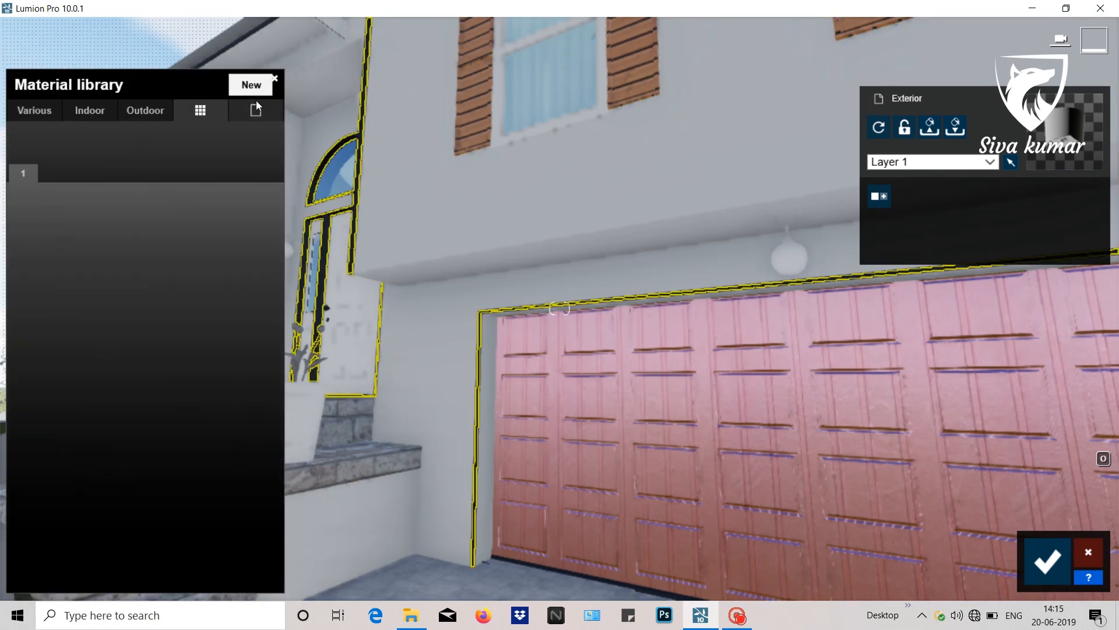
pyautogui.click(275, 78)
pyautogui.click(1048, 561)
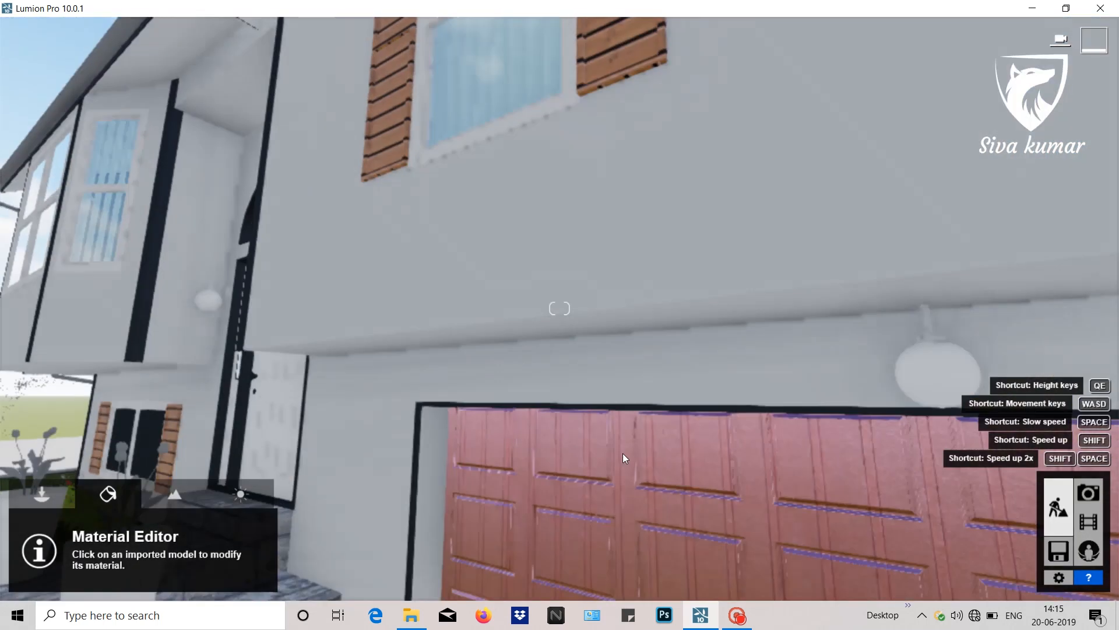
# Increase the relief and reflectivity of the garage door's painted metal material.
pyautogui.click(622, 453)
pyautogui.moveTo(85, 400); pyautogui.dragTo(116, 399)
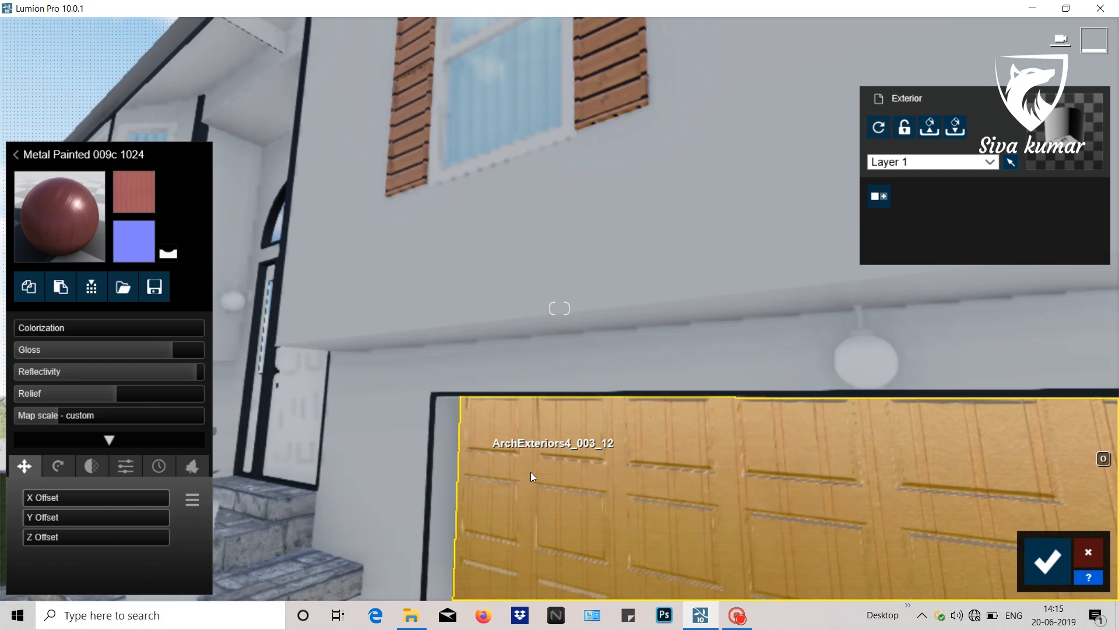
pyautogui.moveTo(532, 475); pyautogui.dragTo(560, 554, button='right')
pyautogui.press('w')
pyautogui.moveTo(124, 373); pyautogui.dragTo(185, 373)
pyautogui.press('s')
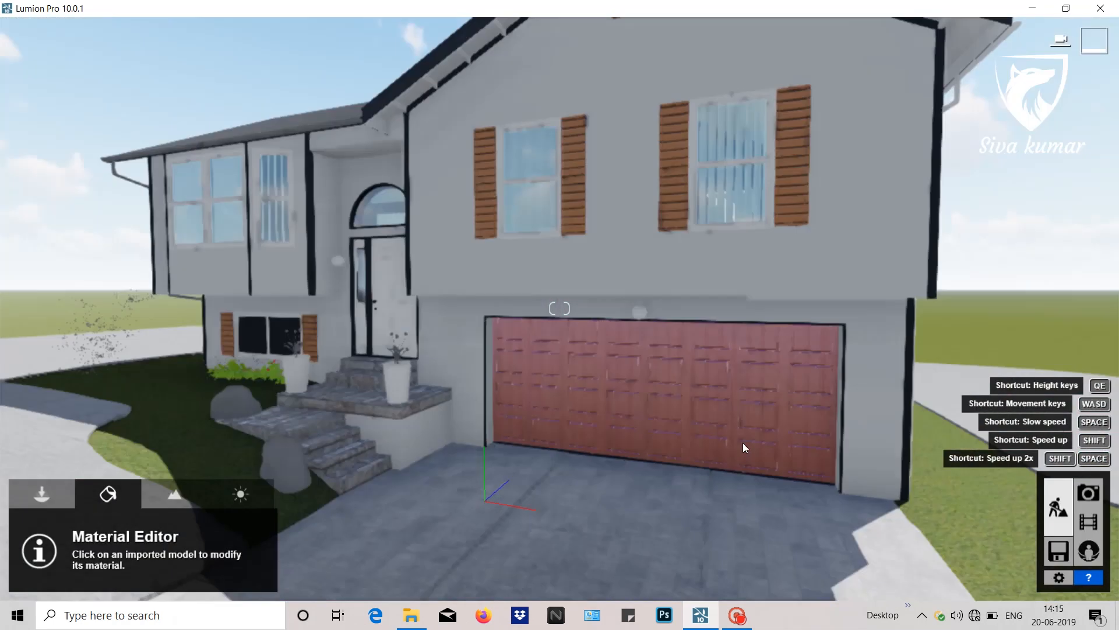
# Apply the indoor wood material Wood Floor 032a 1024 to the front door.
pyautogui.press('w')
pyautogui.click(484, 241)
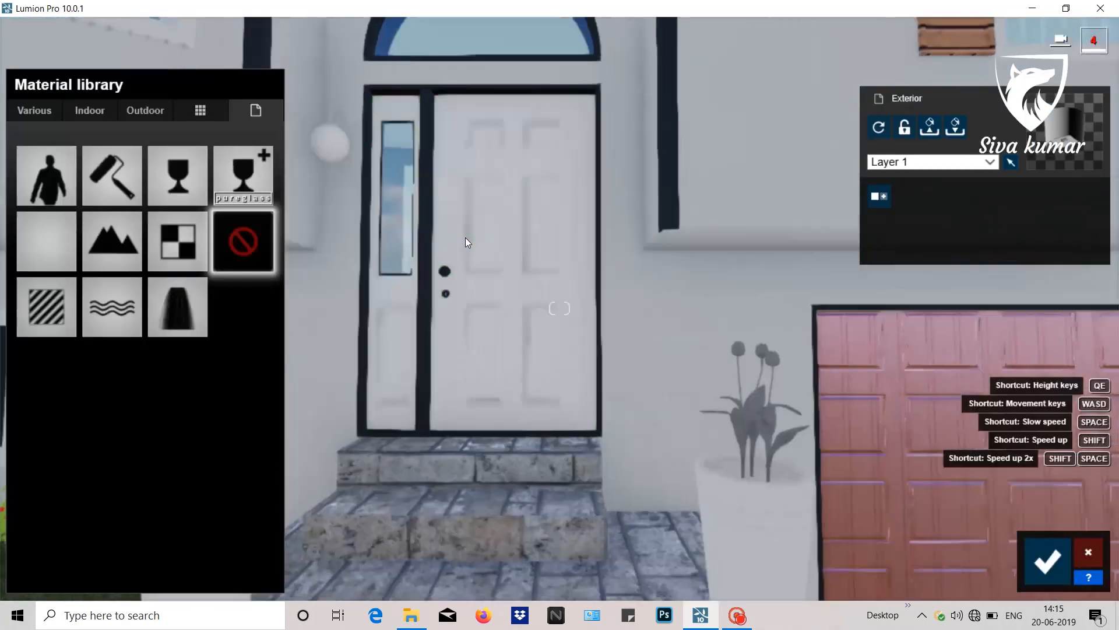
pyautogui.click(90, 110)
pyautogui.click(199, 194)
pyautogui.click(125, 235)
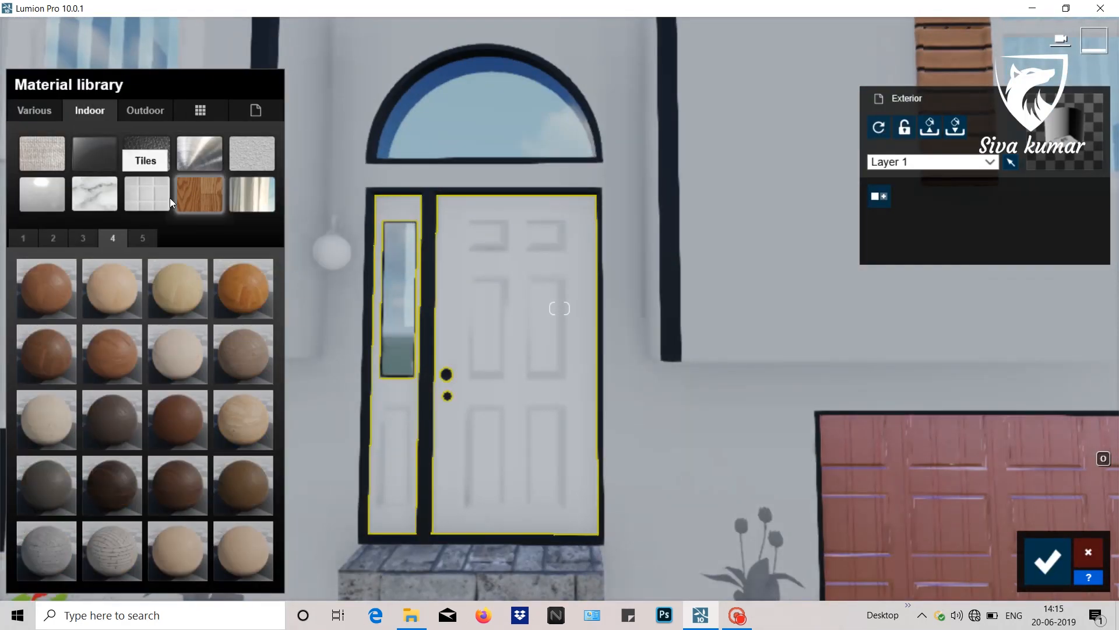
pyautogui.click(189, 288)
pyautogui.moveTo(403, 339); pyautogui.dragTo(407, 342, button='right')
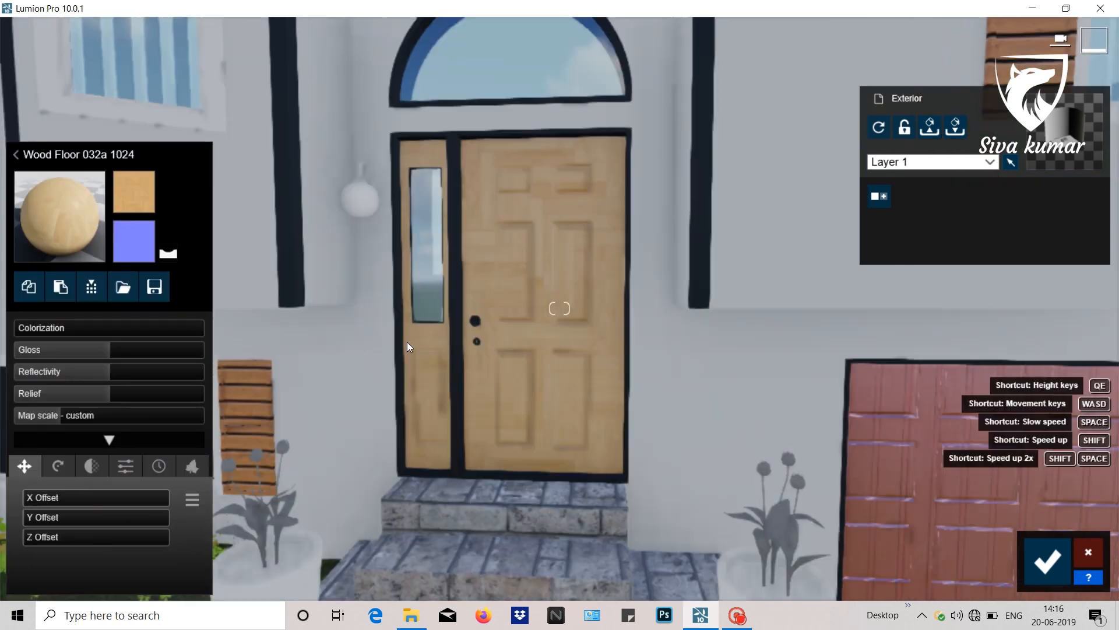
pyautogui.press('w')
# Apply the outdoor wood material Polii Wood Fine 022 3k to the front door and save.
pyautogui.click(87, 204)
pyautogui.click(153, 113)
pyautogui.click(147, 196)
pyautogui.click(124, 298)
pyautogui.press('s')
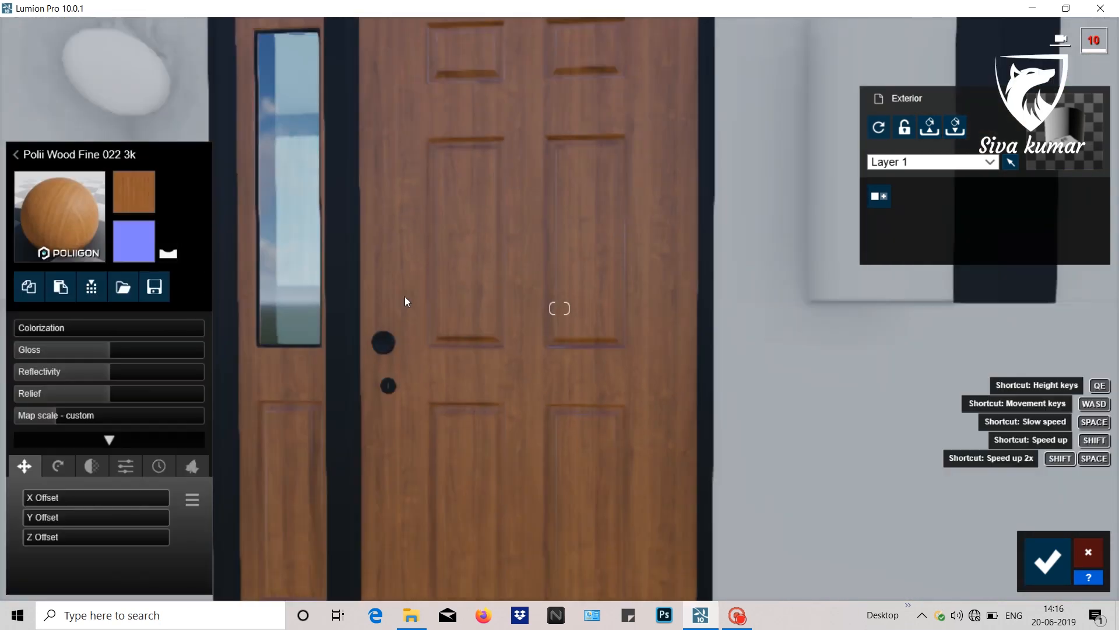
pyautogui.click(1048, 561)
# Apply a dark Poliigon outdoor metal material to the front door's knob and lock and reduce its shine.
pyautogui.click(432, 338)
pyautogui.press('w')
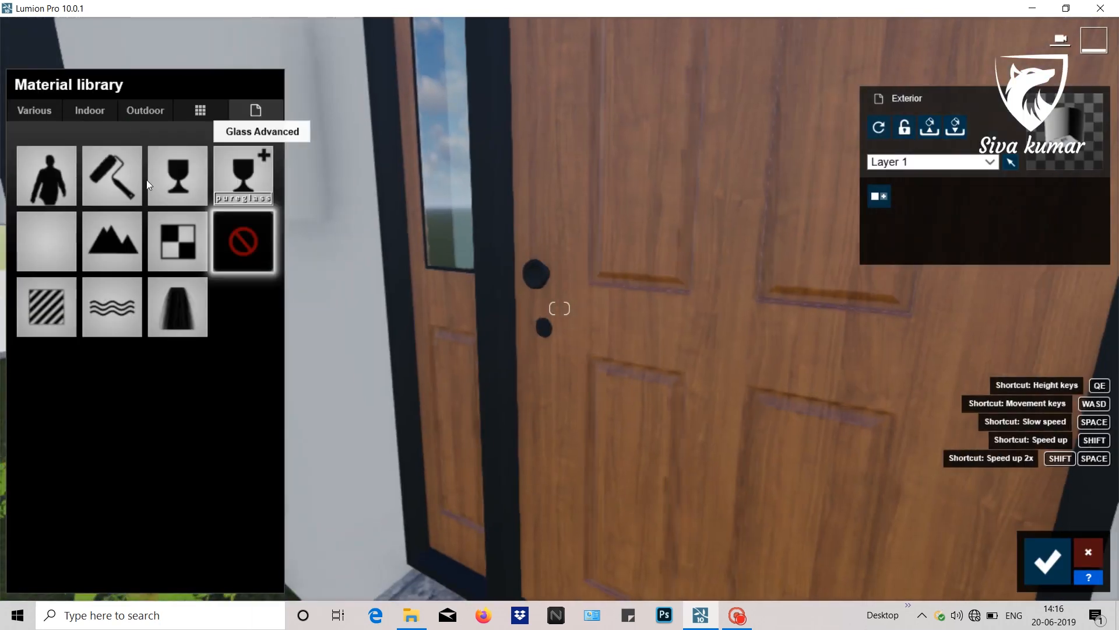
pyautogui.click(145, 110)
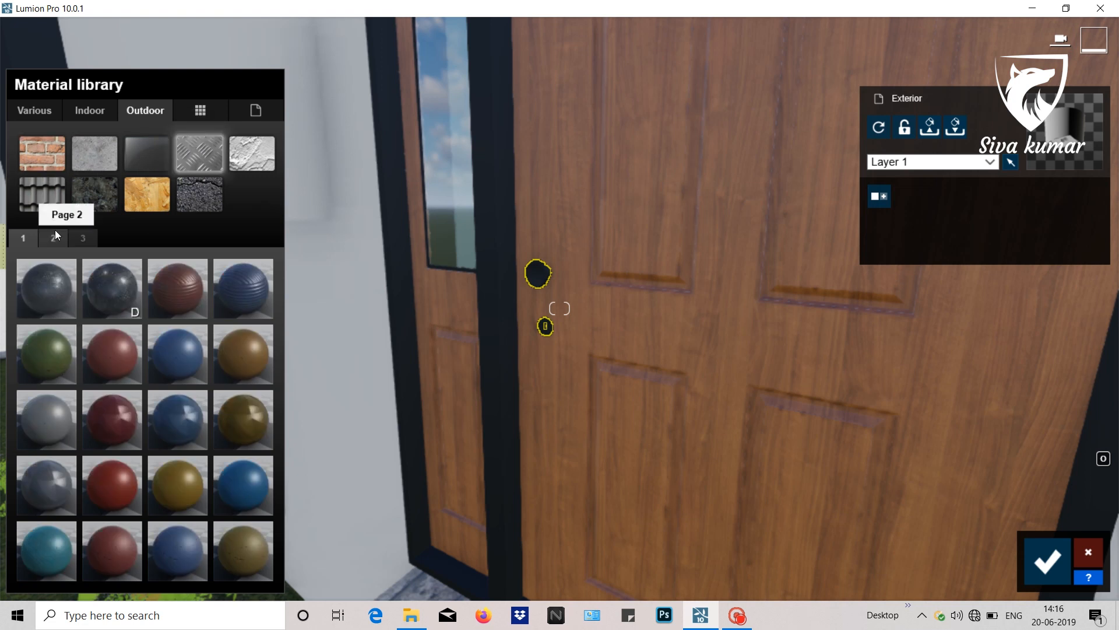
pyautogui.click(82, 238)
pyautogui.press('w')
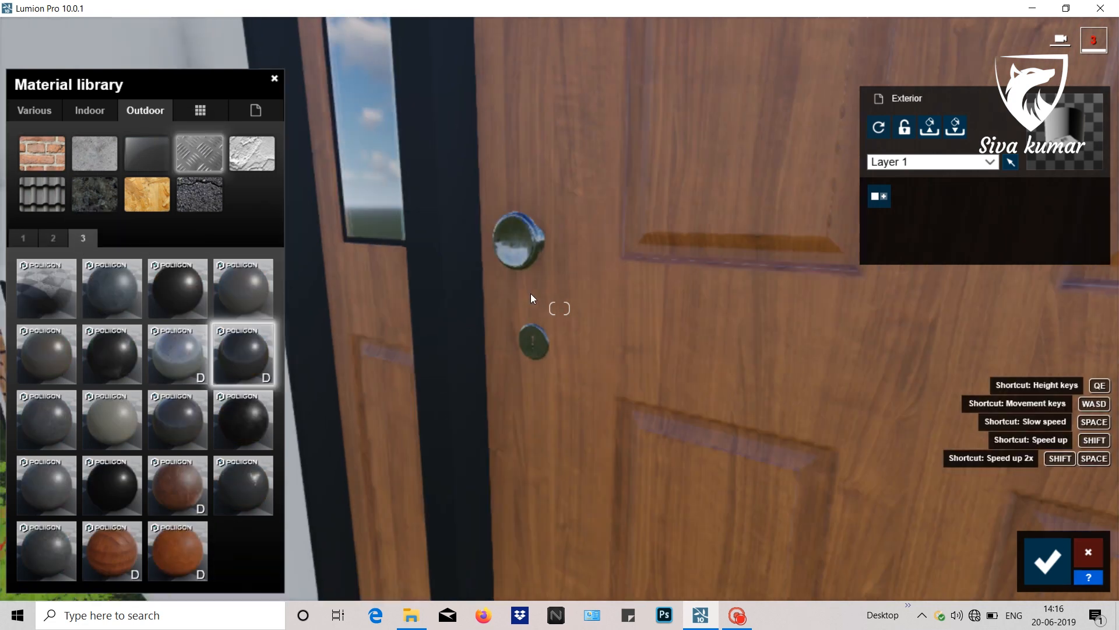
pyautogui.moveTo(530, 294); pyautogui.dragTo(474, 164, button='right')
pyautogui.click(245, 351)
pyautogui.moveTo(109, 350); pyautogui.dragTo(61, 349)
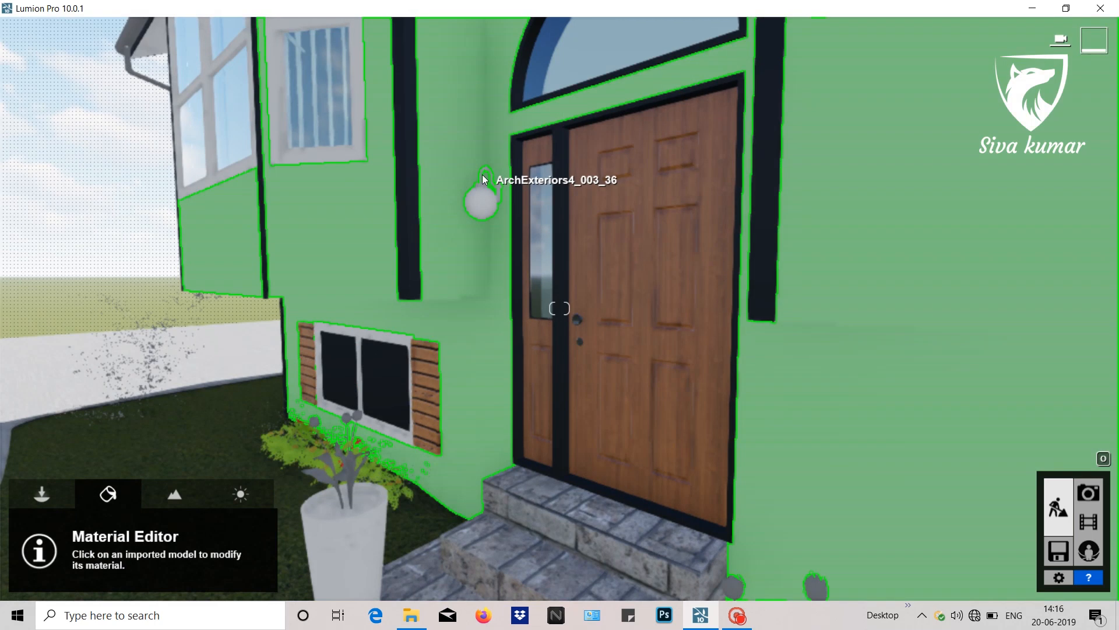
# Apply the Standard material to the wall lamp bracket beside the front door and color it dark grey, RGB 46, 46, 46.
pyautogui.click(482, 174)
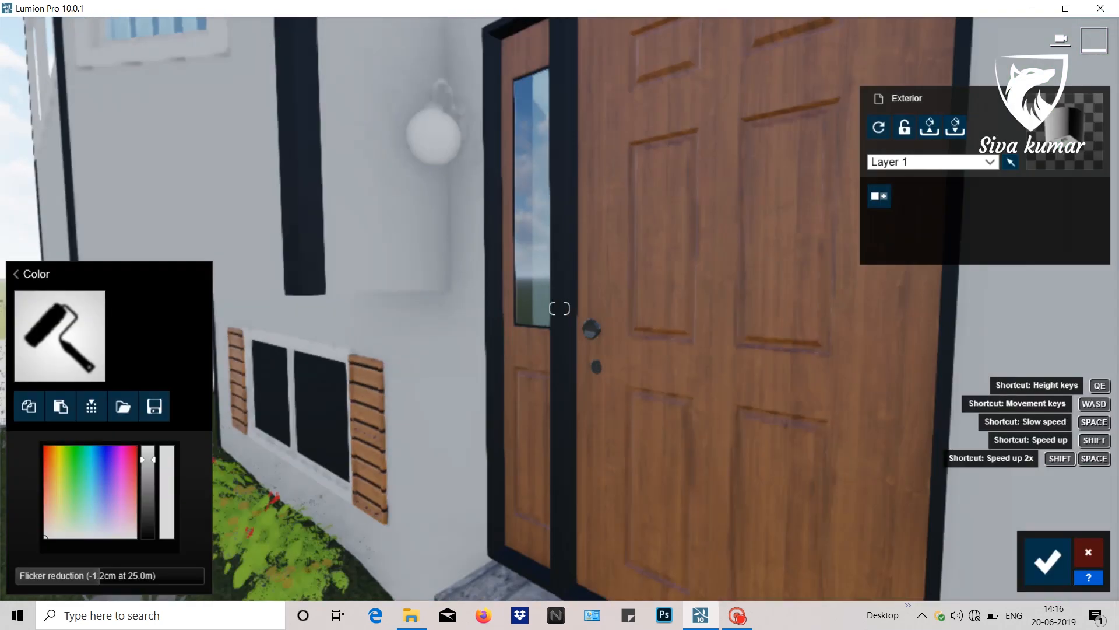
pyautogui.moveTo(482, 174); pyautogui.dragTo(474, 306, button='right')
pyautogui.click(518, 396)
pyautogui.click(77, 268)
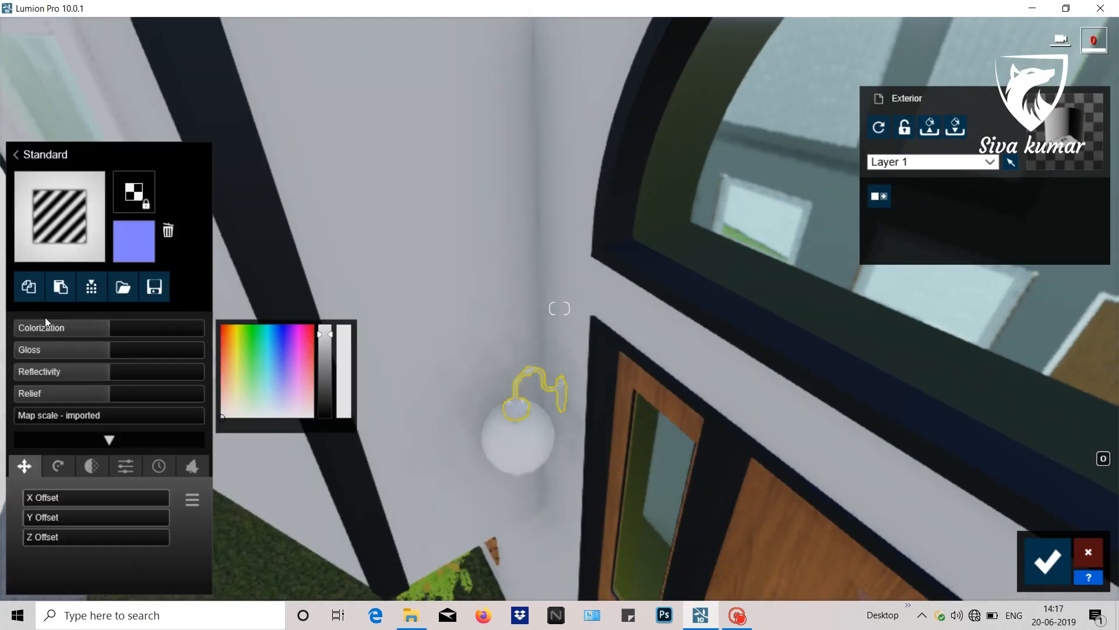
pyautogui.click(342, 407)
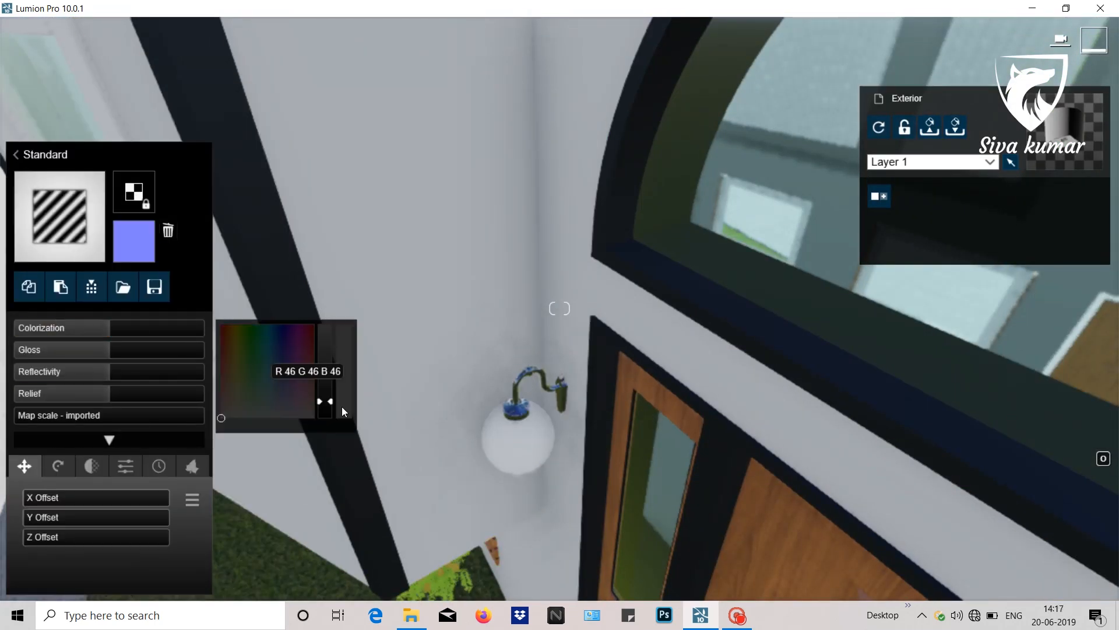
# Apply the Standard material to the wall lamp's globe, adjust its transparency, and save.
pyautogui.click(513, 447)
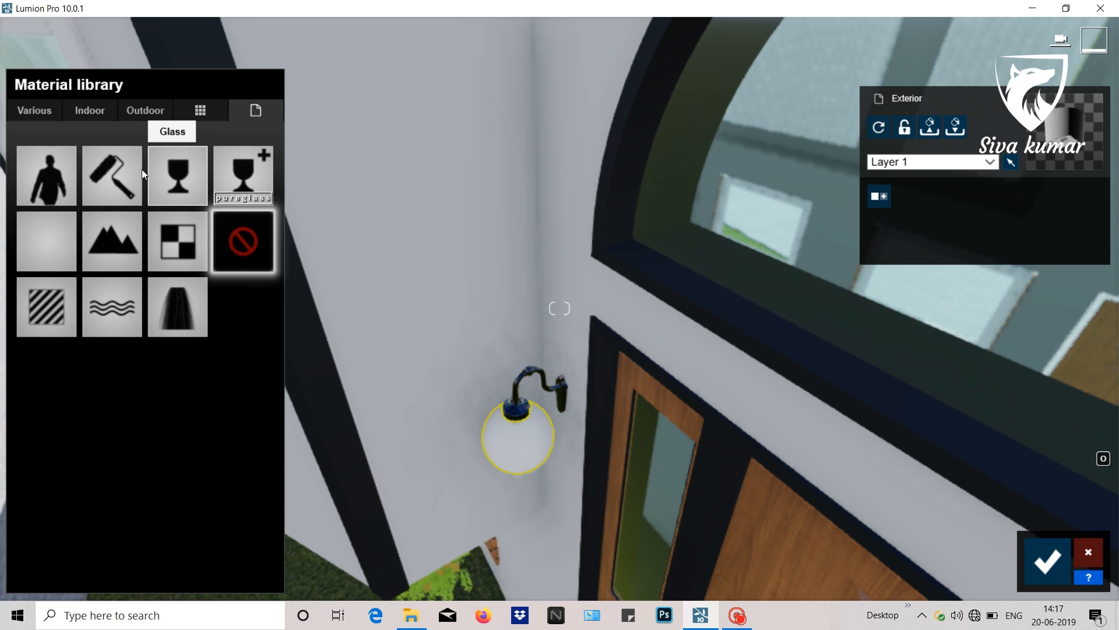
pyautogui.click(58, 292)
pyautogui.click(123, 465)
pyautogui.click(91, 465)
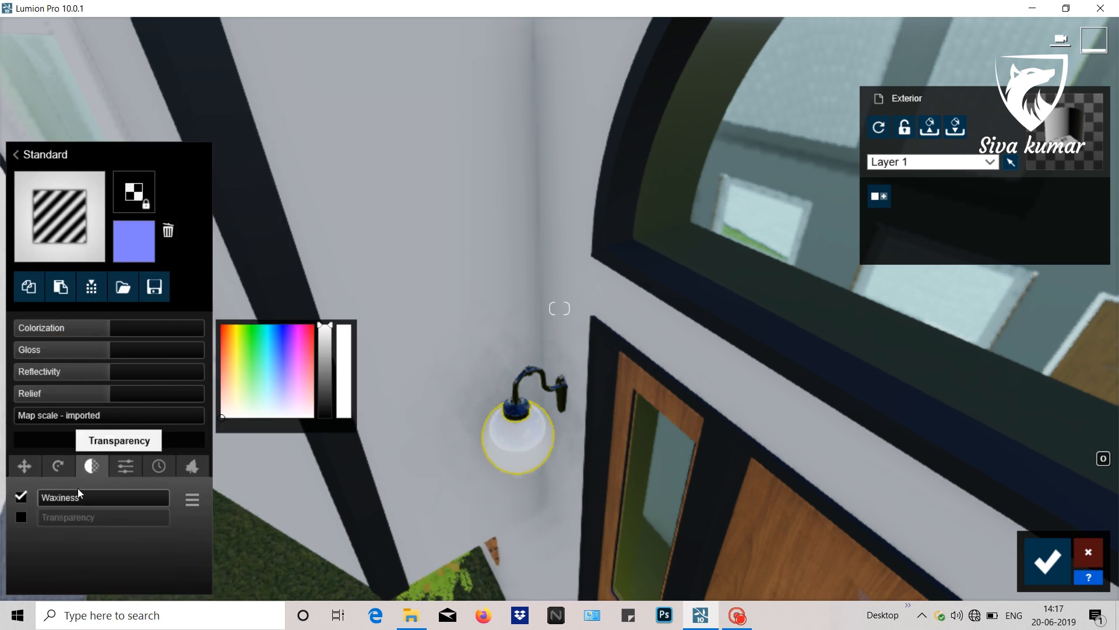
pyautogui.click(113, 517)
pyautogui.click(1047, 561)
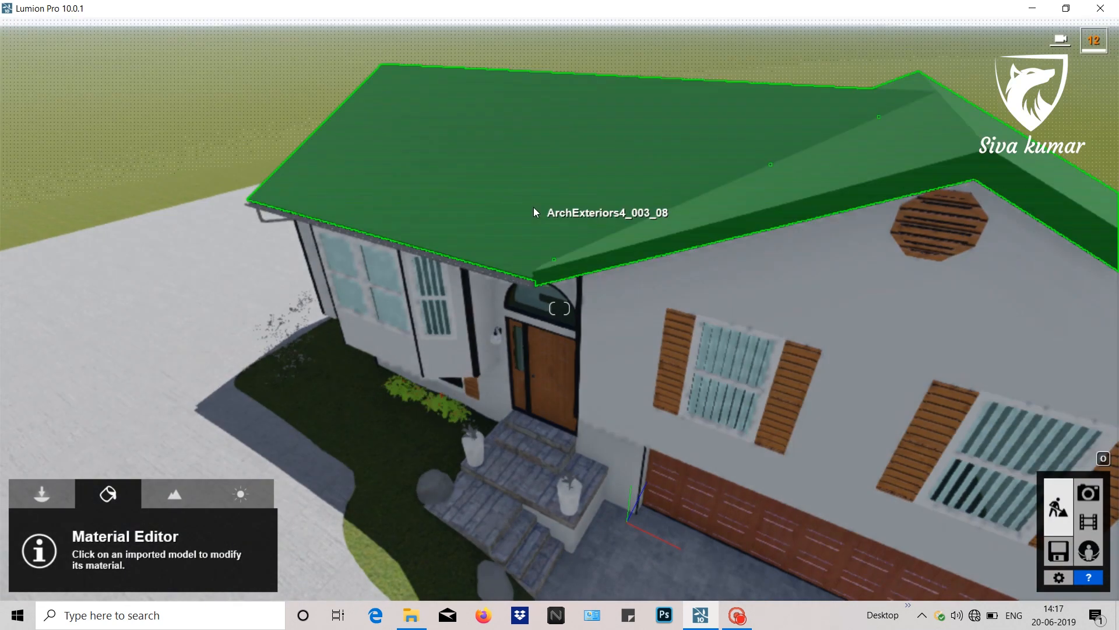
# Apply the outdoor roof material Polii Roof TilesClay 003 2k to the house roof.
pyautogui.click(533, 207)
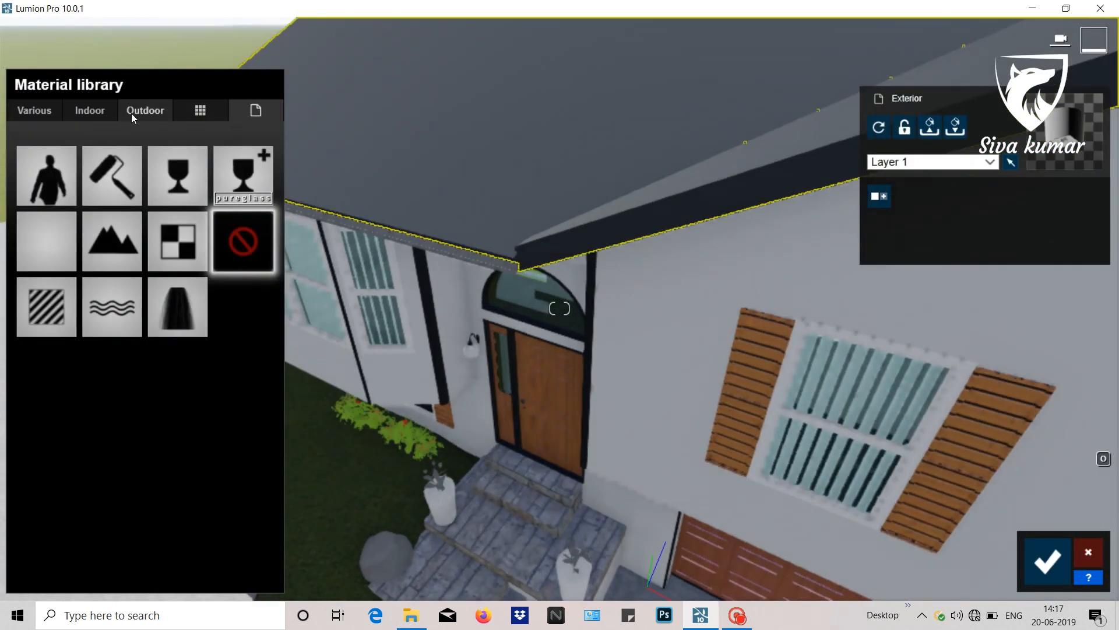
pyautogui.click(145, 110)
pyautogui.click(42, 195)
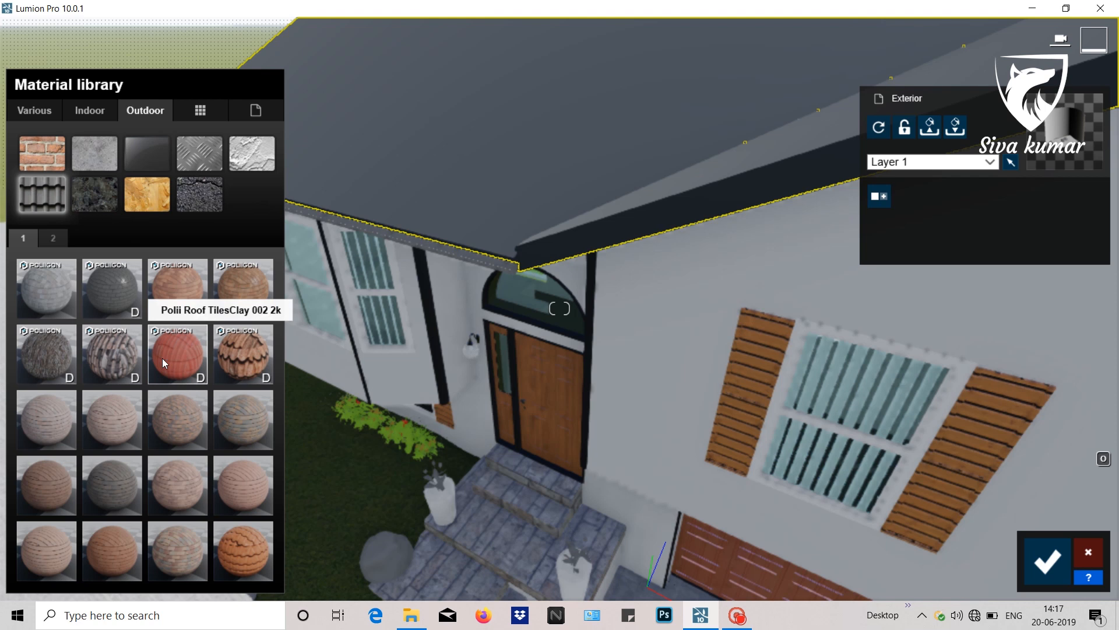
pyautogui.click(245, 352)
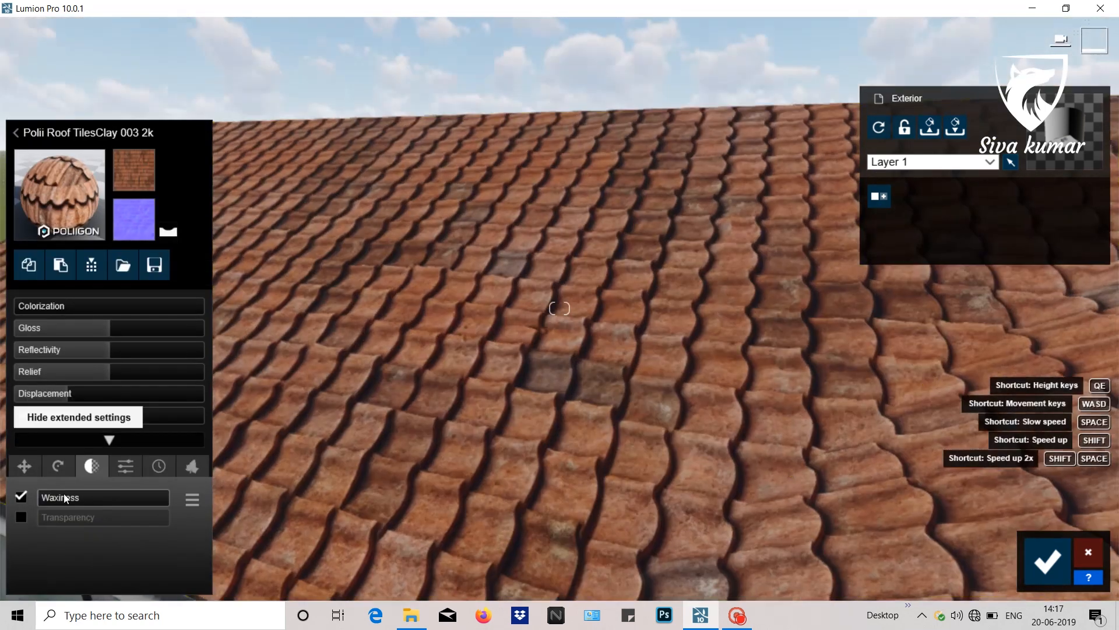
# Set the heading of the roof tile texture to 90° and adjust its Y offset.
pyautogui.click(24, 465)
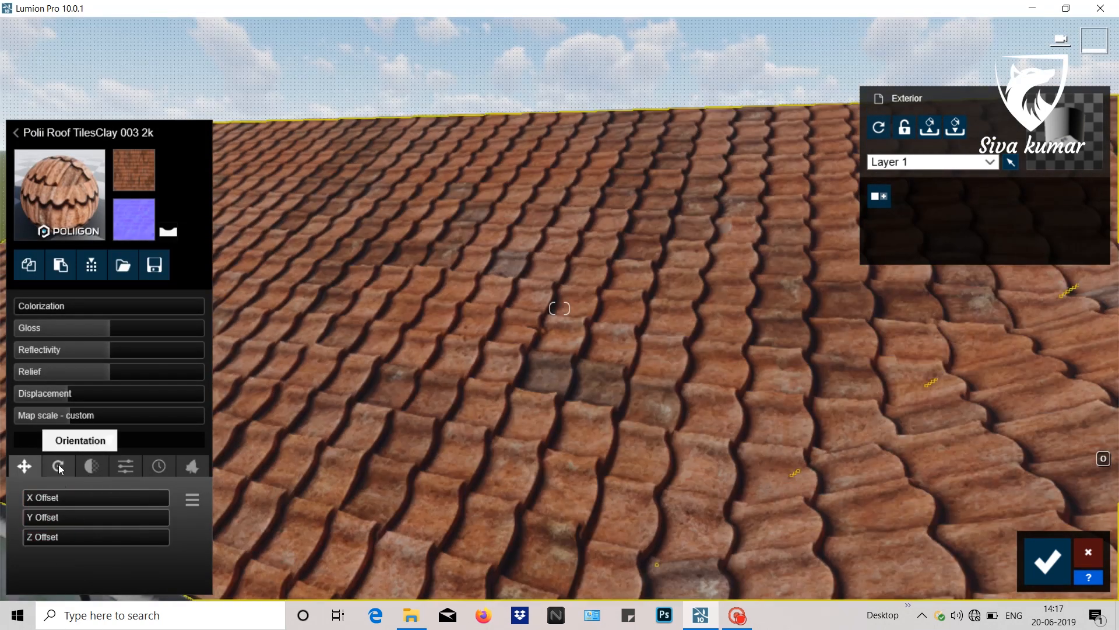
pyautogui.click(58, 466)
pyautogui.moveTo(58, 517)
pyautogui.mouseDown()
pyautogui.moveTo(23, 522)
pyautogui.moveTo(63, 495)
pyautogui.mouseUp()
pyautogui.write('90')
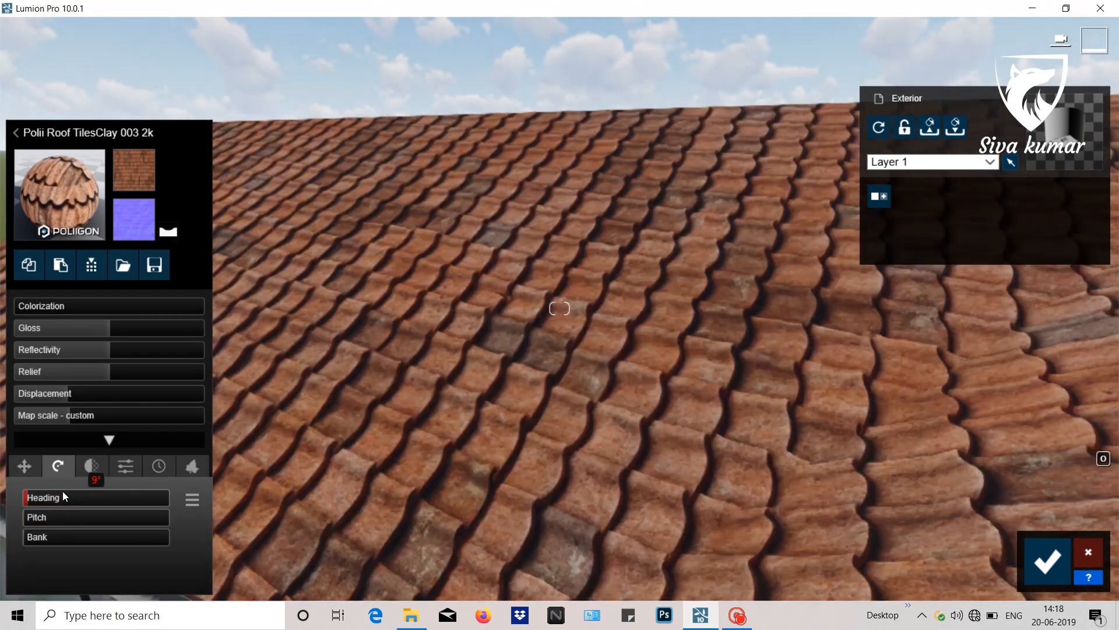
pyautogui.write('s')
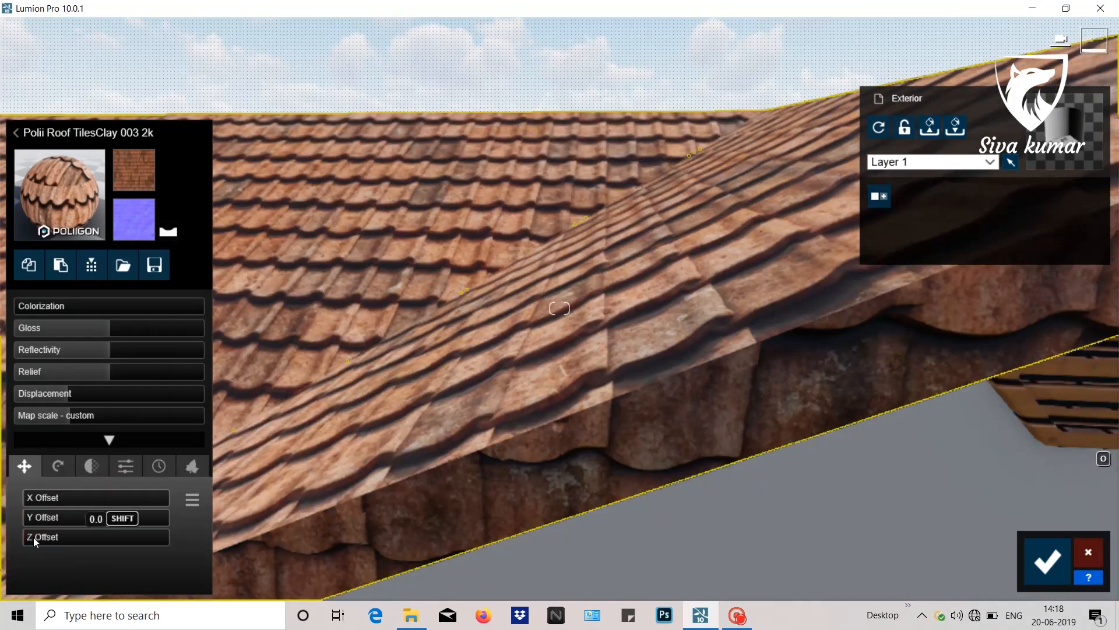
pyautogui.moveTo(35, 519)
pyautogui.mouseDown()
pyautogui.moveTo(61, 519)
pyautogui.moveTo(29, 516)
pyautogui.mouseUp()
pyautogui.press('s')
pyautogui.press('s')
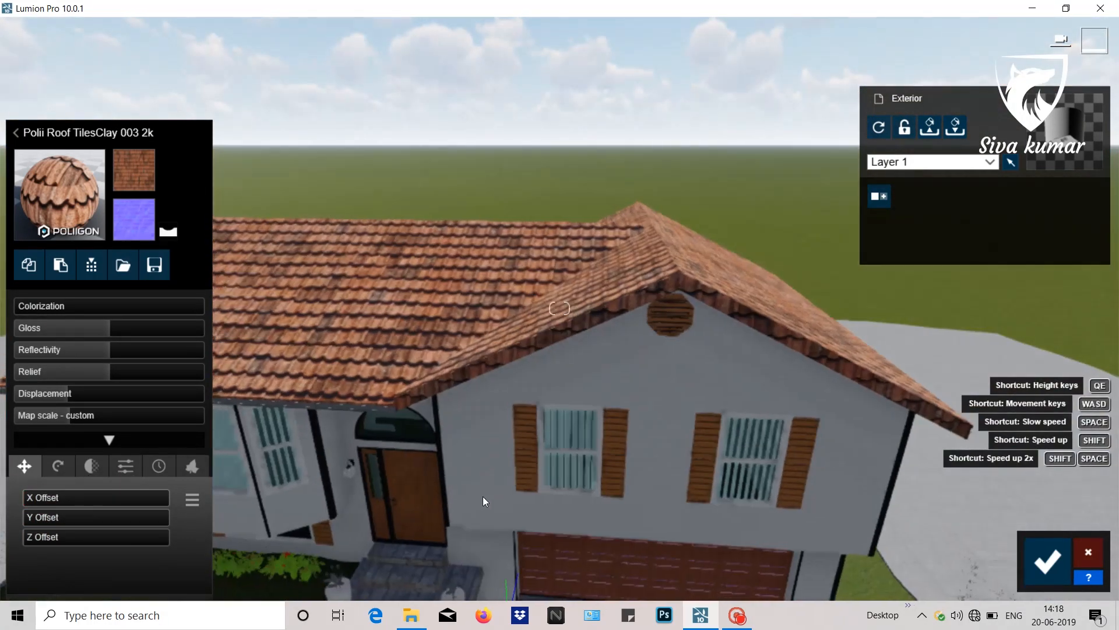
# Apply the Standard material to the rocks on the lawn beside the house.
pyautogui.press('a')
pyautogui.moveTo(484, 497); pyautogui.dragTo(676, 417, button='right')
pyautogui.click(682, 423)
pyautogui.click(619, 337)
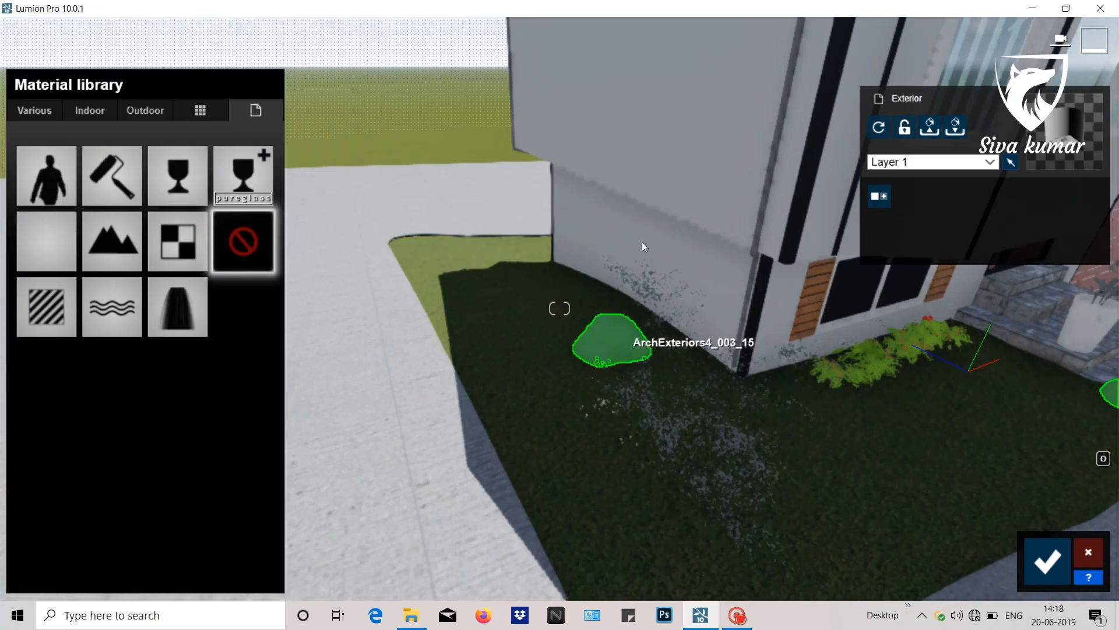
pyautogui.click(47, 308)
pyautogui.press('w')
# Darken the rocks to dark grey, lower their gloss and reflectivity, and save.
pyautogui.moveTo(64, 372); pyautogui.dragTo(40, 371)
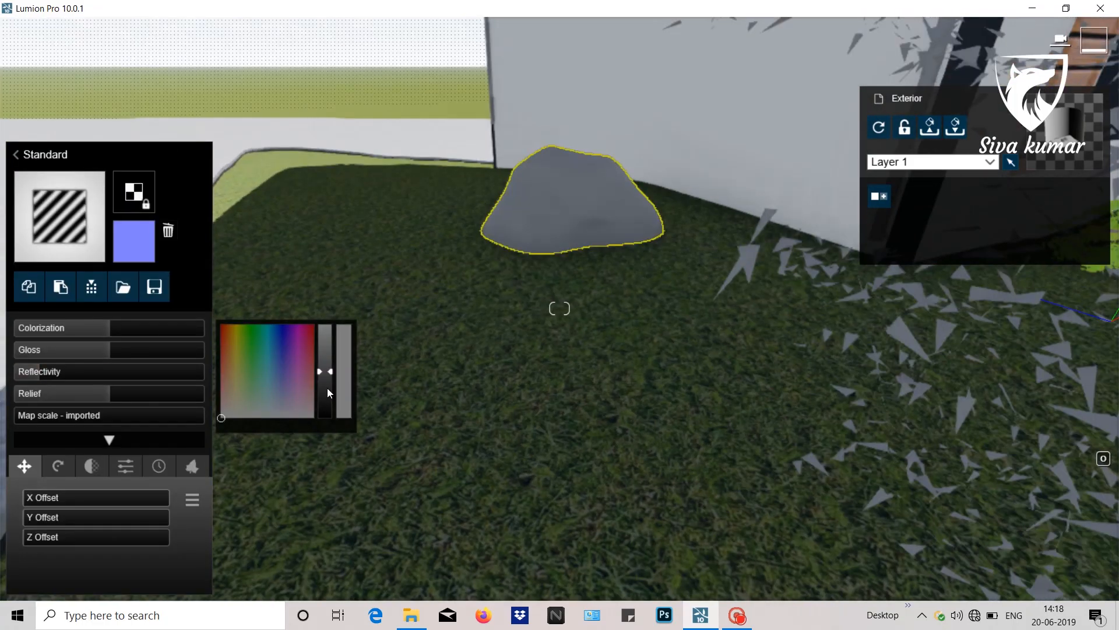
pyautogui.moveTo(327, 385); pyautogui.dragTo(326, 399)
pyautogui.moveTo(51, 374); pyautogui.dragTo(33, 373)
pyautogui.moveTo(97, 351); pyautogui.dragTo(83, 351)
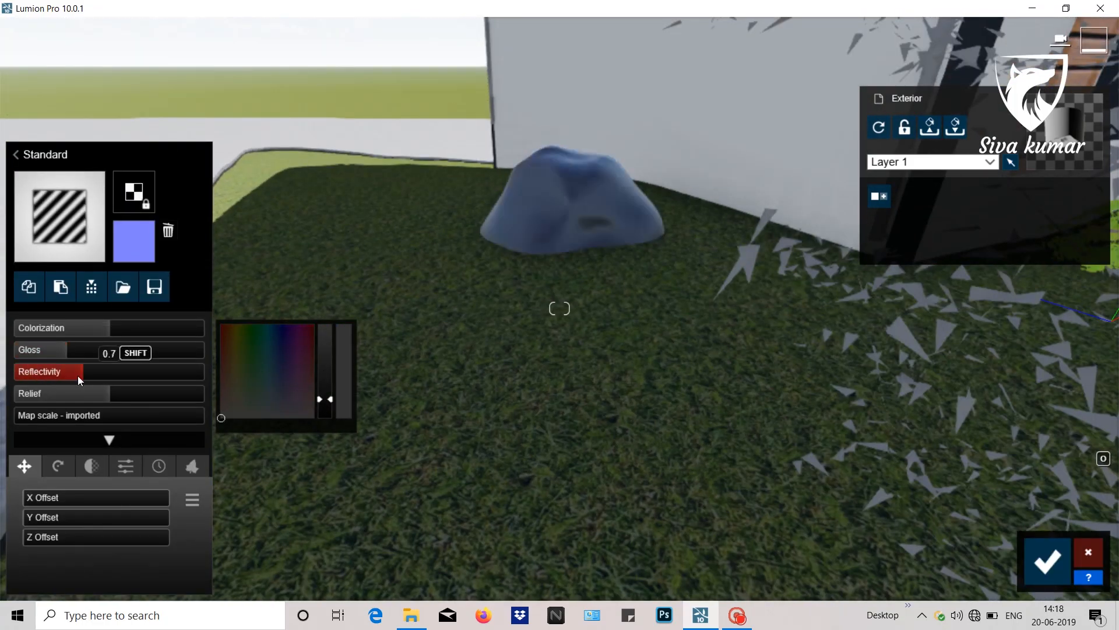
pyautogui.click(1048, 561)
# Make the imported tree's floating leaf pieces above the lawn invisible.
pyautogui.click(959, 421)
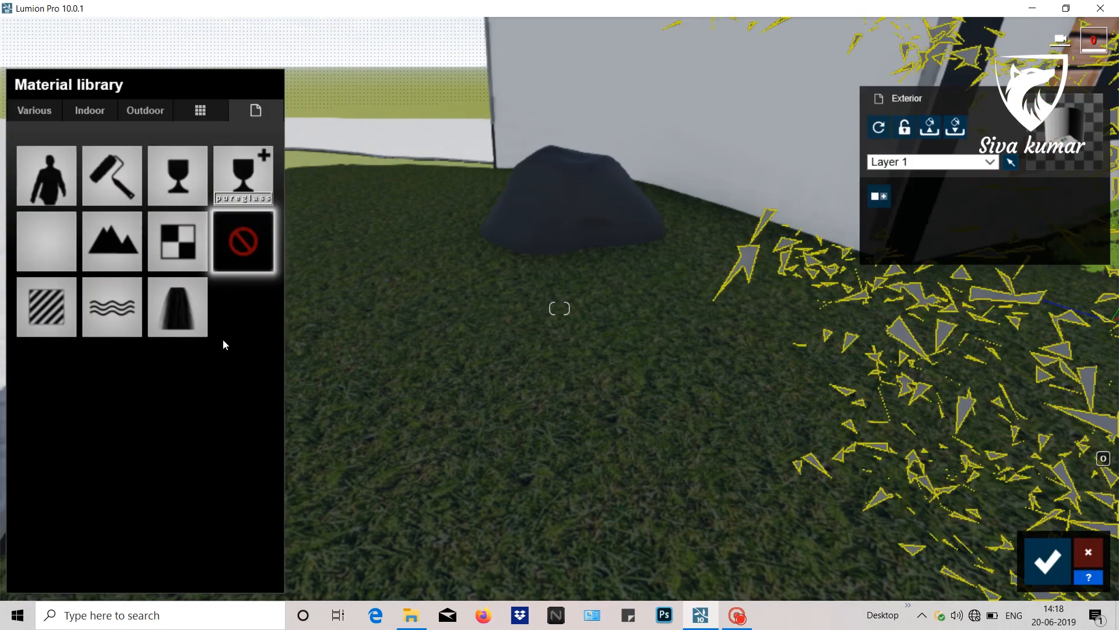
pyautogui.click(50, 175)
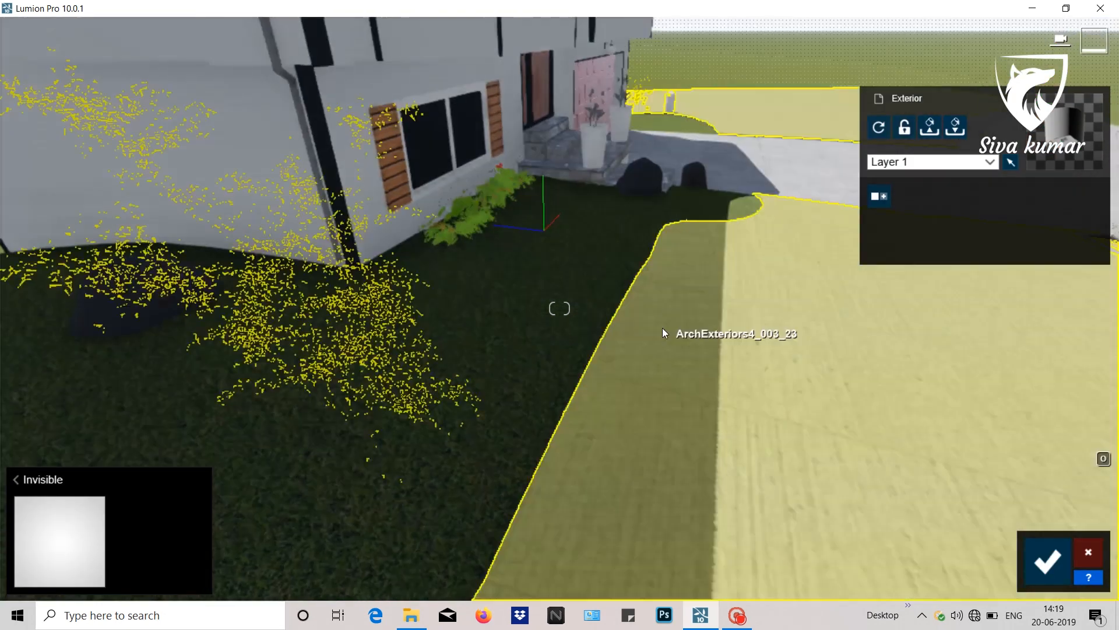
pyautogui.press('s')
pyautogui.moveTo(662, 333); pyautogui.dragTo(473, 344, button='right')
pyautogui.press('s')
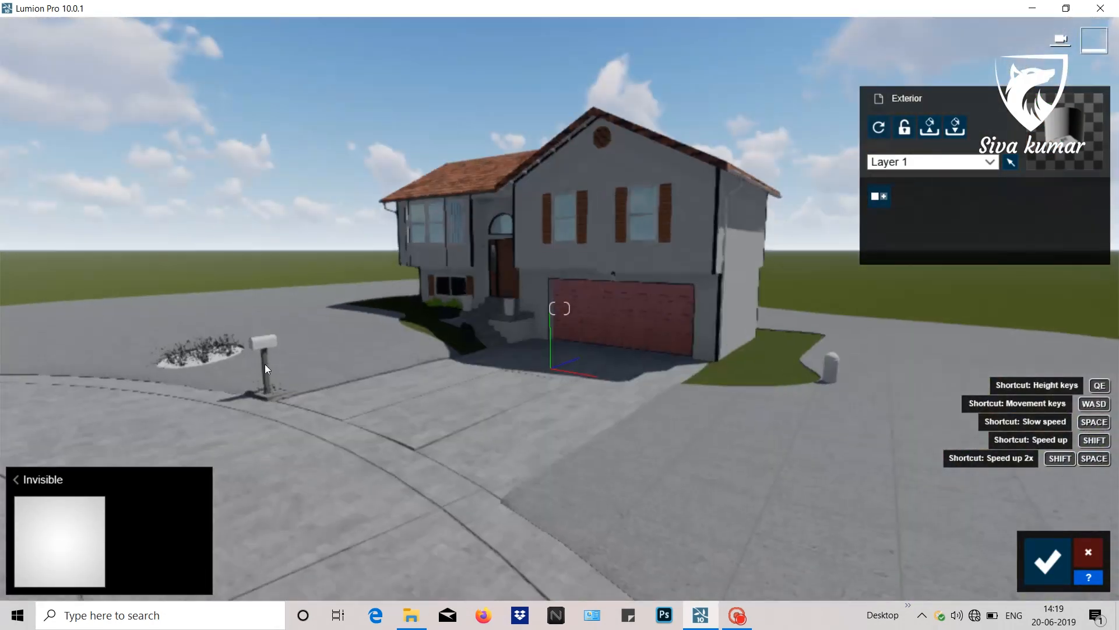
# Apply the Various material Ground 021 2048 to the oval planting bed in front of the house.
pyautogui.rightClick(267, 362)
pyautogui.rightClick(266, 362)
pyautogui.click(312, 446)
pyautogui.click(64, 254)
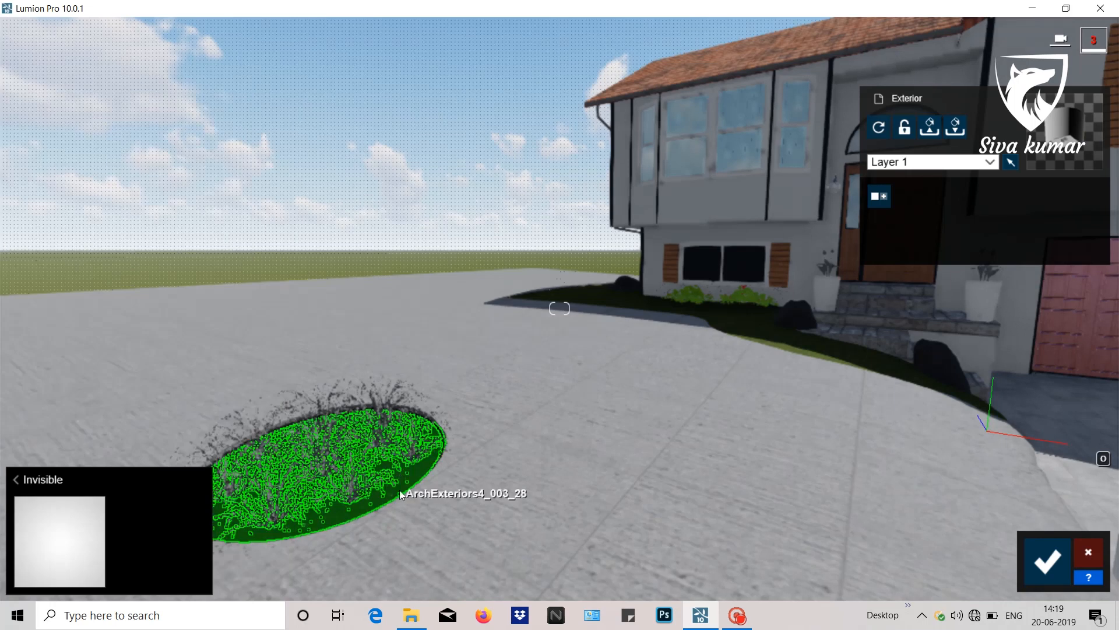
pyautogui.click(1048, 560)
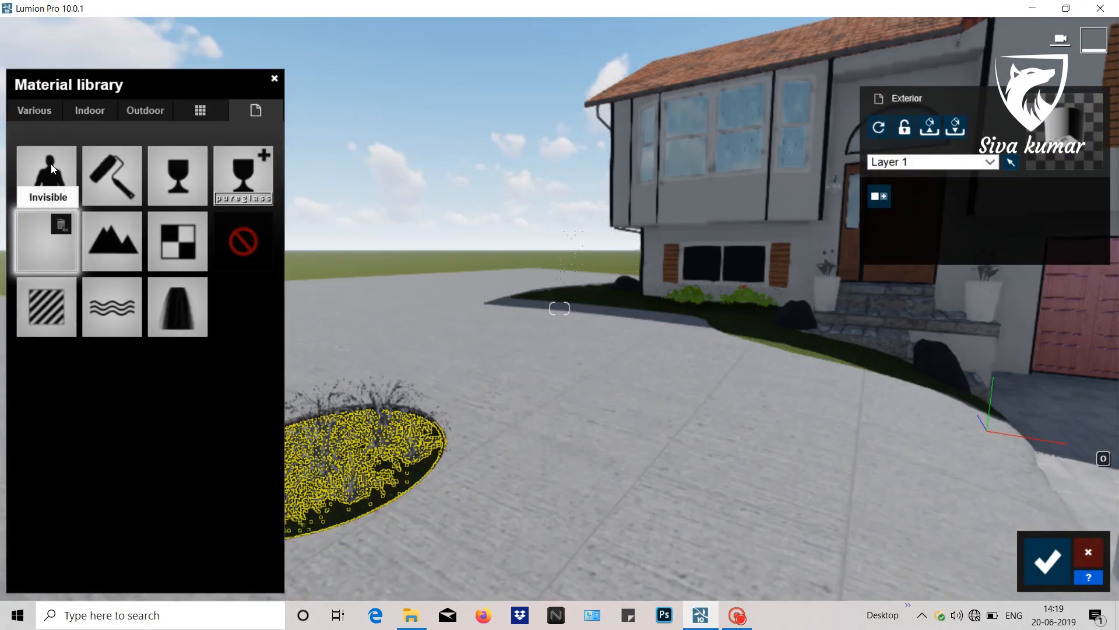
pyautogui.click(35, 111)
pyautogui.press('w')
pyautogui.moveTo(432, 327); pyautogui.dragTo(379, 371, button='right')
pyautogui.press('s')
pyautogui.press('q')
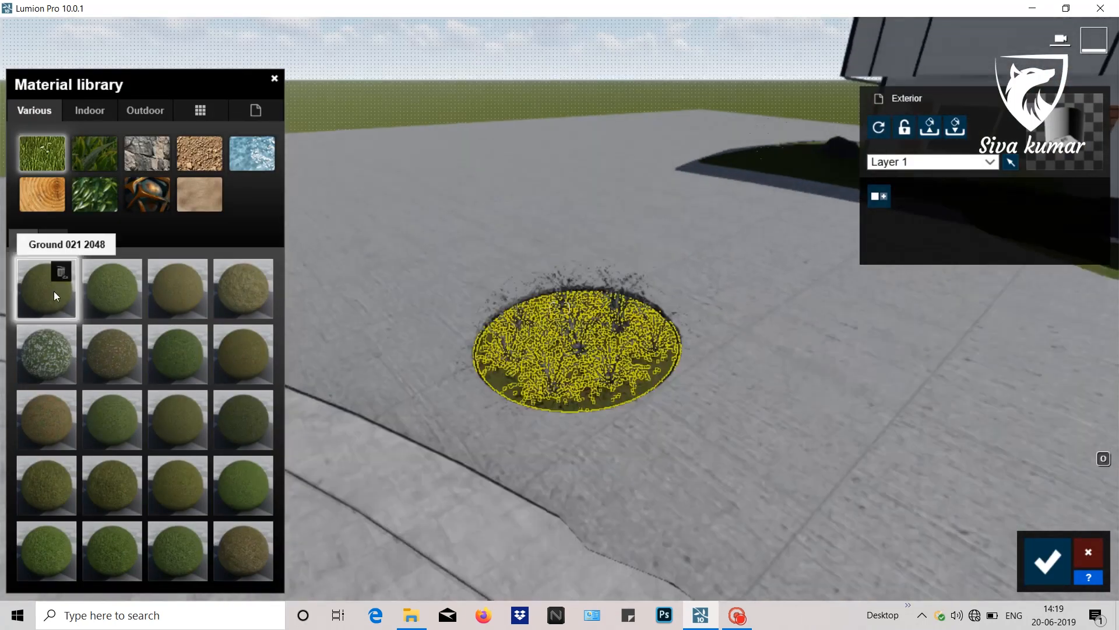
pyautogui.click(54, 292)
# Save the bed's material and make the dry shrubs in the oval bed invisible.
pyautogui.press('w')
pyautogui.click(1048, 561)
pyautogui.click(543, 415)
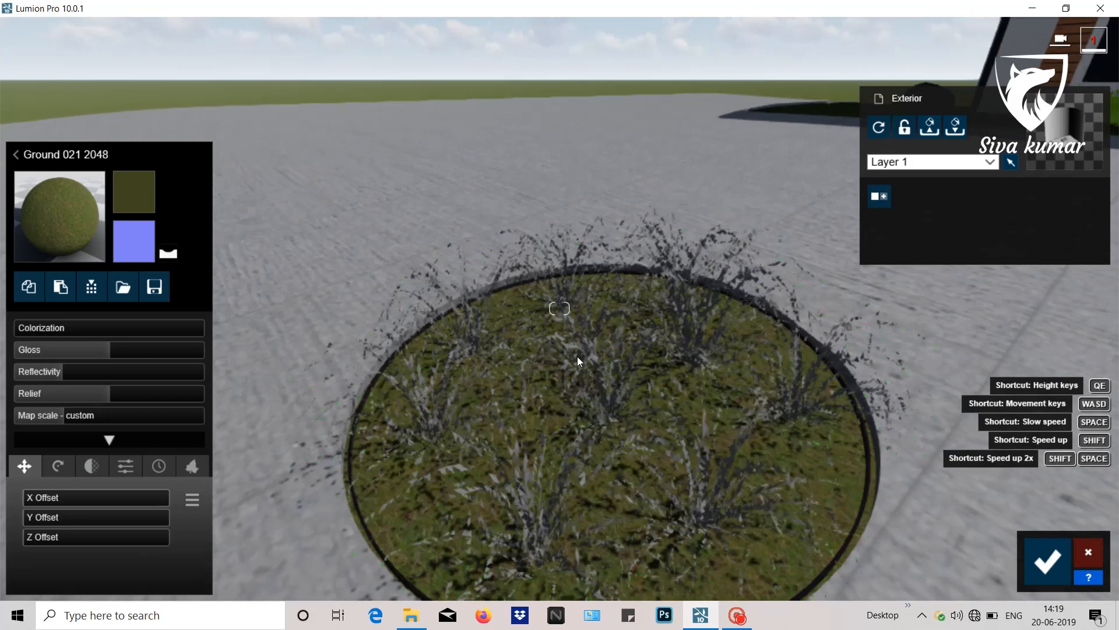
pyautogui.click(55, 212)
pyautogui.click(47, 175)
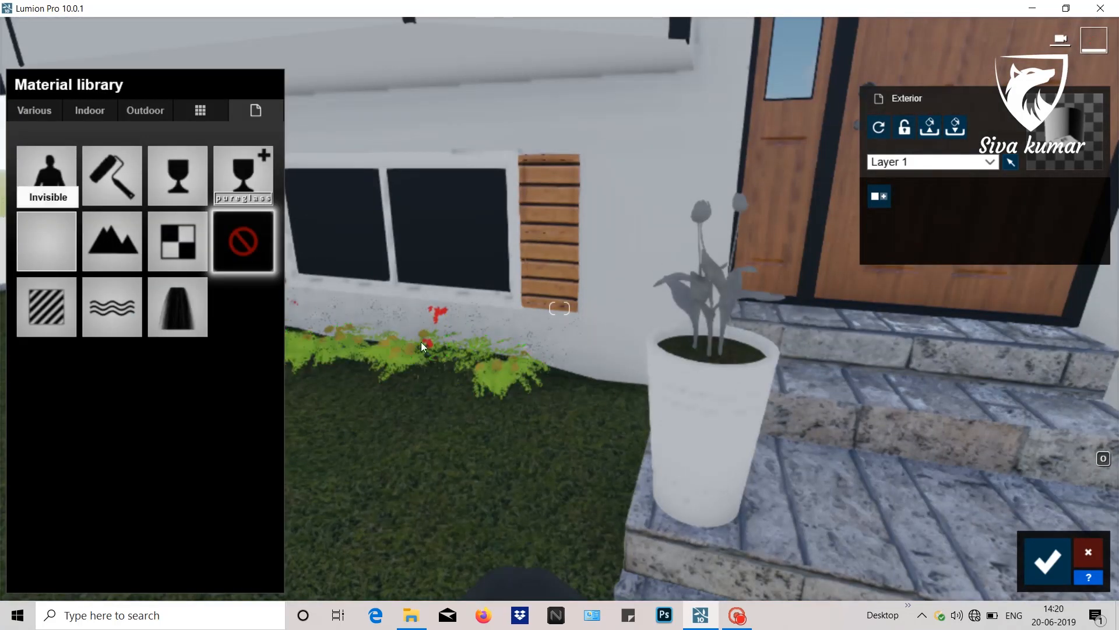
# Make the leaves and flowers of the shrubs below the lower window invisible.
pyautogui.click(47, 242)
pyautogui.click(437, 314)
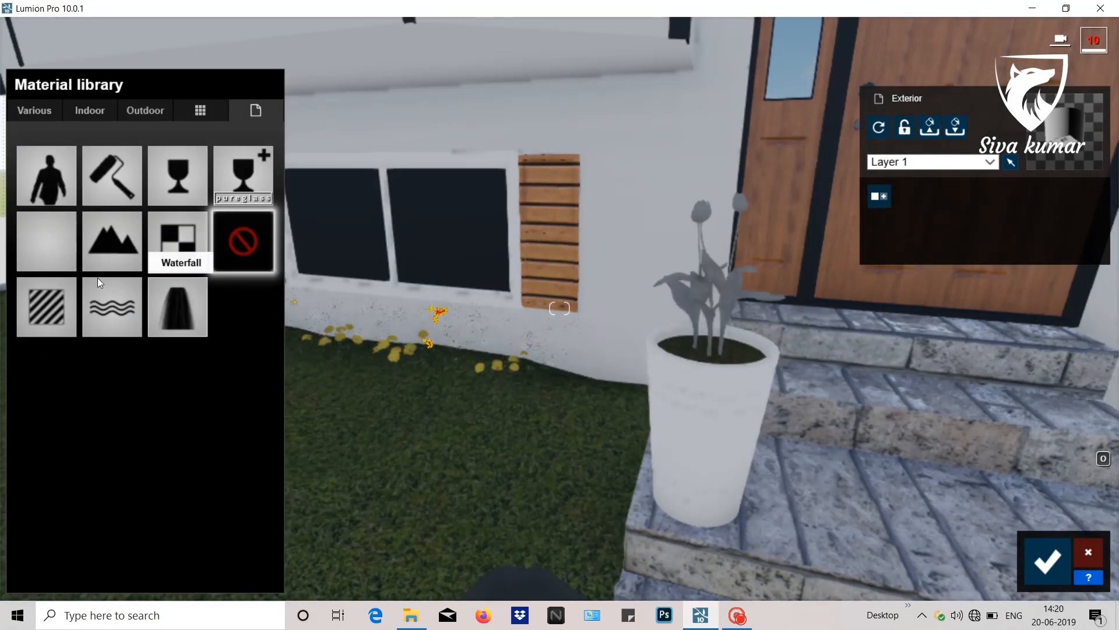
pyautogui.click(47, 241)
pyautogui.click(337, 337)
pyautogui.click(47, 241)
# Make the pots beside the entrance steps and their plants' leaves and flower stems invisible.
pyautogui.click(699, 318)
pyautogui.click(48, 176)
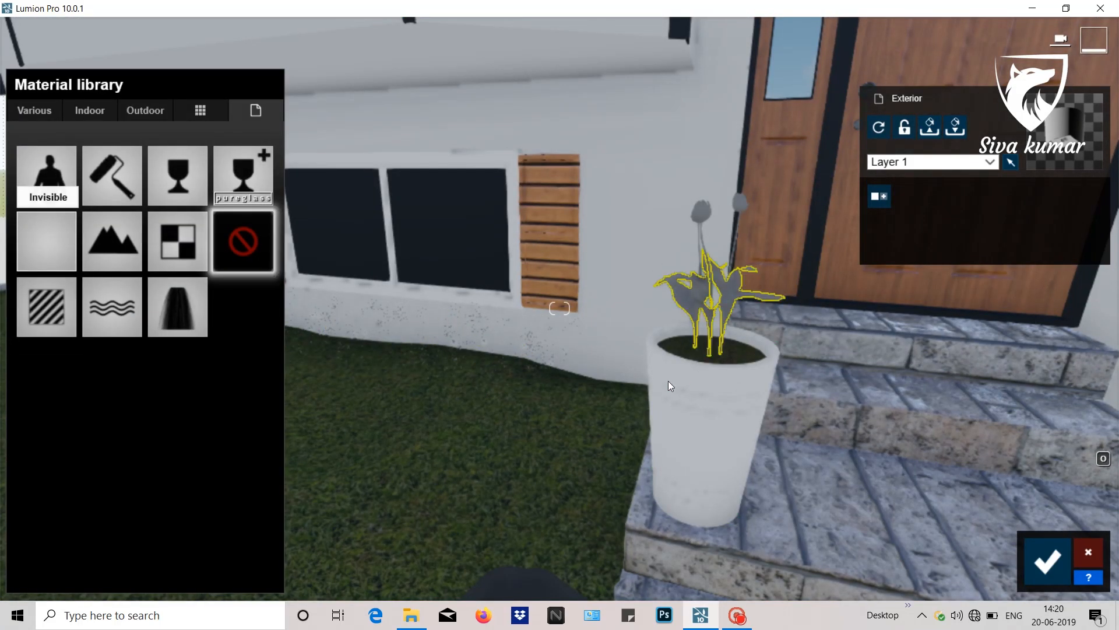
pyautogui.click(668, 382)
pyautogui.click(48, 176)
pyautogui.click(708, 264)
pyautogui.click(48, 176)
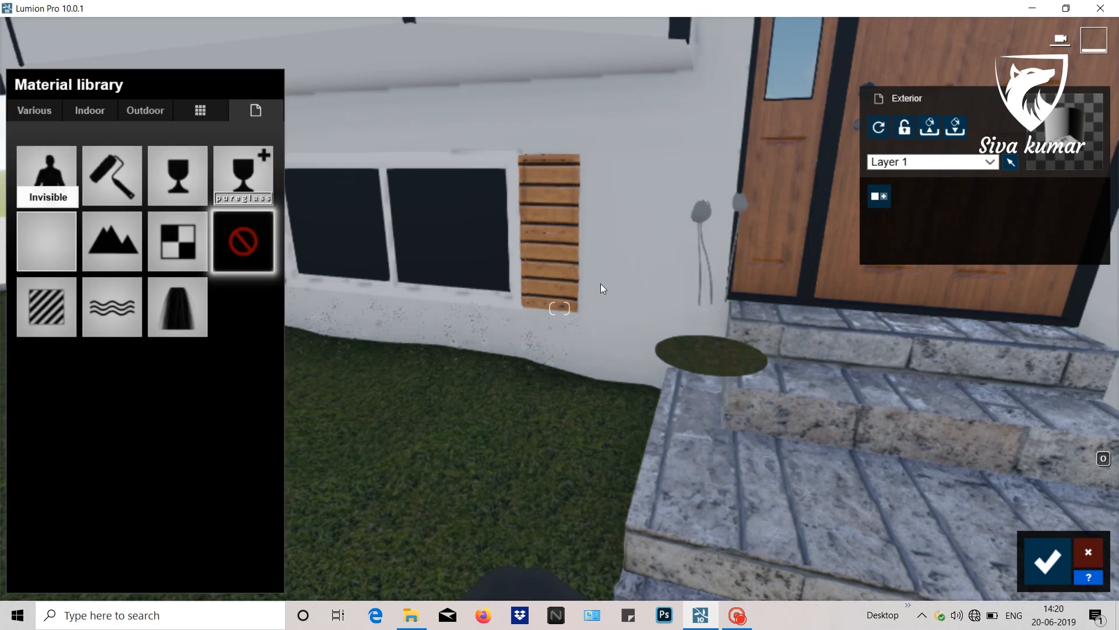
pyautogui.click(702, 212)
pyautogui.click(48, 176)
# Bring back the two pots beside the entrance steps by giving them the Standard material.
pyautogui.press('w')
pyautogui.moveTo(731, 362); pyautogui.dragTo(740, 417, button='right')
pyautogui.press('s')
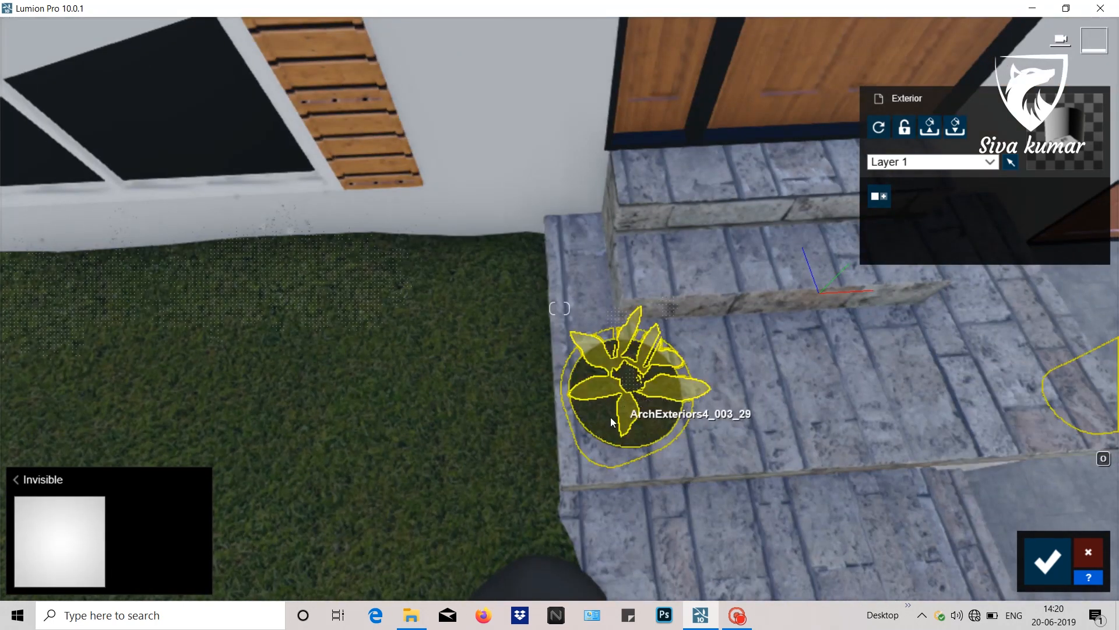
pyautogui.click(611, 418)
pyautogui.moveTo(611, 419); pyautogui.dragTo(524, 402, button='right')
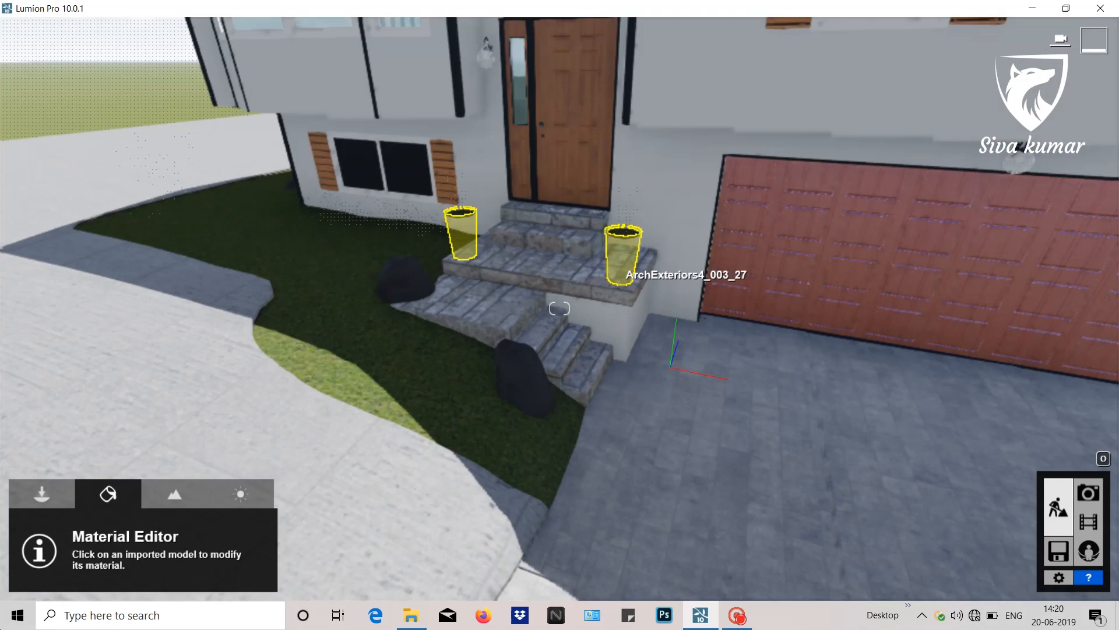
pyautogui.click(612, 270)
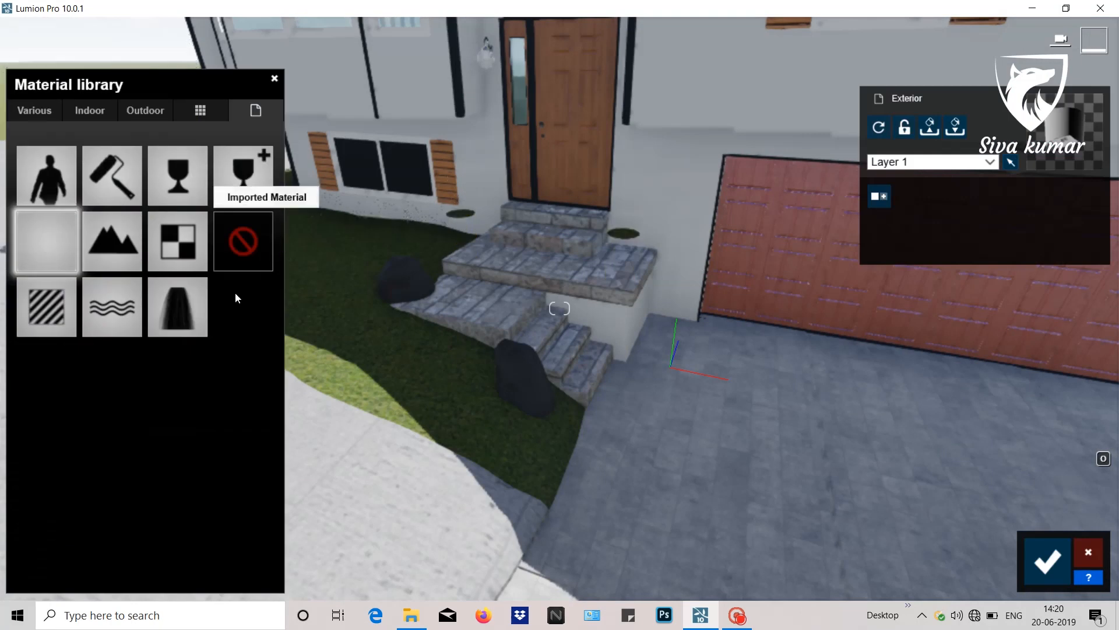
pyautogui.click(62, 307)
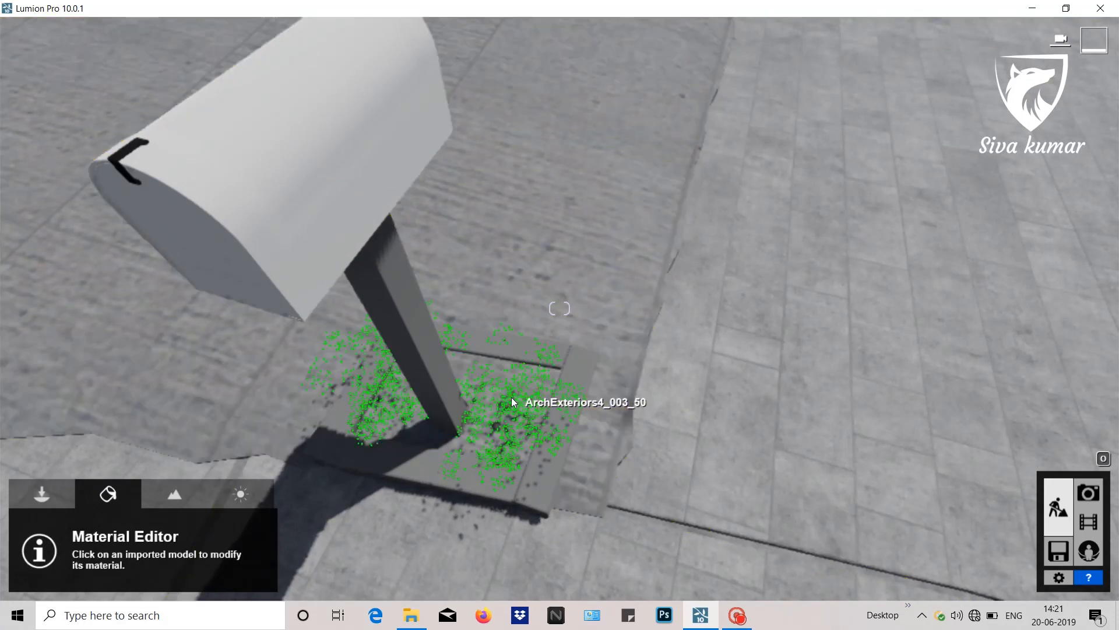
# Make the small plants around the base of the mailbox post invisible.
pyautogui.click(512, 397)
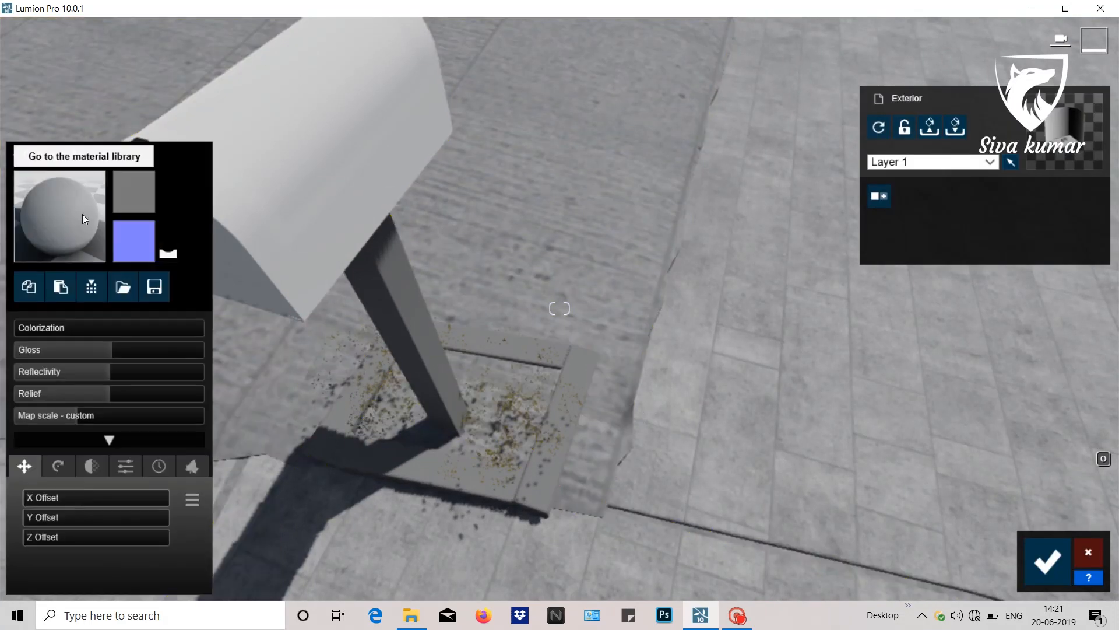
pyautogui.click(82, 214)
pyautogui.click(505, 445)
pyautogui.scroll(2, 506, 446)
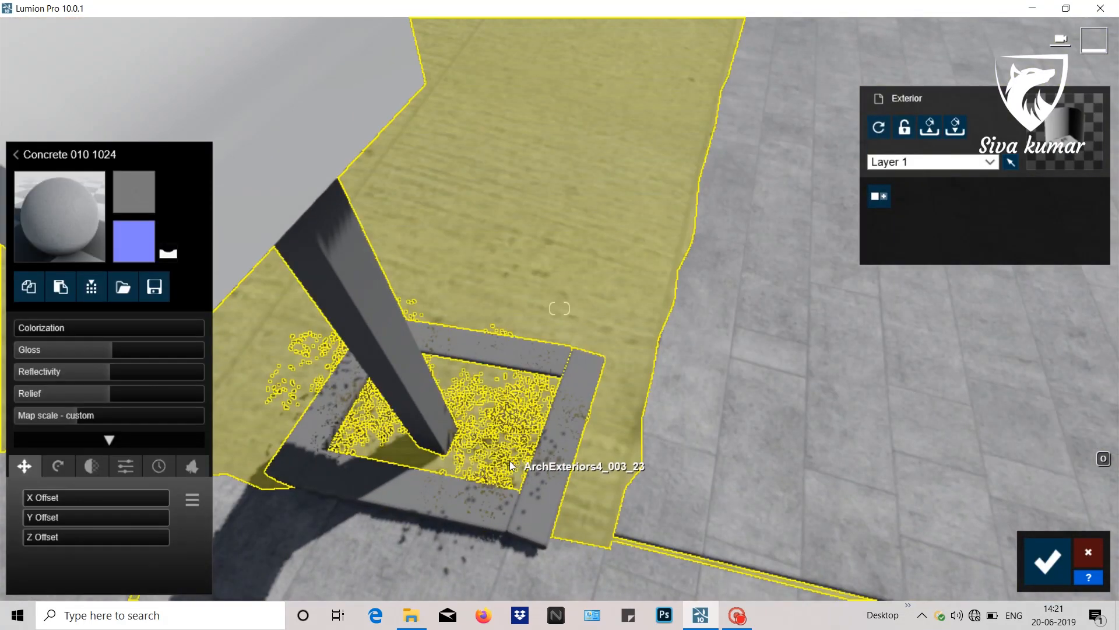
pyautogui.click(510, 463)
pyautogui.scroll(-2, 464, 372)
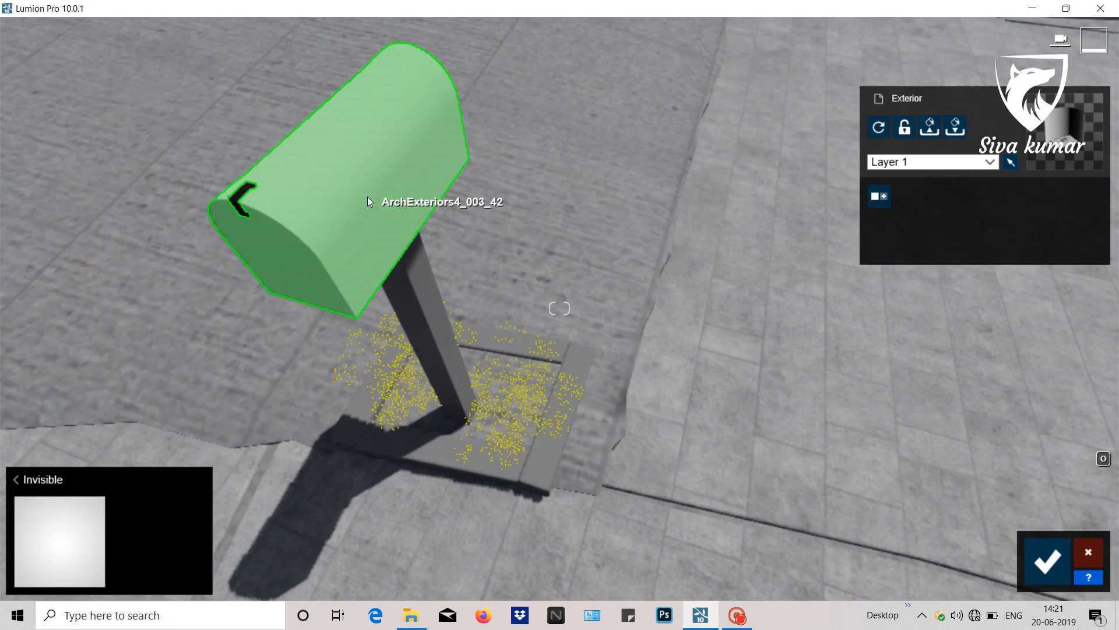
# Apply the Standard material to the mailbox and darken its color to grey.
pyautogui.click(368, 197)
pyautogui.click(34, 296)
pyautogui.moveTo(325, 325); pyautogui.dragTo(324, 379)
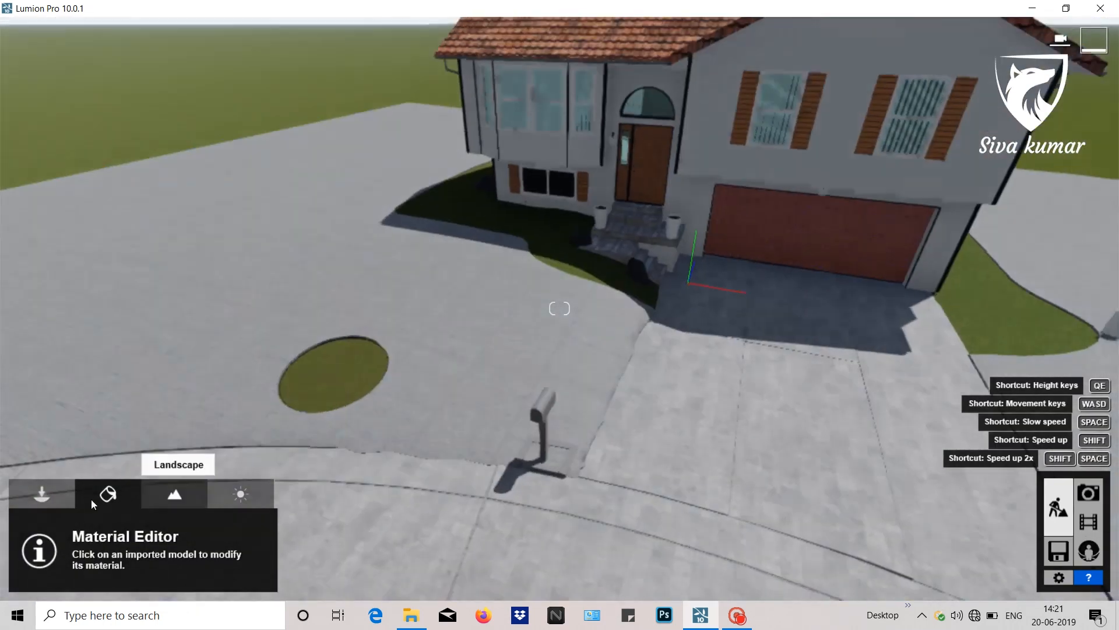
# Place a bamboo-like tree from page 3 of the broadleaf trees in the oval planting bed.
pyautogui.click(52, 494)
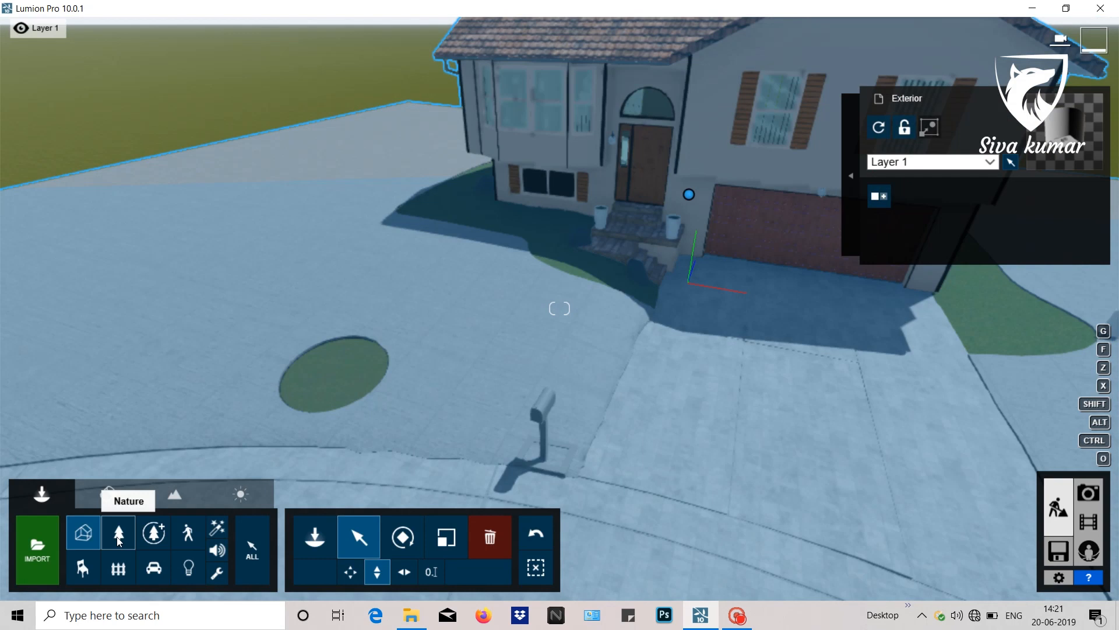
pyautogui.click(118, 532)
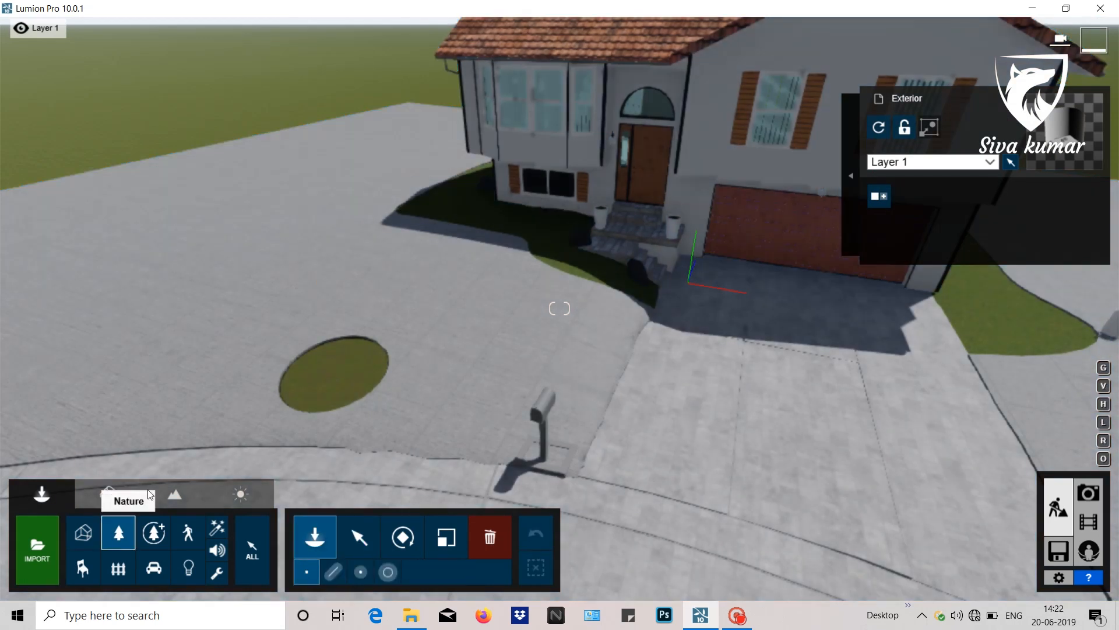
pyautogui.click(71, 198)
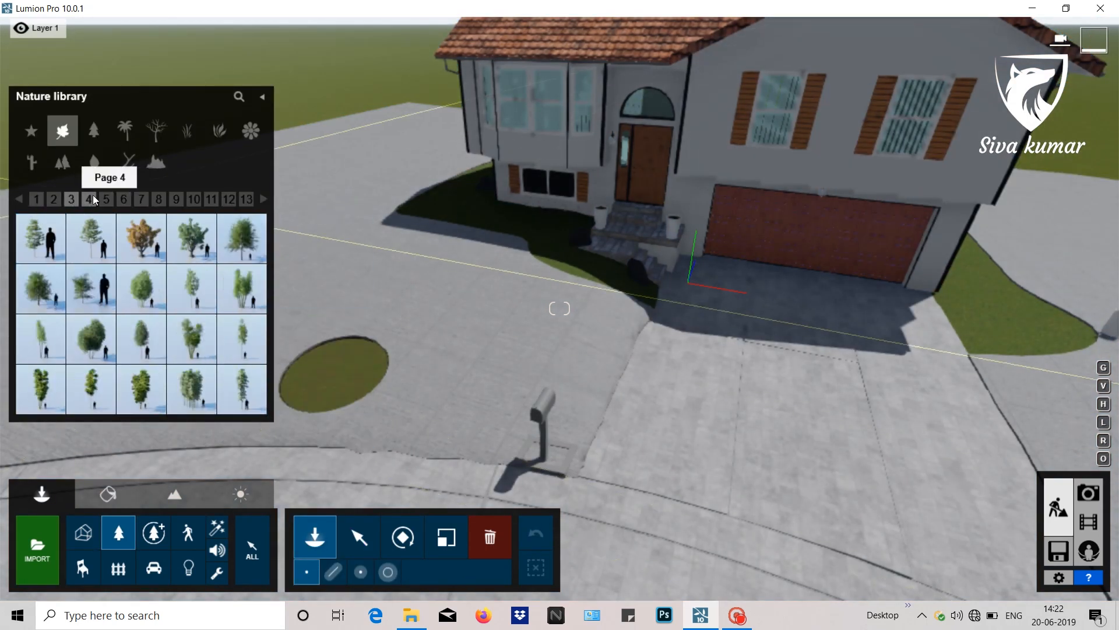
pyautogui.click(192, 339)
pyautogui.click(341, 375)
pyautogui.moveTo(341, 376); pyautogui.dragTo(404, 349, button='right')
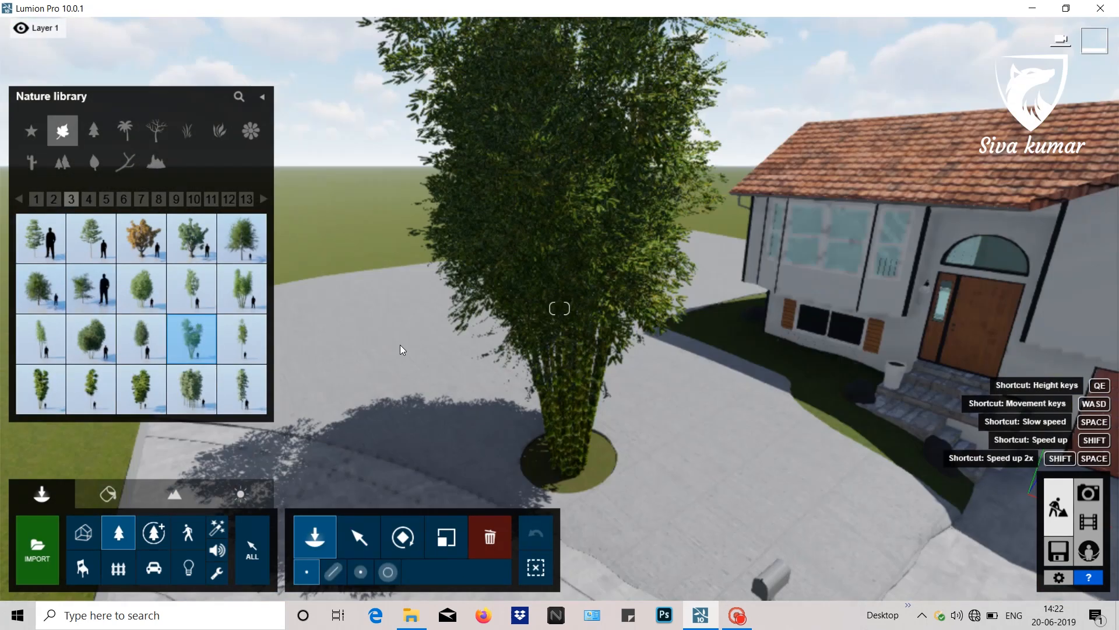
# Scale down the tree in the oval bed to well below the height of the house.
pyautogui.scroll(-3, 405, 350)
pyautogui.click(447, 537)
pyautogui.moveTo(568, 397); pyautogui.dragTo(578, 433)
pyautogui.click(359, 537)
# Place several African Lily Purple flowers across the lawn bed in front of the lower window.
pyautogui.click(119, 532)
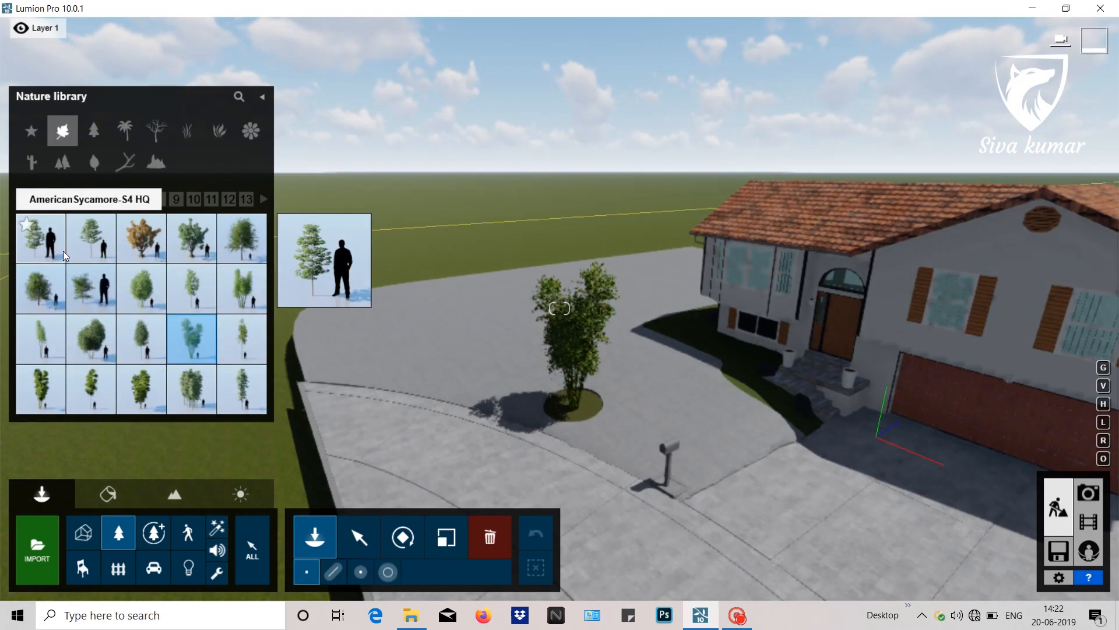
pyautogui.click(93, 130)
pyautogui.click(251, 130)
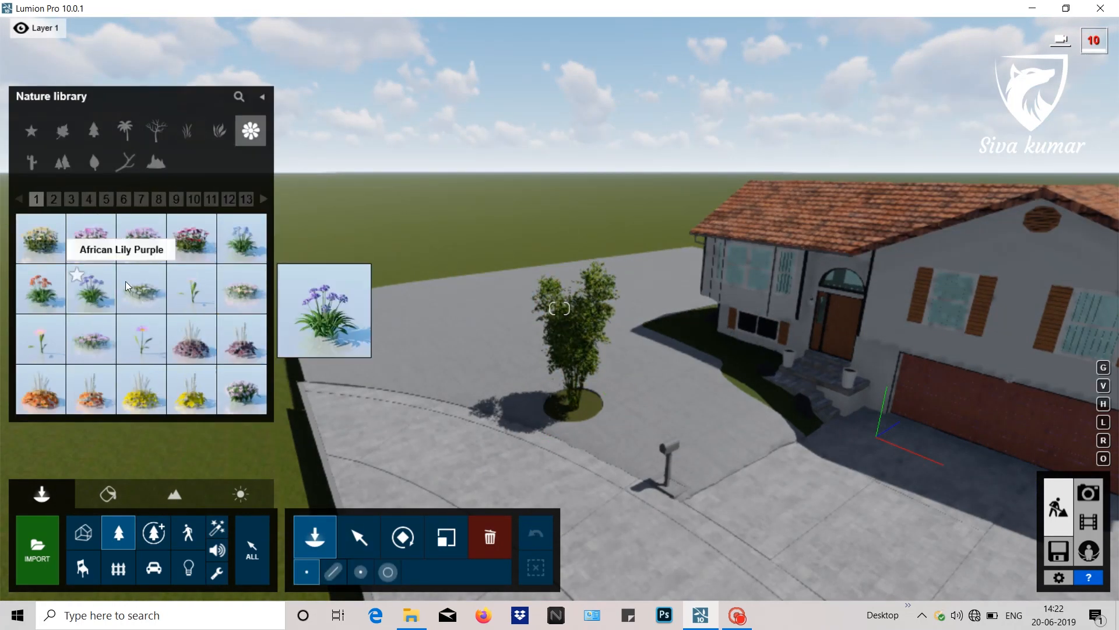
pyautogui.click(91, 288)
pyautogui.click(736, 503)
pyautogui.moveTo(734, 466); pyautogui.dragTo(722, 509, button='right')
pyautogui.scroll(-2, 721, 510)
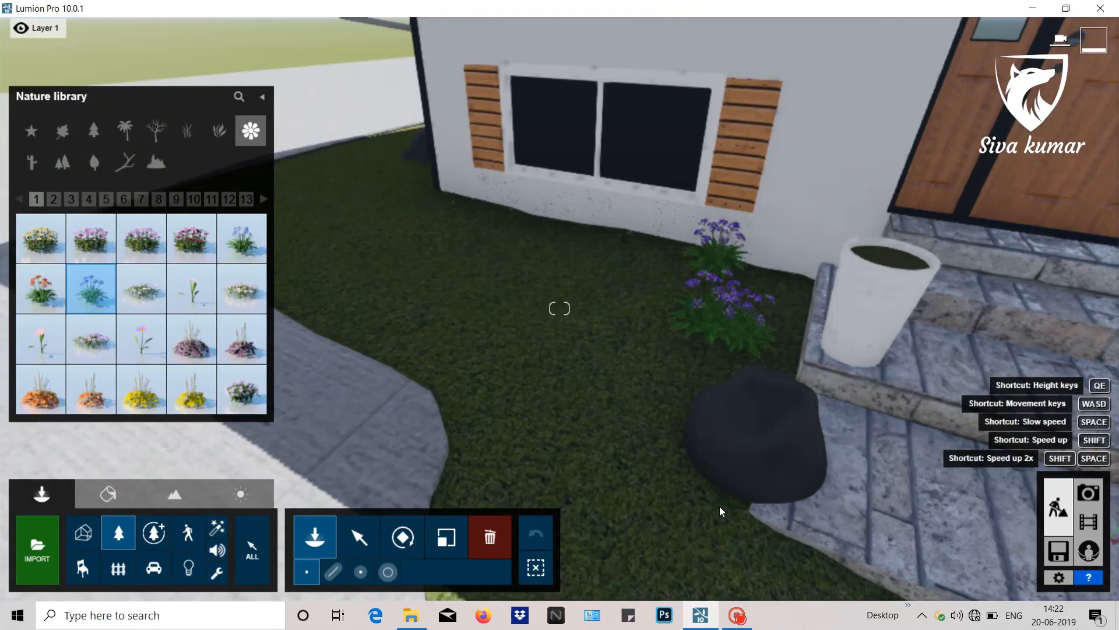
pyautogui.click(338, 267)
pyautogui.moveTo(338, 266); pyautogui.dragTo(344, 178, button='right')
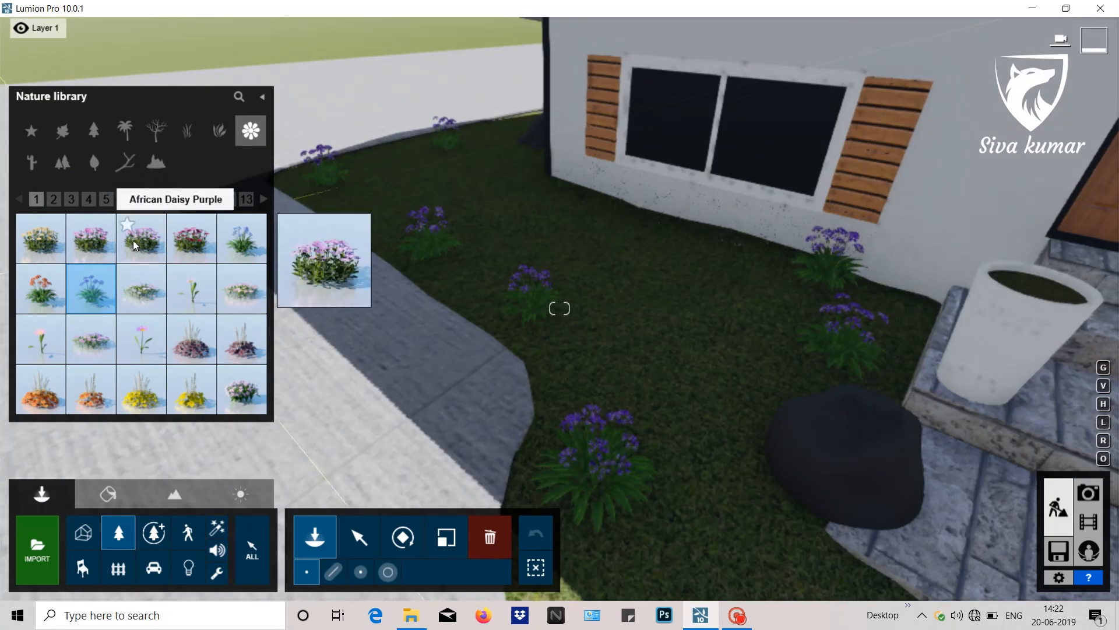
# Place African Daisy Purple flowers in the lawn bed and adjust the size of the clump below the window.
pyautogui.click(724, 254)
pyautogui.click(446, 537)
pyautogui.moveTo(724, 252); pyautogui.dragTo(726, 274)
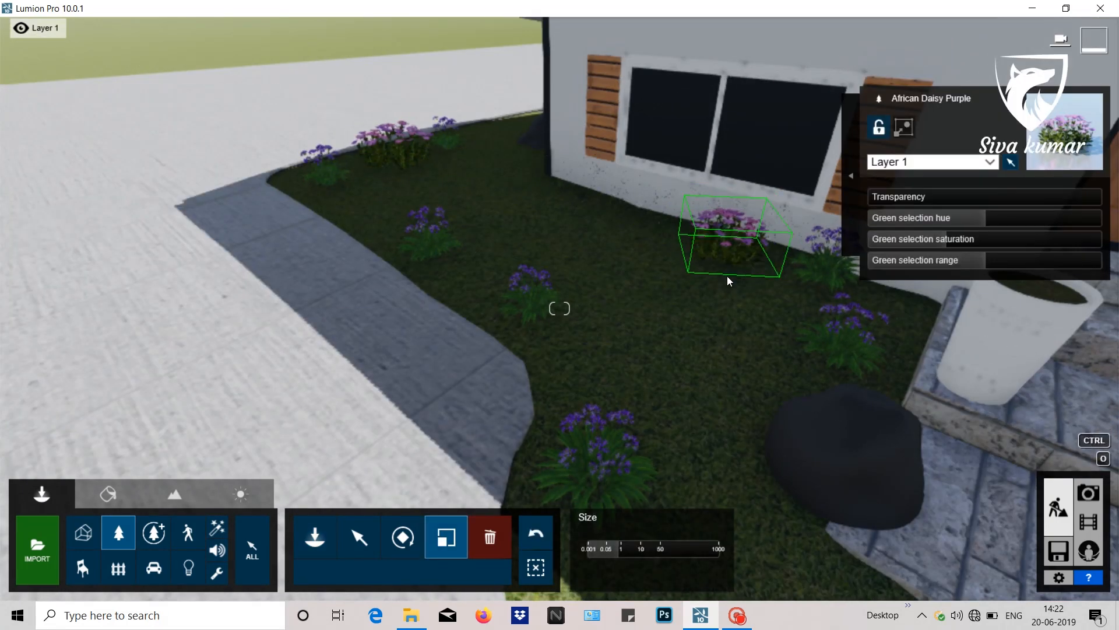
pyautogui.click(359, 537)
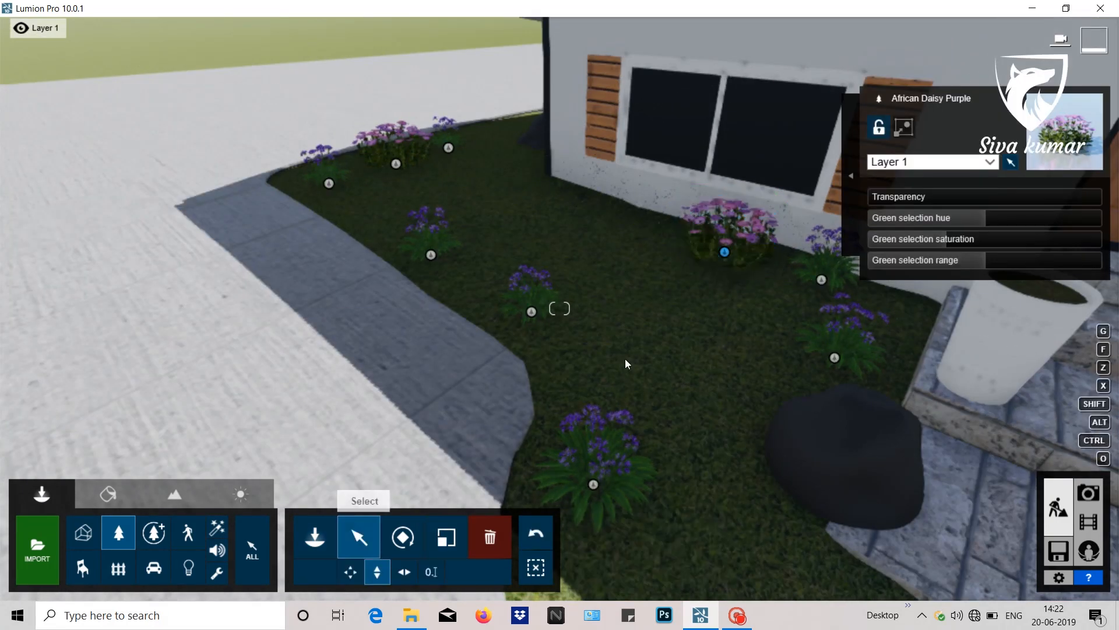
# Place Alpine Aster Pink Grouped flowers near the wall and at the front of the lawn bed.
pyautogui.click(132, 547)
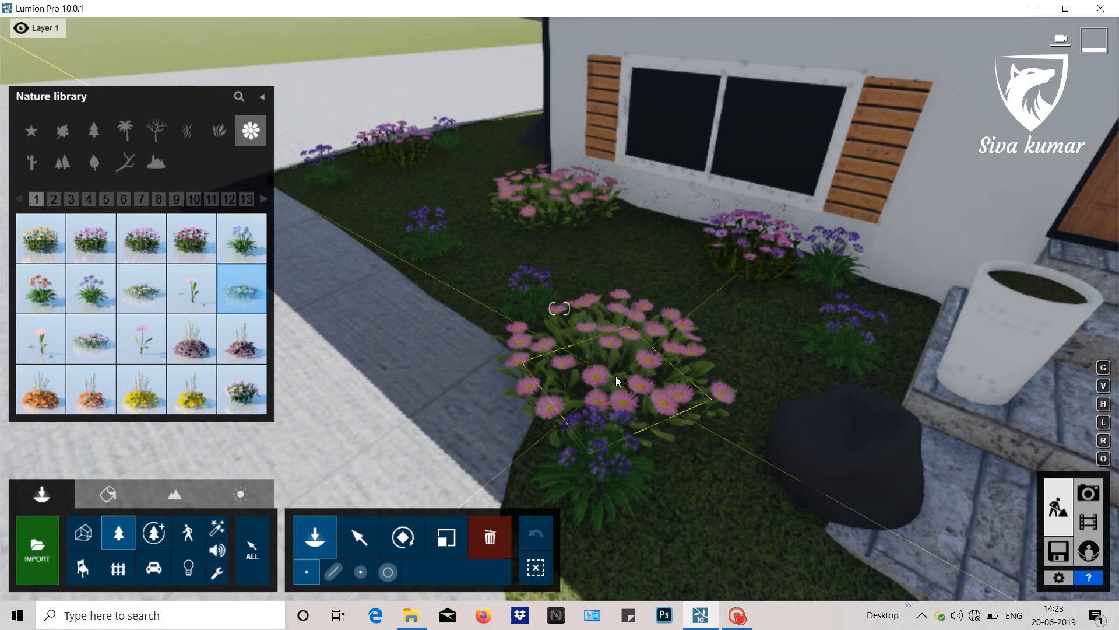
pyautogui.click(617, 379)
pyautogui.moveTo(616, 380); pyautogui.dragTo(670, 337, button='right')
pyautogui.press('s')
# Copy an African Lily Purple beside the pink asters near the wall and reduce the size of that aster clump.
pyautogui.click(358, 537)
pyautogui.press('w')
pyautogui.moveTo(420, 256); pyautogui.dragTo(400, 234, button='right')
pyautogui.press('w')
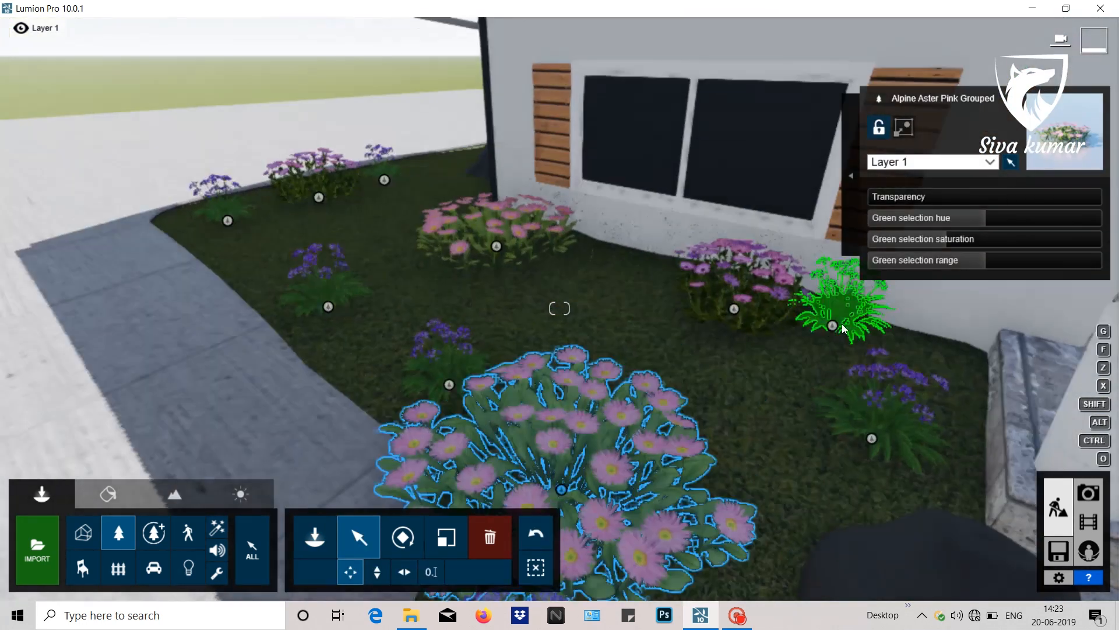
pyautogui.keyDown('alt'); pyautogui.moveTo(832, 325); pyautogui.dragTo(601, 266); pyautogui.keyUp('alt')
pyautogui.click(498, 250)
pyautogui.press('l')
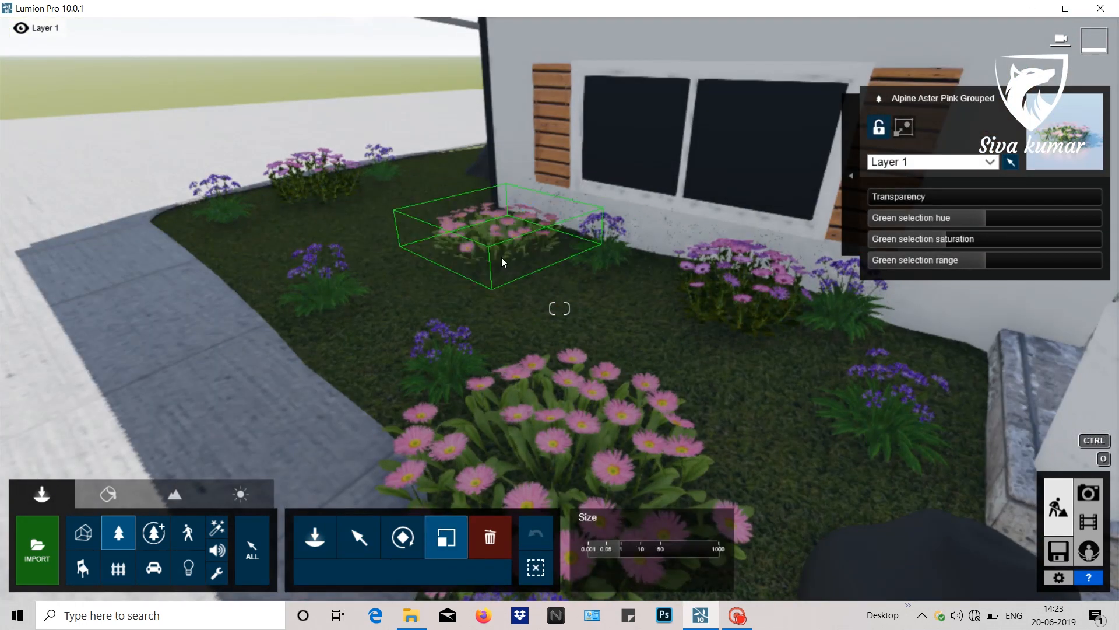
# Place three broadleaf trees from the nature library along the side lawn beside the garage wall.
pyautogui.press('s')
pyautogui.moveTo(502, 257); pyautogui.dragTo(312, 389, button='right')
pyautogui.press('w')
pyautogui.click(118, 531)
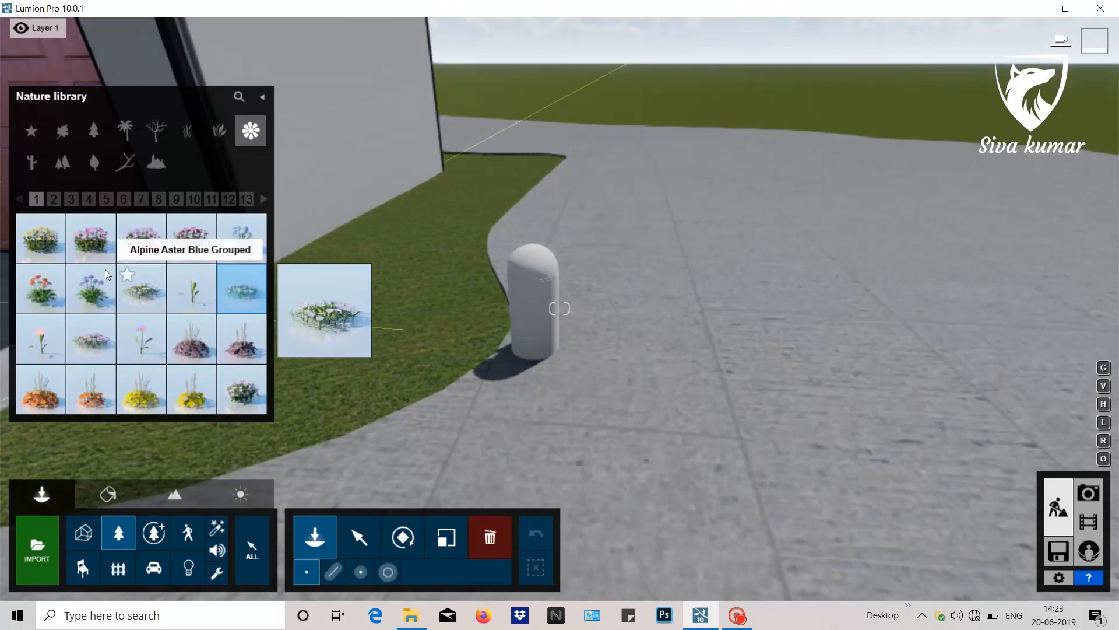
pyautogui.click(94, 131)
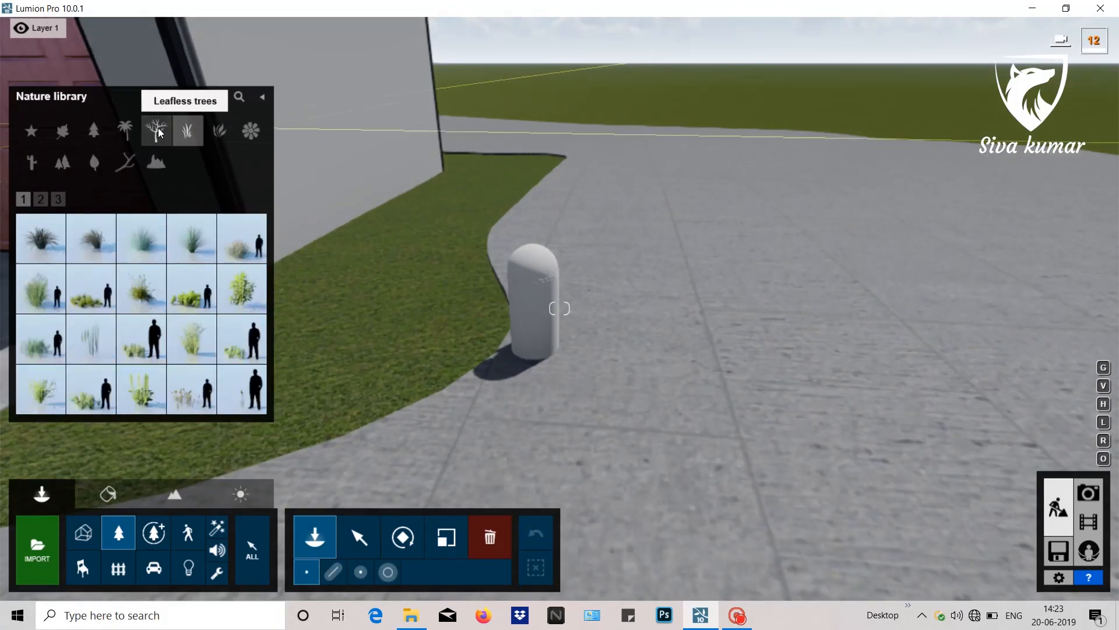
pyautogui.click(57, 198)
pyautogui.click(132, 208)
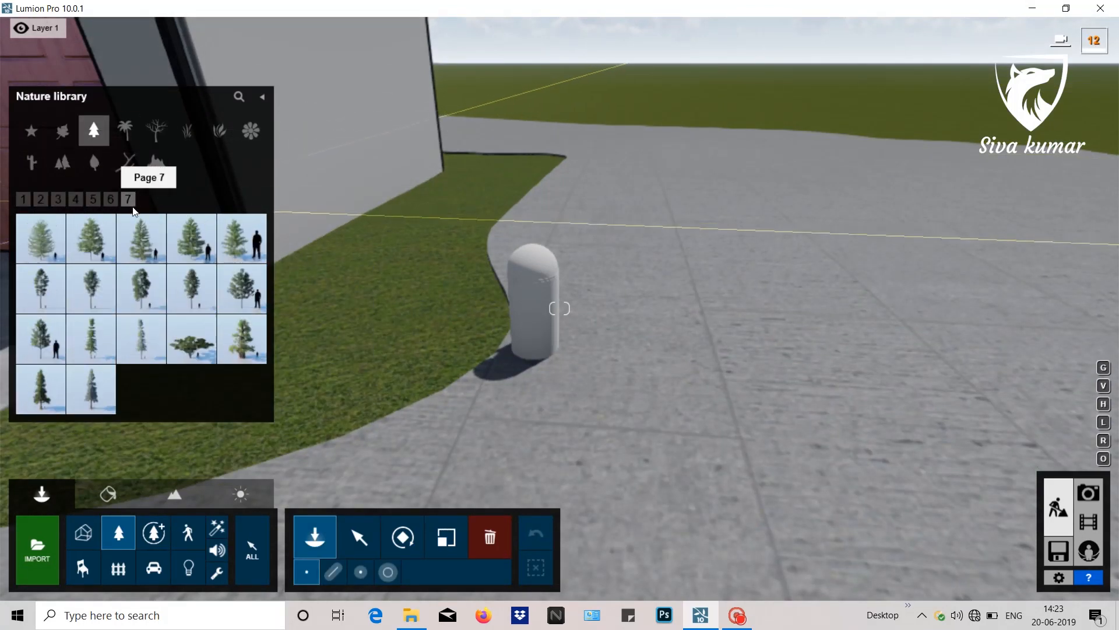
pyautogui.click(63, 131)
pyautogui.click(106, 199)
pyautogui.click(141, 199)
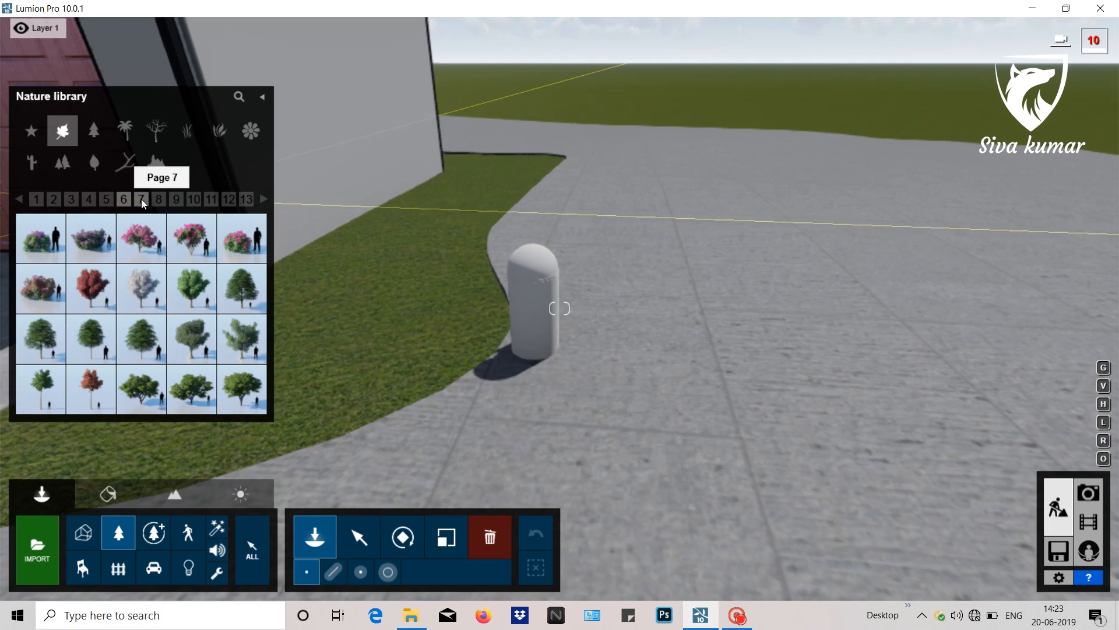
pyautogui.click(54, 199)
pyautogui.click(51, 252)
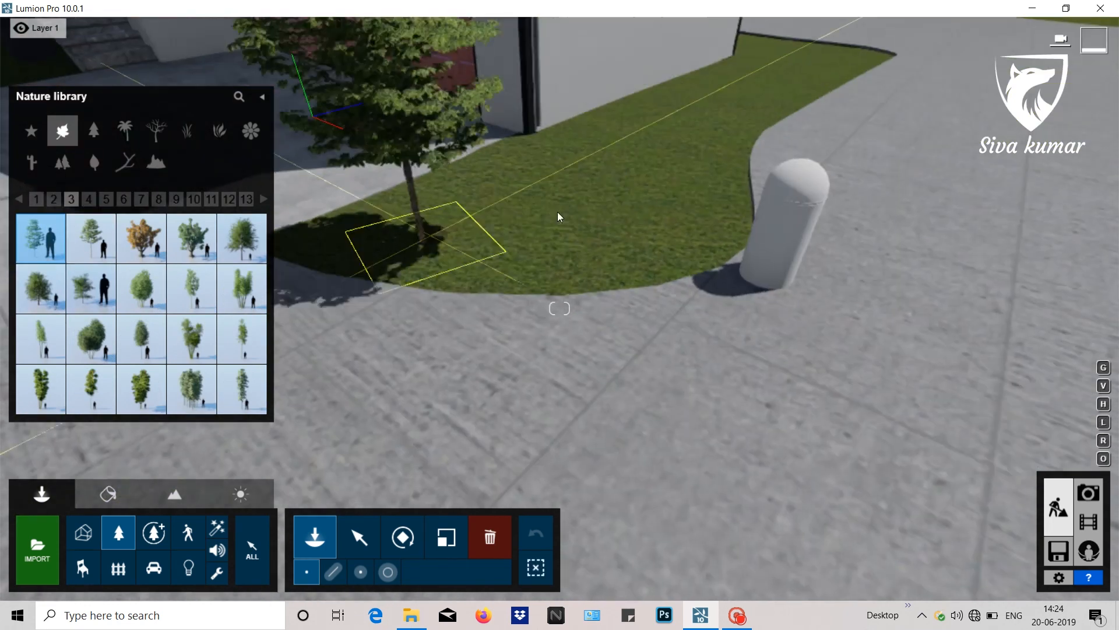
# Place a small grass plant at the foot of the front tree on the side lawn and delete the surplus one.
pyautogui.click(187, 131)
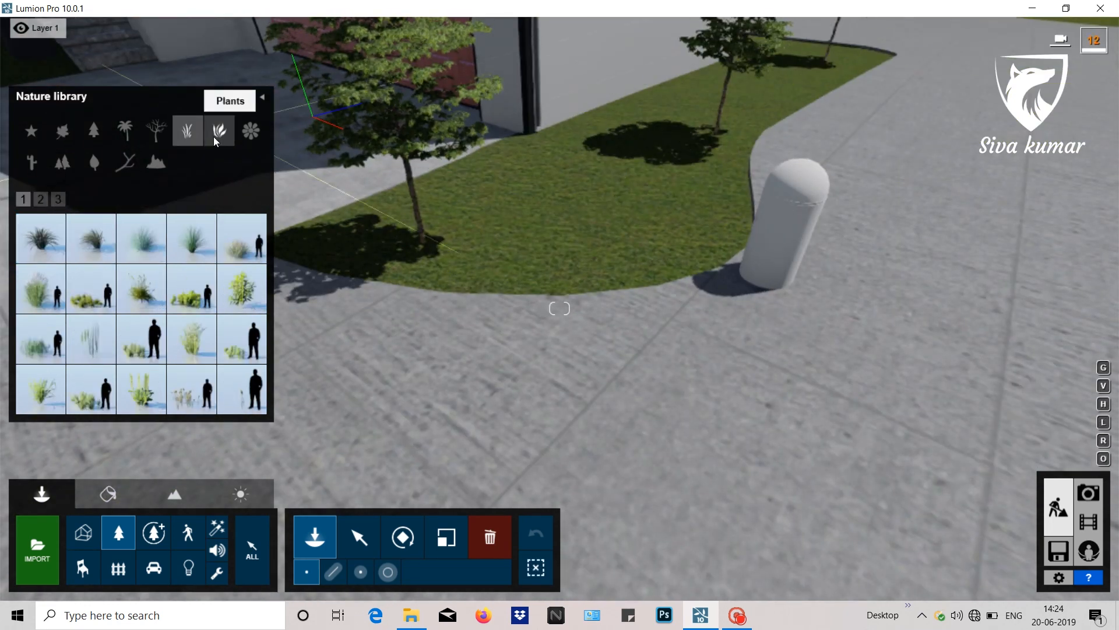
pyautogui.click(192, 238)
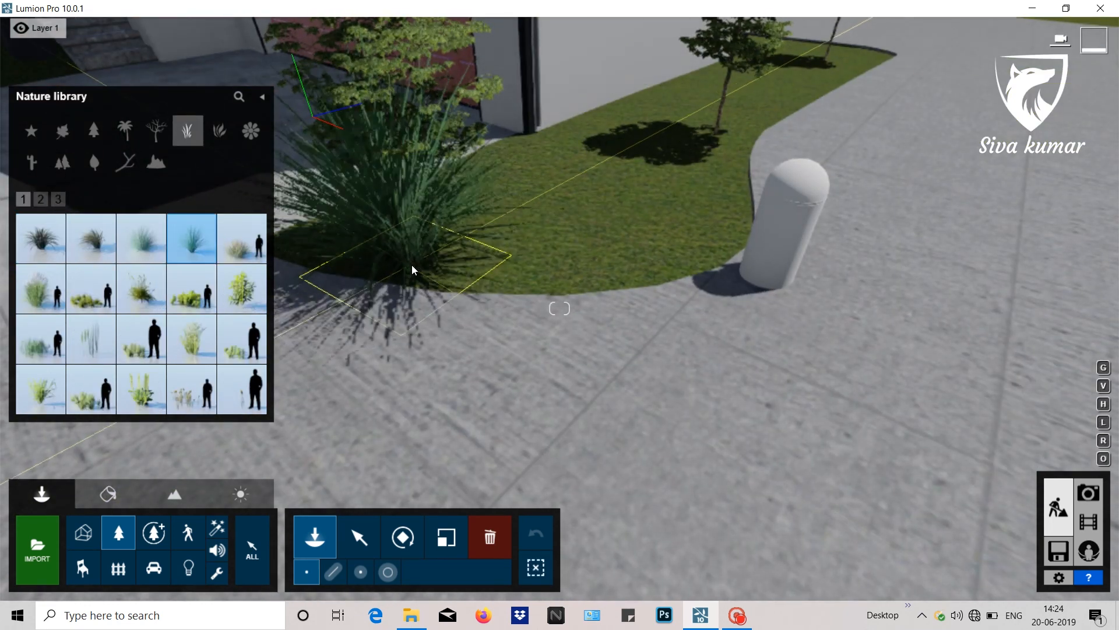
pyautogui.click(489, 533)
pyautogui.click(400, 257)
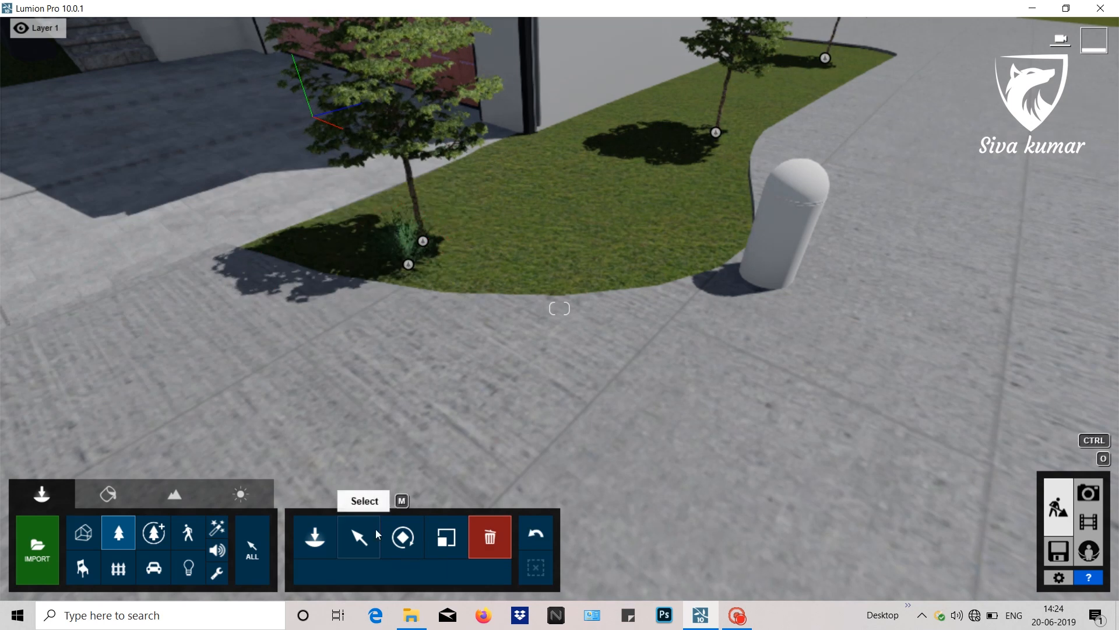
pyautogui.click(371, 531)
# Place a row of French Lavender Purple plants on the side lawn along the base of the garage wall.
pyautogui.click(125, 547)
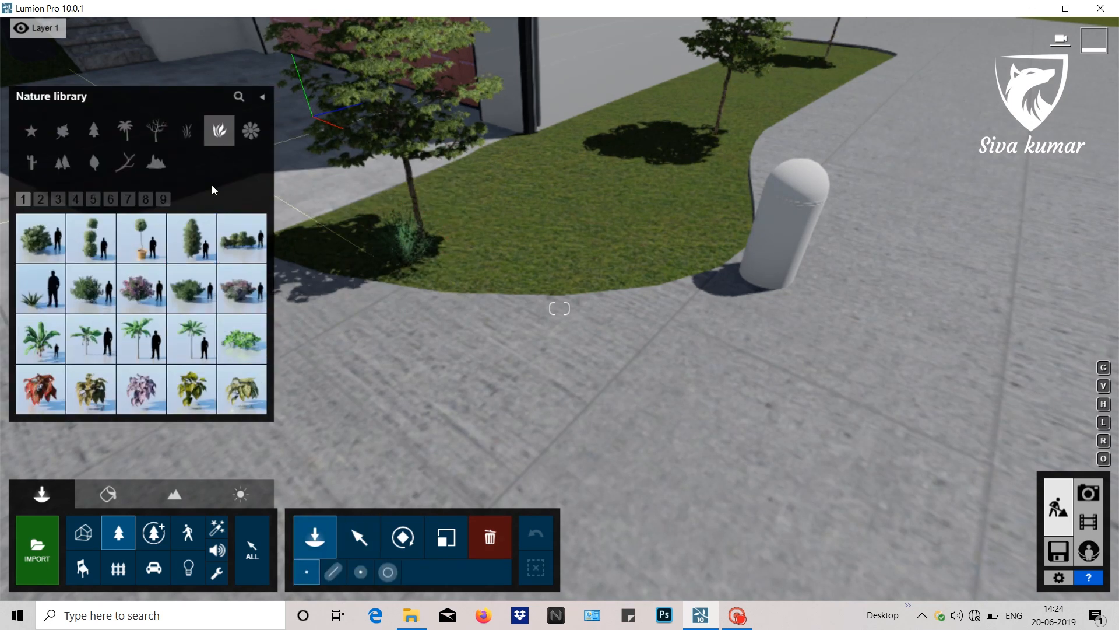
pyautogui.click(93, 199)
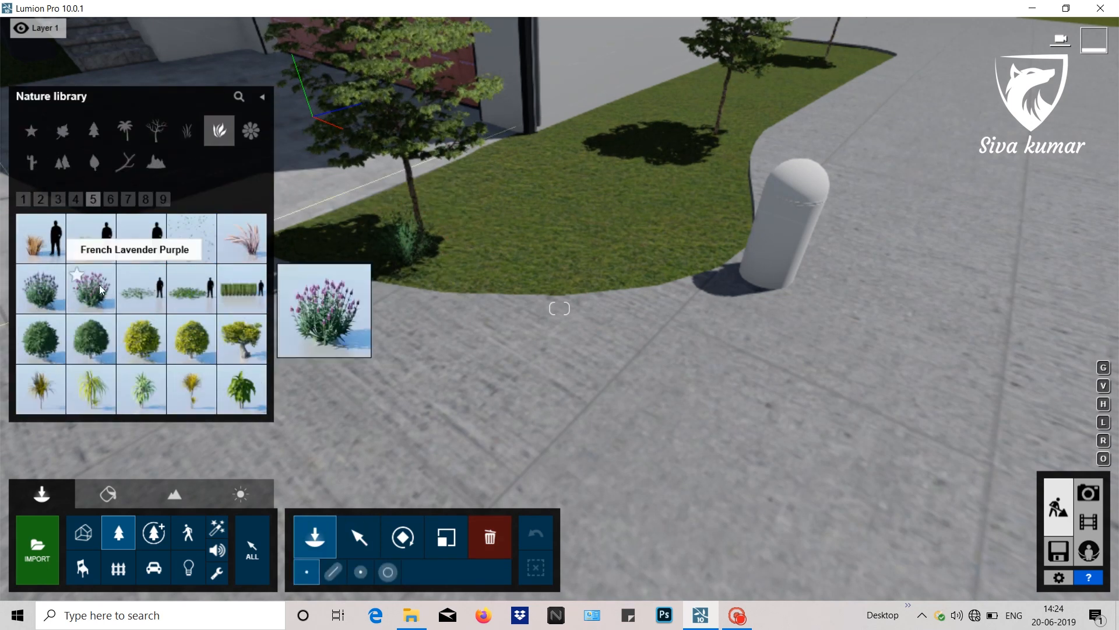
pyautogui.click(558, 145)
pyautogui.click(574, 127)
pyautogui.press('w')
pyautogui.moveTo(574, 125); pyautogui.dragTo(670, 243, button='right')
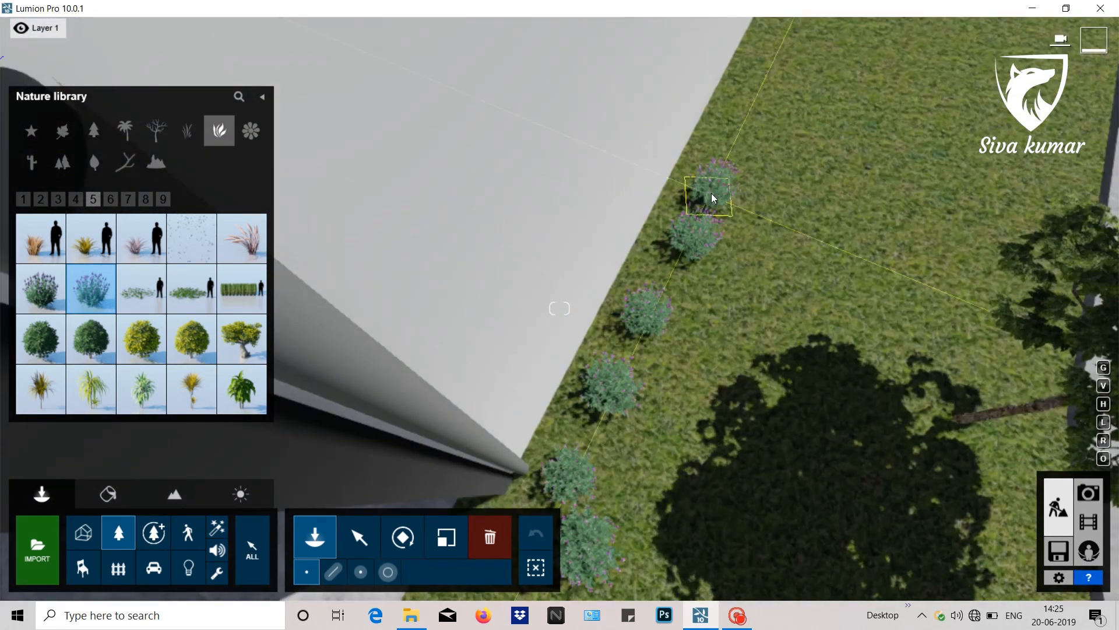
pyautogui.moveTo(712, 197); pyautogui.dragTo(631, 269, button='right')
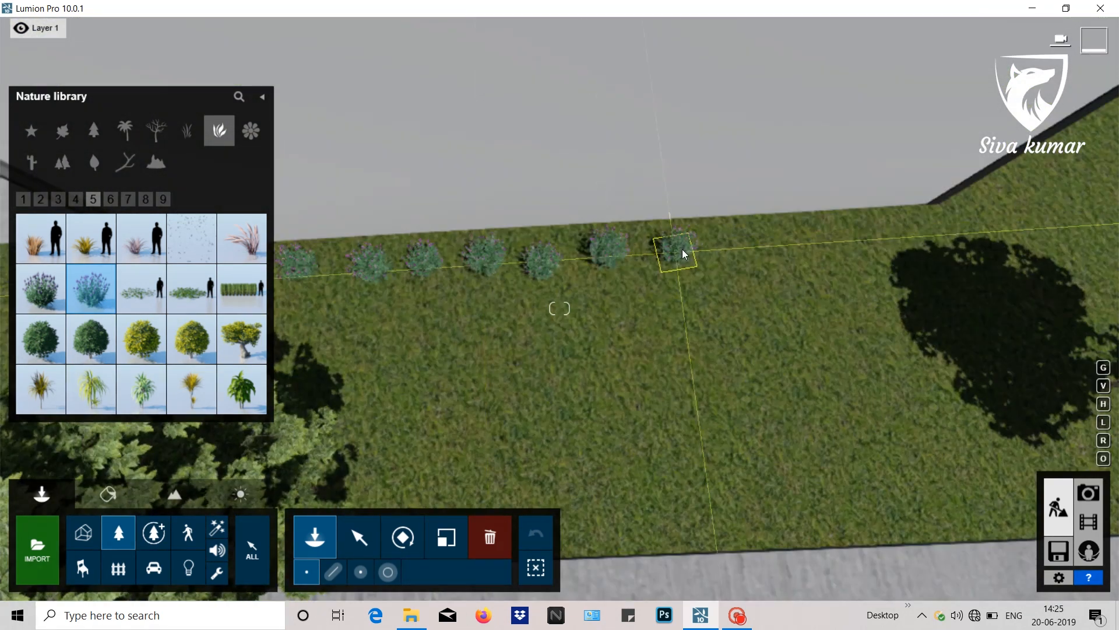
pyautogui.click(926, 240)
pyautogui.press('s')
pyautogui.moveTo(959, 250); pyautogui.dragTo(752, 256, button='right')
# Try to change the look of the side lawn by adjusting the landscape grass size.
pyautogui.click(175, 495)
pyautogui.click(92, 563)
pyautogui.press('w')
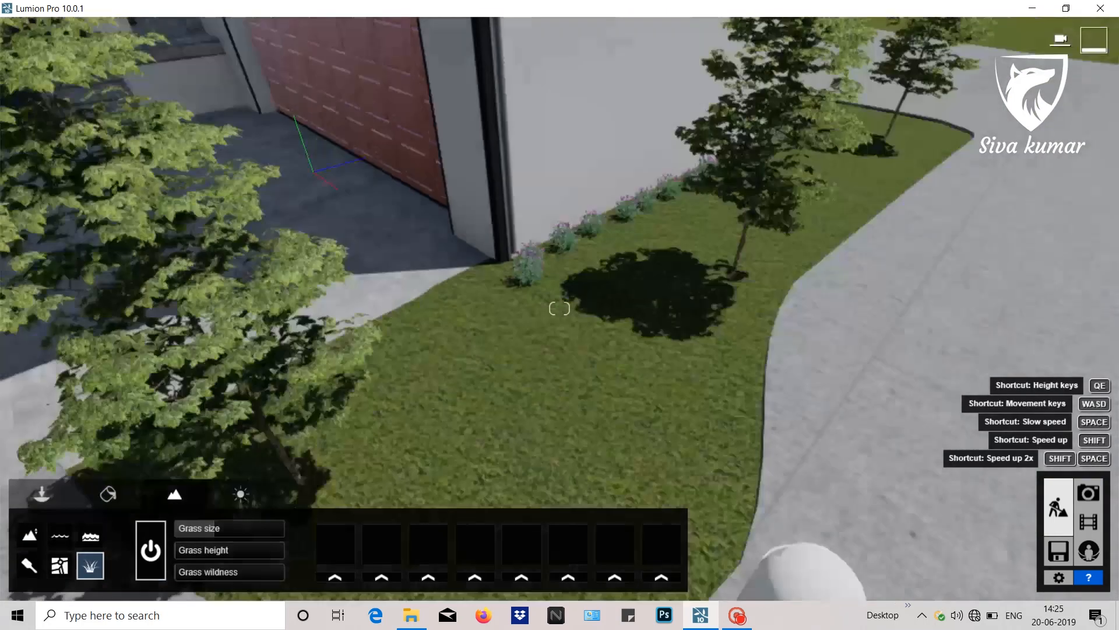
pyautogui.press('e')
pyautogui.moveTo(220, 529); pyautogui.dragTo(278, 531)
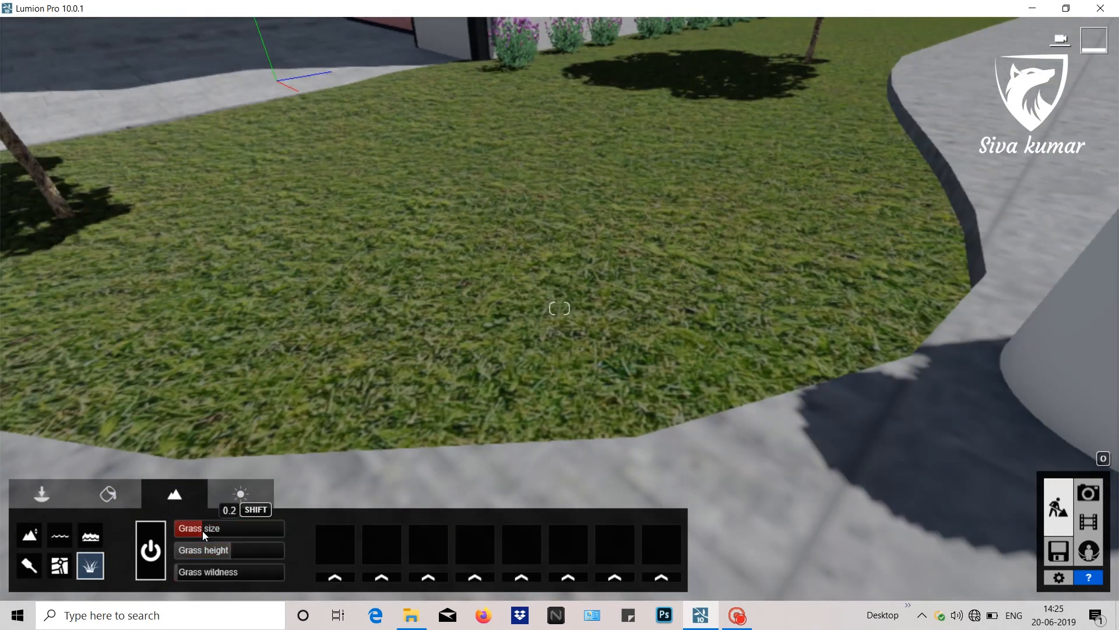
# Replace the side lawn's material with a 3D grass from the material library and save the change.
pyautogui.click(41, 495)
pyautogui.click(107, 494)
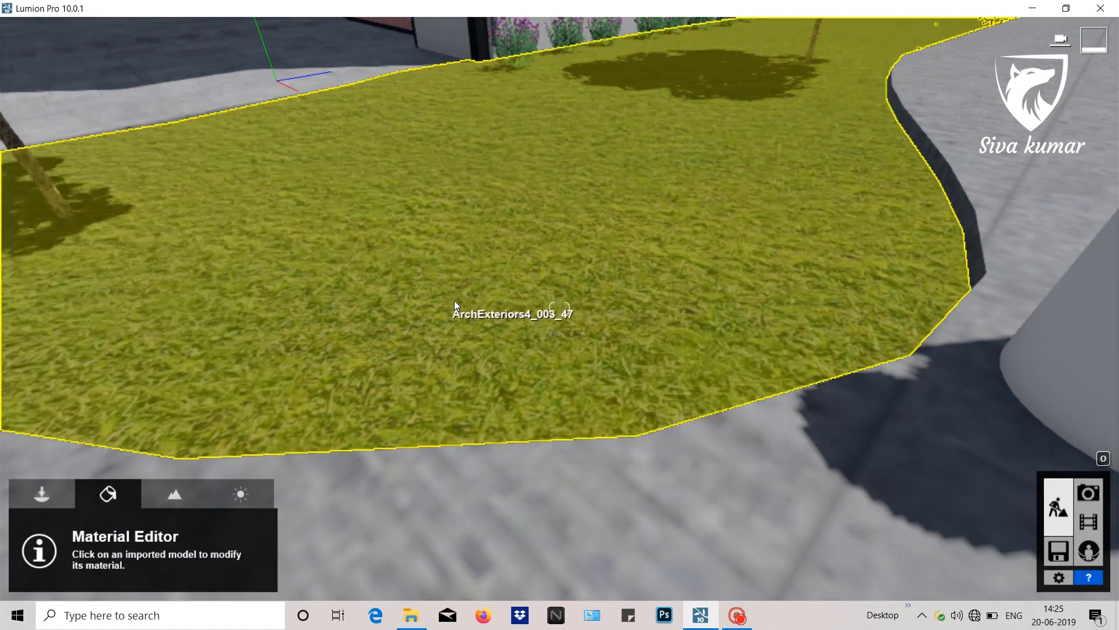
pyautogui.click(454, 299)
pyautogui.click(97, 162)
pyautogui.click(115, 353)
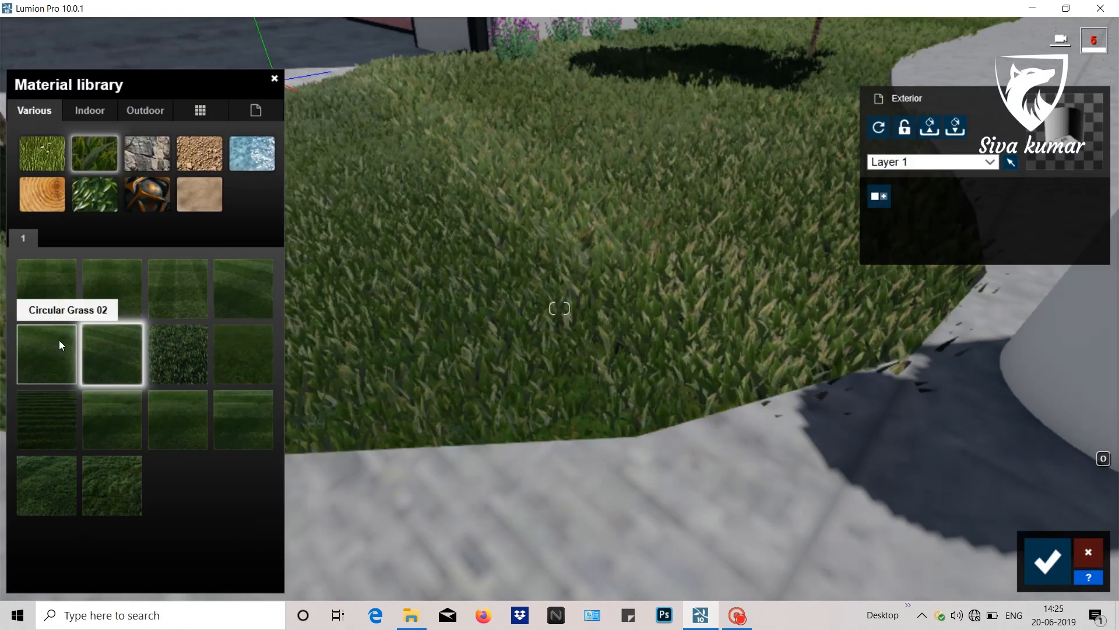
pyautogui.click(51, 278)
pyautogui.click(1047, 561)
# Raise the landscape grass size, height and wildness for the new 3D lawn.
pyautogui.click(174, 495)
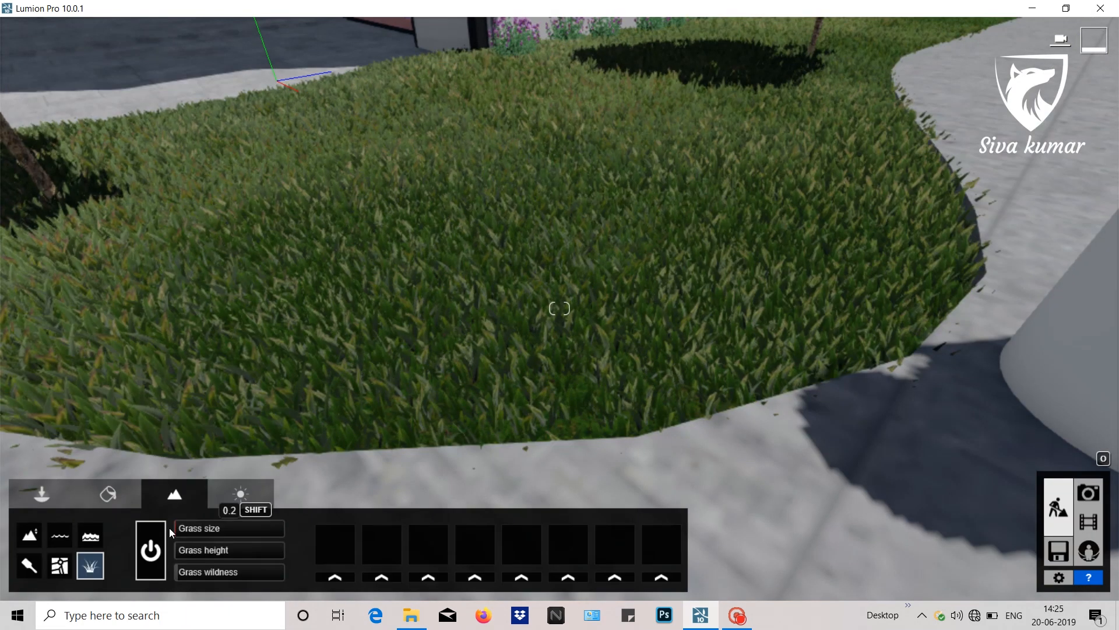
pyautogui.scroll(-5, 457, 354)
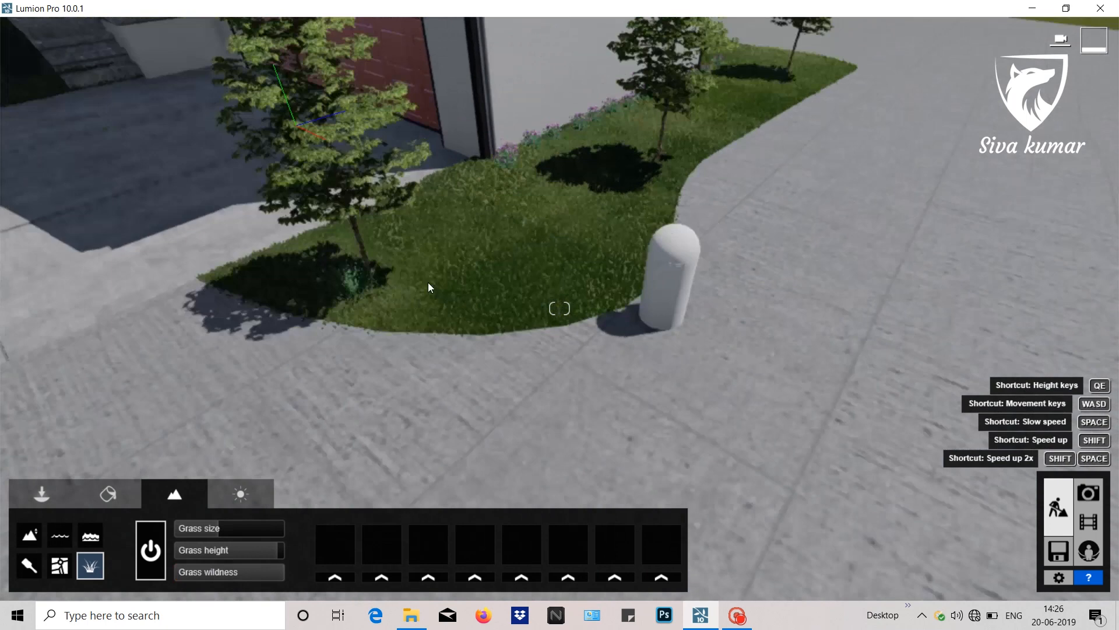
pyautogui.scroll(6, 430, 287)
pyautogui.scroll(-6, 560, 308)
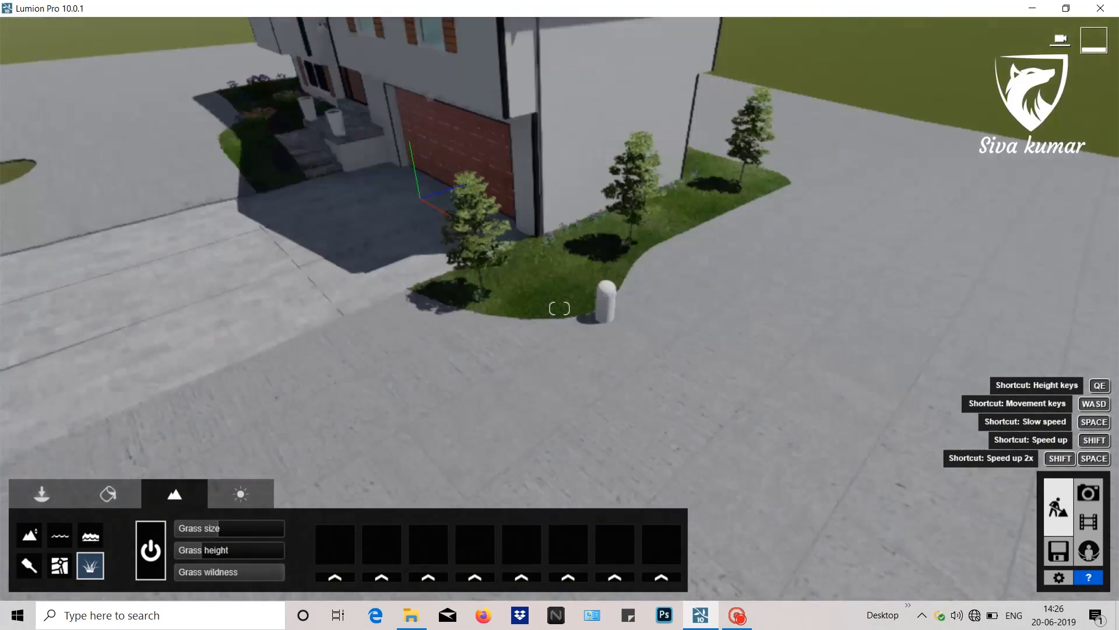
# Select the house model together with all placed plants and lower them vertically toward the terrain.
pyautogui.moveTo(560, 309); pyautogui.dragTo(816, 233, button='right')
pyautogui.scroll(3, 560, 308)
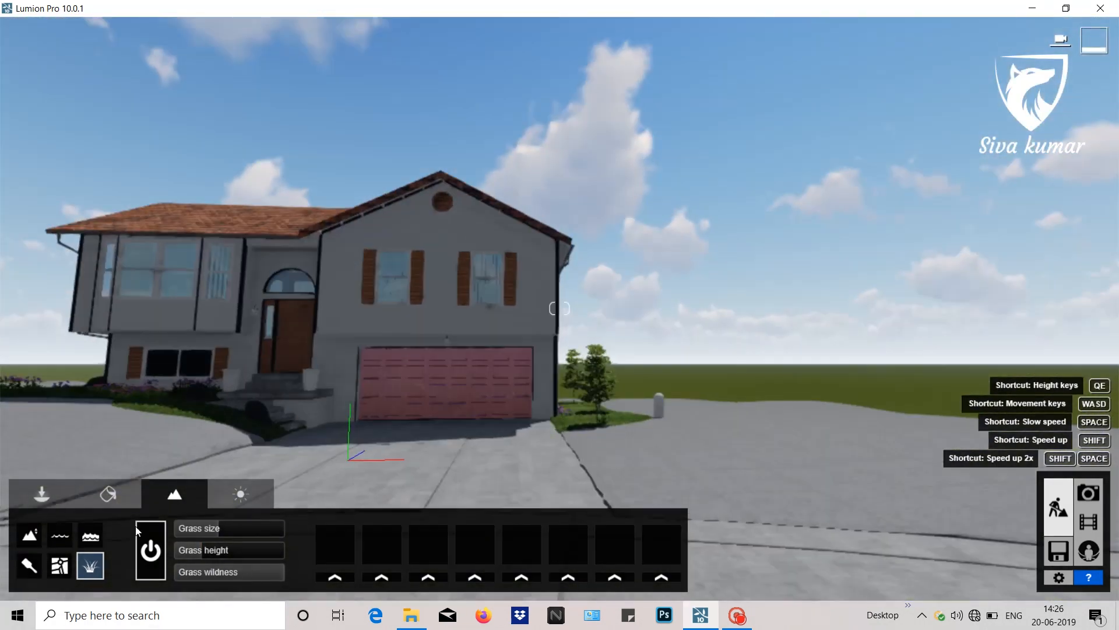
pyautogui.click(41, 495)
pyautogui.click(254, 550)
pyautogui.moveTo(382, 492); pyautogui.dragTo(382, 536, button='right')
pyautogui.scroll(-3, 383, 492)
pyautogui.scroll(-5, 383, 493)
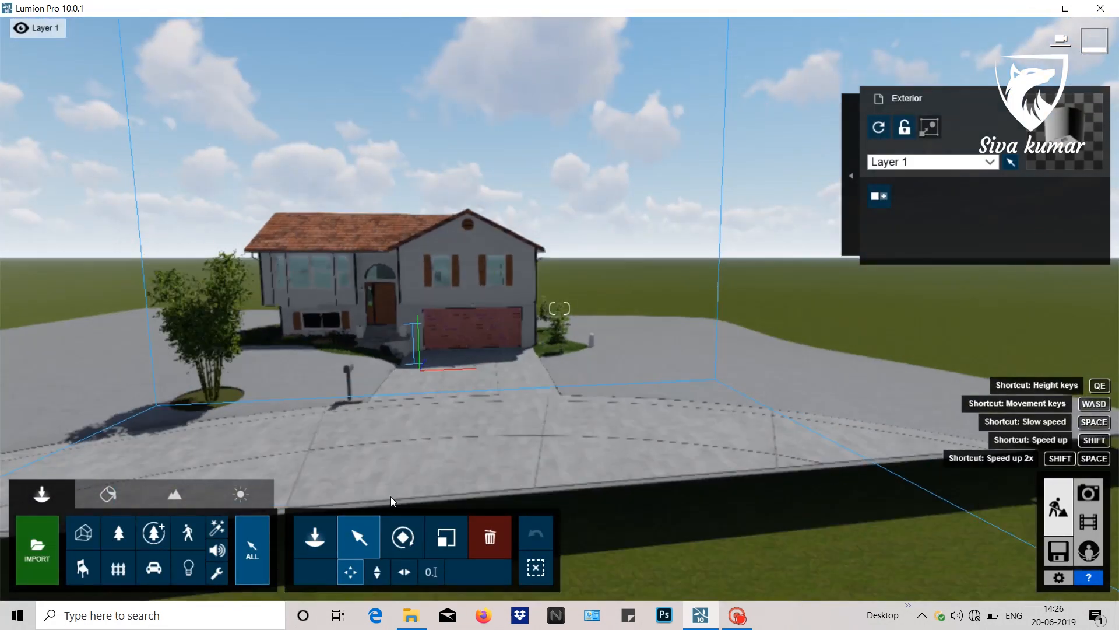
pyautogui.keyDown('ctrl'); pyautogui.moveTo(782, 171); pyautogui.dragTo(80, 446); pyautogui.keyUp('ctrl')
pyautogui.scroll(5, 530, 363)
pyautogui.moveTo(530, 362); pyautogui.dragTo(588, 357, button='right')
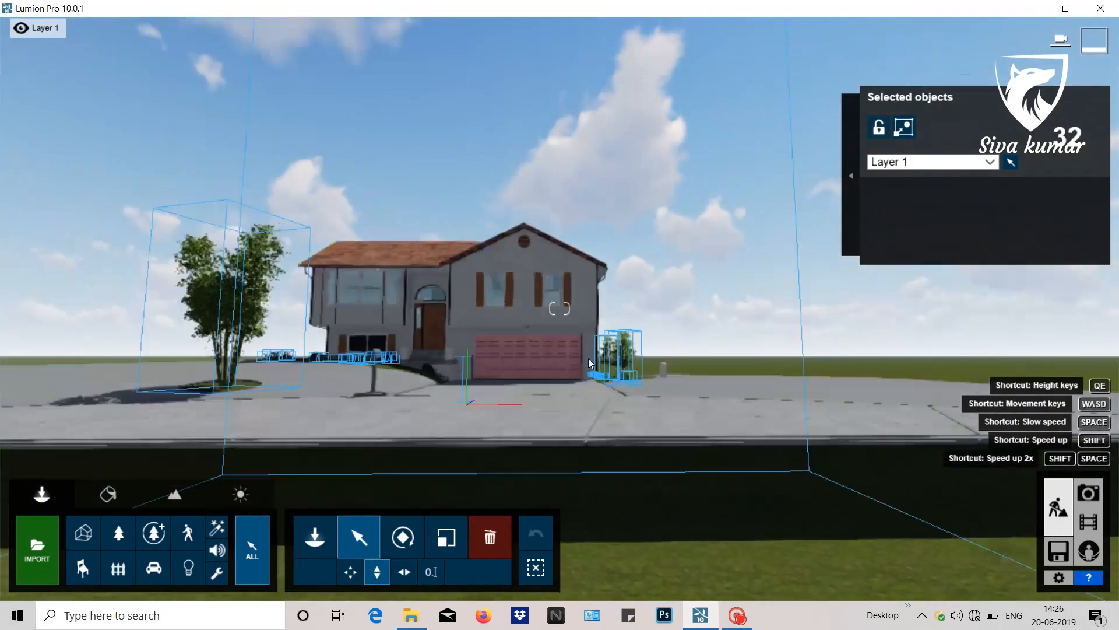
pyautogui.moveTo(590, 349); pyautogui.dragTo(616, 430)
# Give the gable surface under the roof a Standard material with a light grey colorization.
pyautogui.scroll(5, 617, 430)
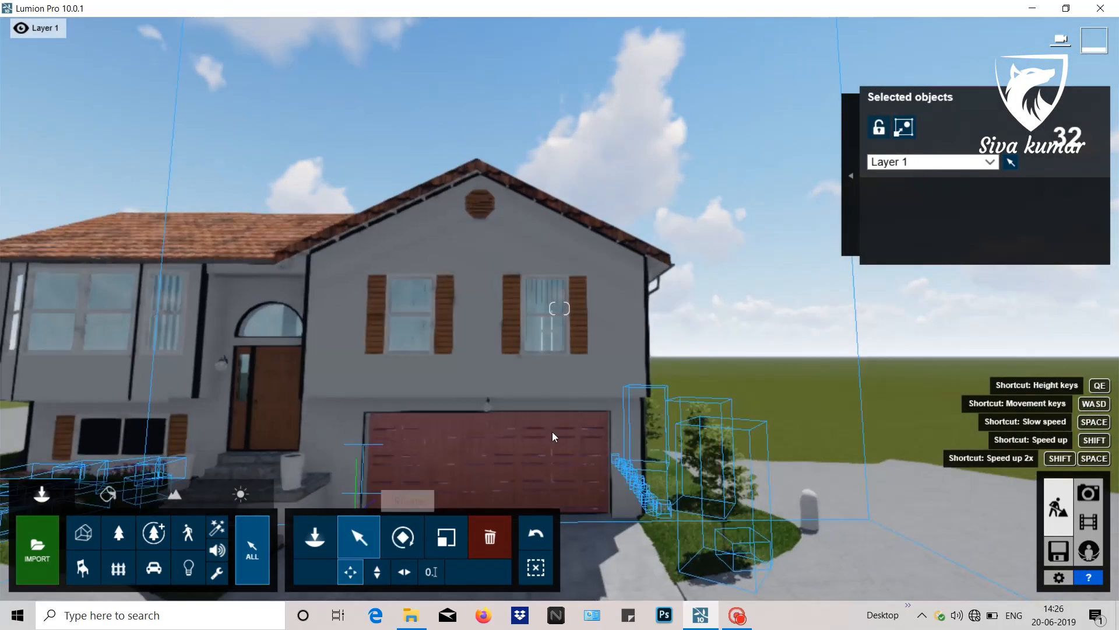
pyautogui.click(551, 432)
pyautogui.moveTo(552, 431); pyautogui.dragTo(387, 174, button='right')
pyautogui.click(108, 494)
pyautogui.click(211, 281)
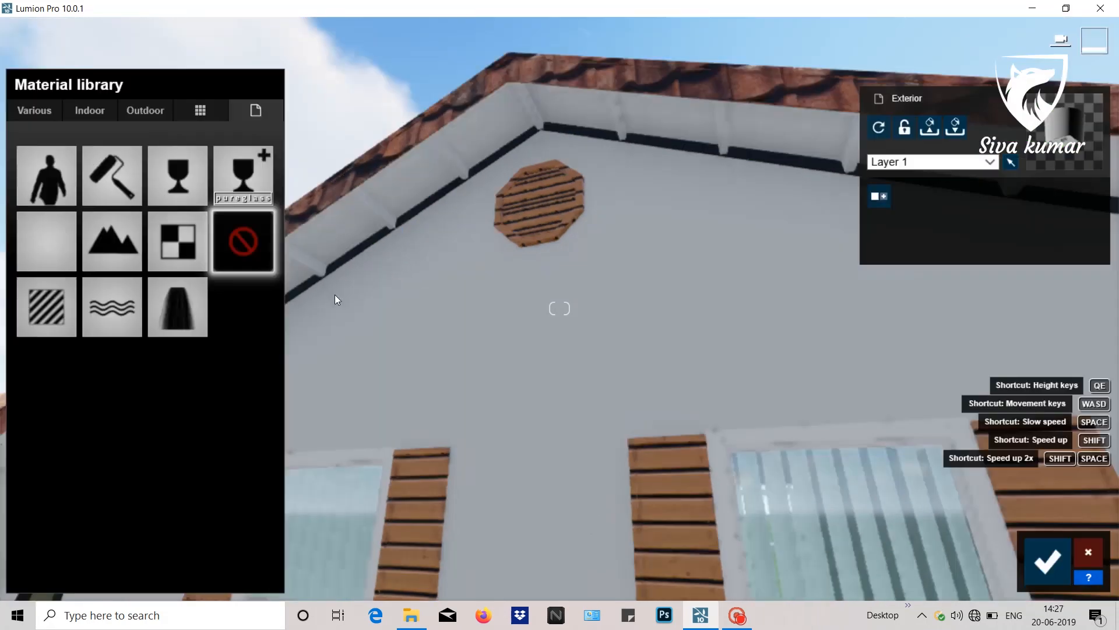
pyautogui.click(34, 307)
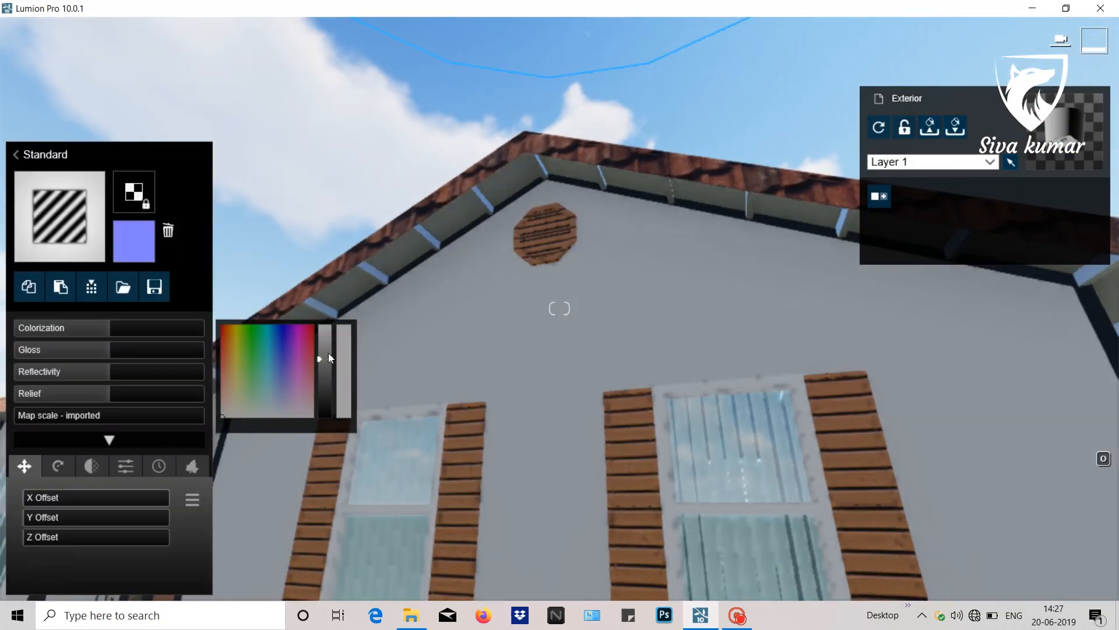
# Try outdoor metal materials on the garage door, including Polii Rust Plain 029 2k.
pyautogui.scroll(-5, 560, 299)
pyautogui.moveTo(578, 287)
pyautogui.mouseDown(button='right')
pyautogui.moveTo(559, 299)
pyautogui.moveTo(553, 289)
pyautogui.mouseUp(button='right')
pyautogui.scroll(5, 554, 289)
pyautogui.click(577, 258)
pyautogui.click(16, 154)
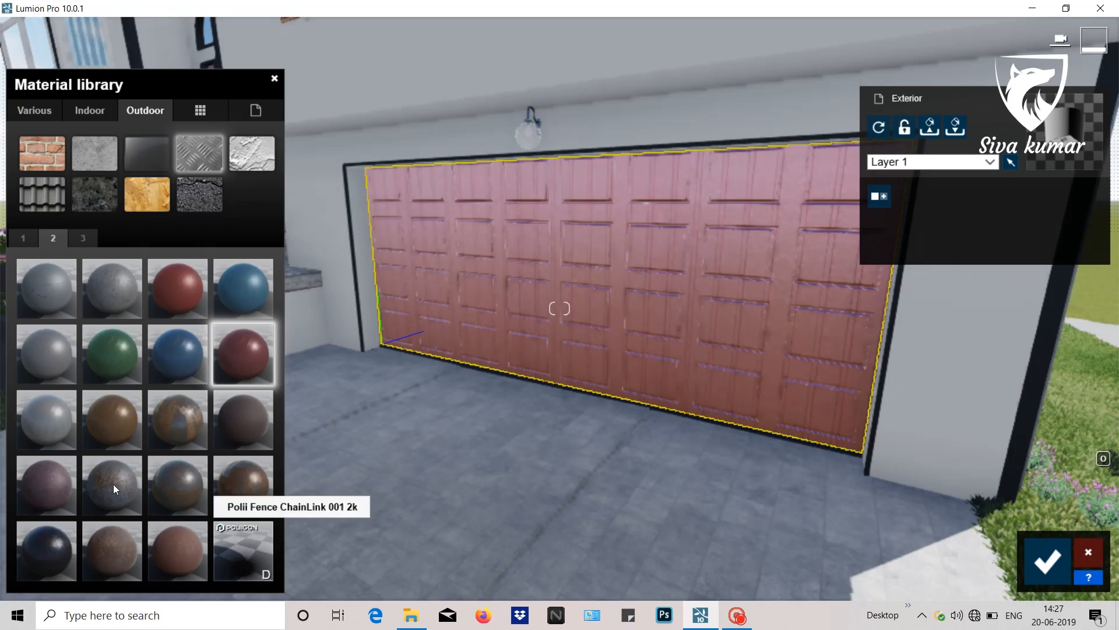
pyautogui.click(51, 486)
pyautogui.scroll(4, 489, 358)
pyautogui.click(84, 239)
pyautogui.click(178, 487)
pyautogui.click(559, 335)
pyautogui.moveTo(578, 338); pyautogui.dragTo(552, 338, button='right')
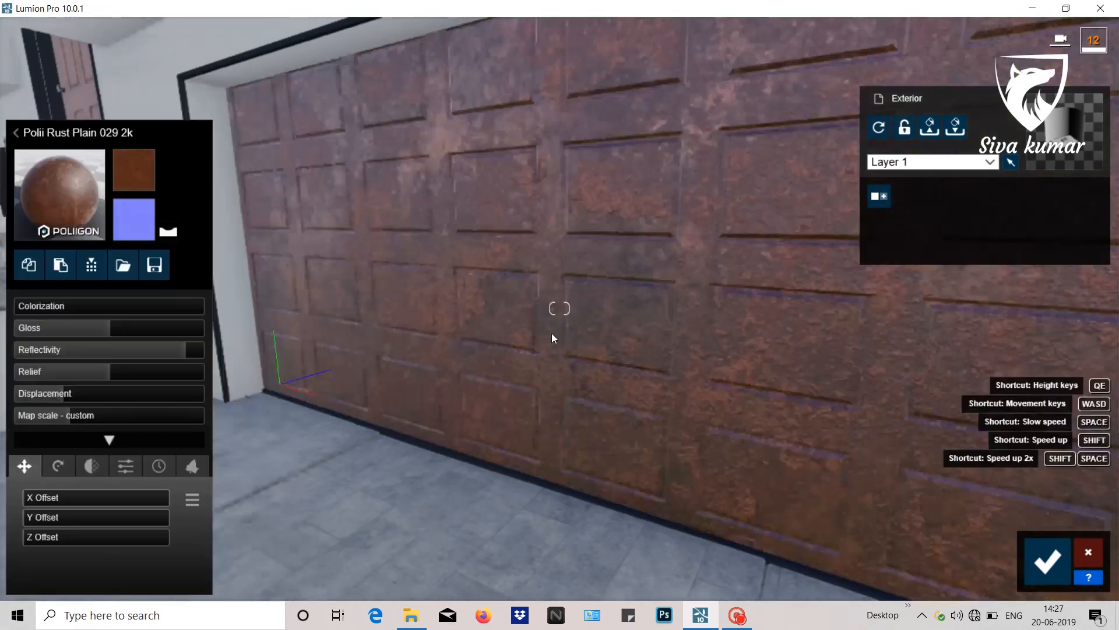
# Try Metal Painted 007 1024 on the garage door with a reduced map scale.
pyautogui.click(51, 206)
pyautogui.click(50, 300)
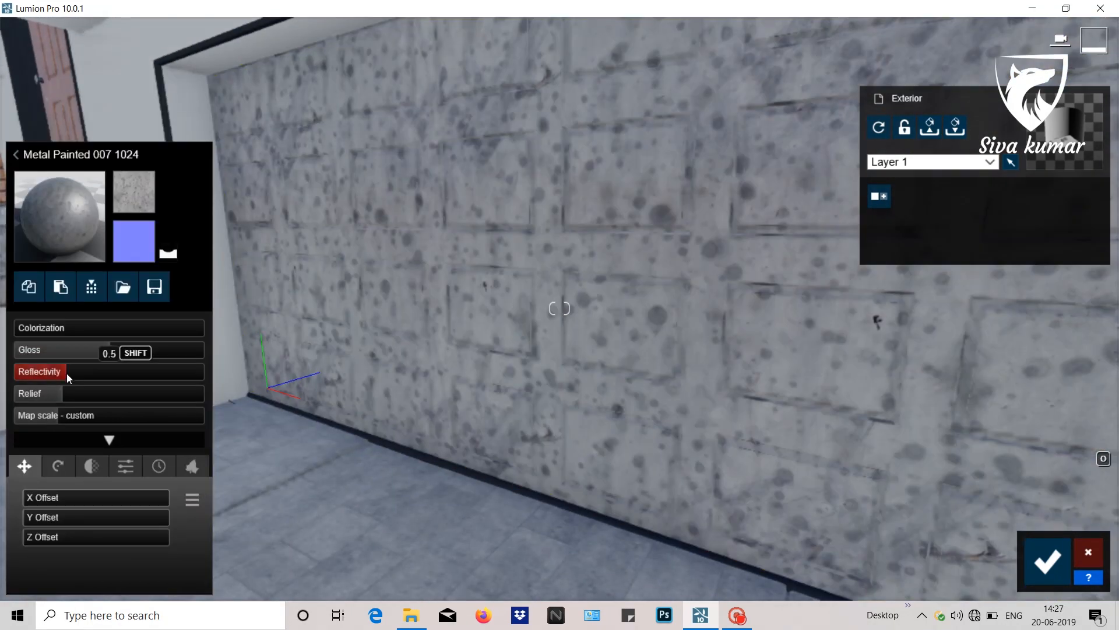
pyautogui.moveTo(69, 415); pyautogui.dragTo(13, 416)
# Apply Metal Painted 002b 1024 to the garage door with colorization 0.6 and a darkened grey tint.
pyautogui.click(53, 218)
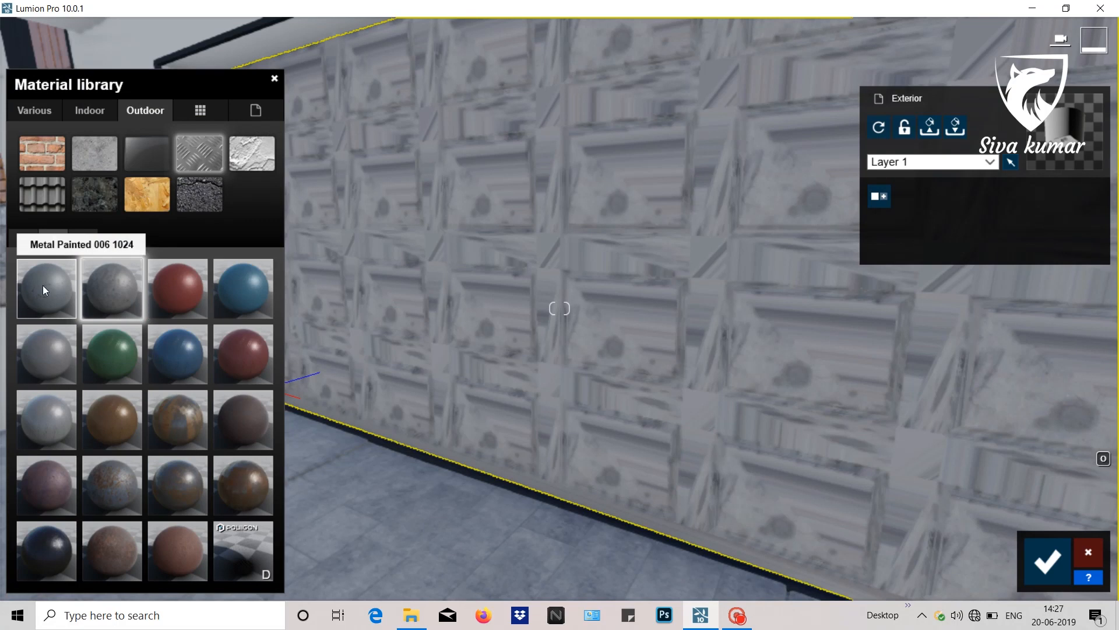
pyautogui.click(24, 237)
pyautogui.click(172, 372)
pyautogui.click(36, 371)
pyautogui.click(120, 328)
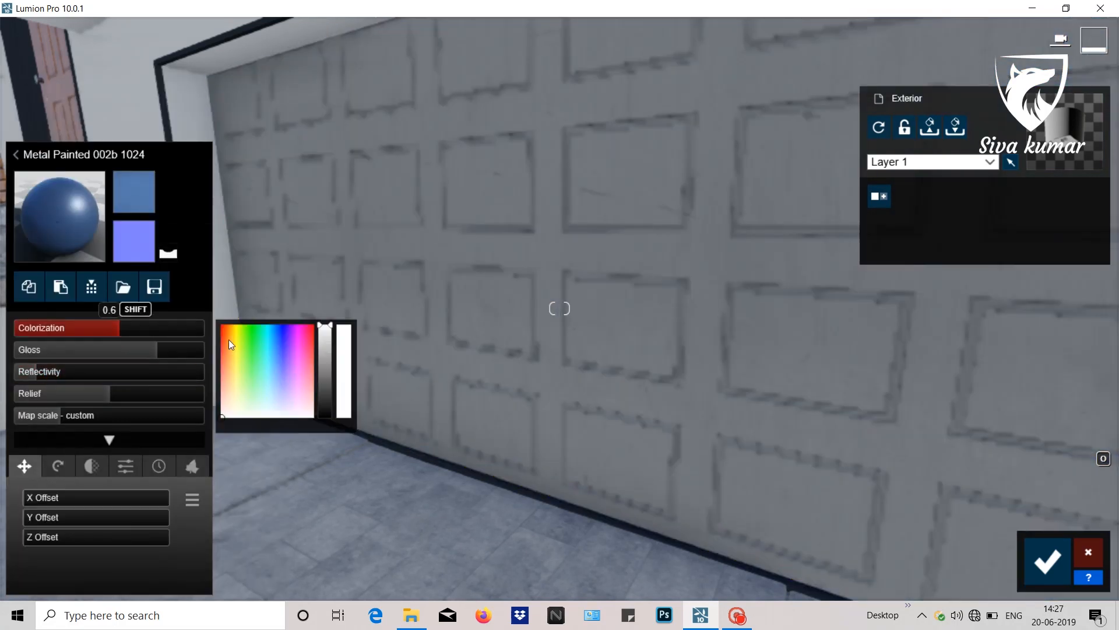
pyautogui.moveTo(325, 325); pyautogui.dragTo(324, 353)
pyautogui.scroll(-5, 557, 328)
pyautogui.scroll(2, 558, 329)
# Lower the garage door material's gloss, raise its reflectivity, set the relief to 2.0 and save the changes.
pyautogui.moveTo(156, 350); pyautogui.dragTo(63, 352)
pyautogui.moveTo(68, 371); pyautogui.dragTo(142, 372)
pyautogui.scroll(6, 452, 317)
pyautogui.click(158, 395)
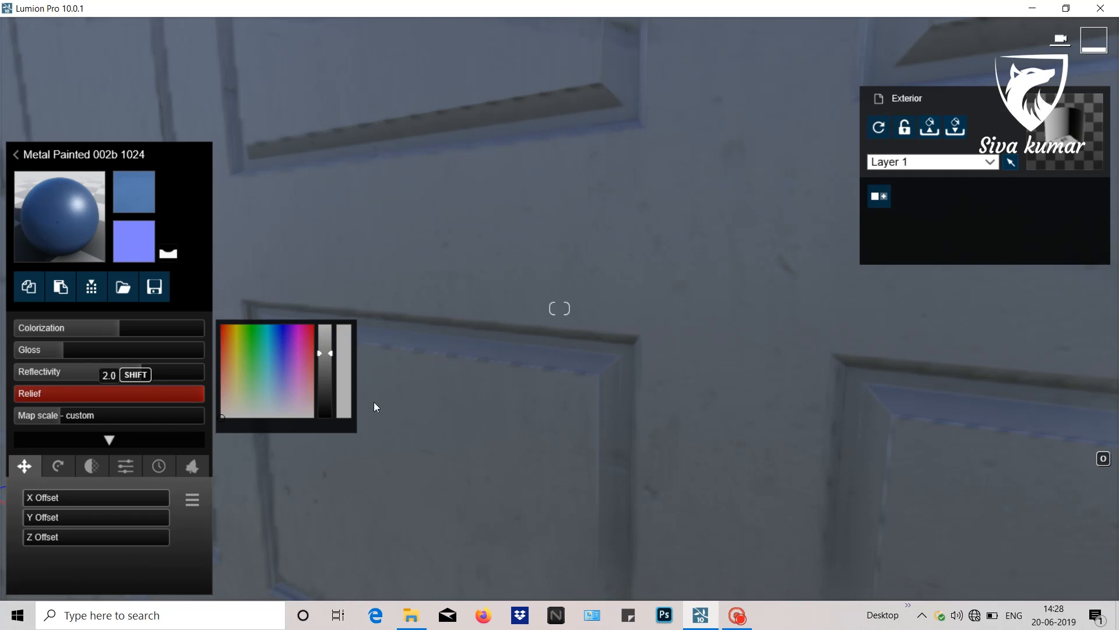
pyautogui.scroll(-6, 376, 407)
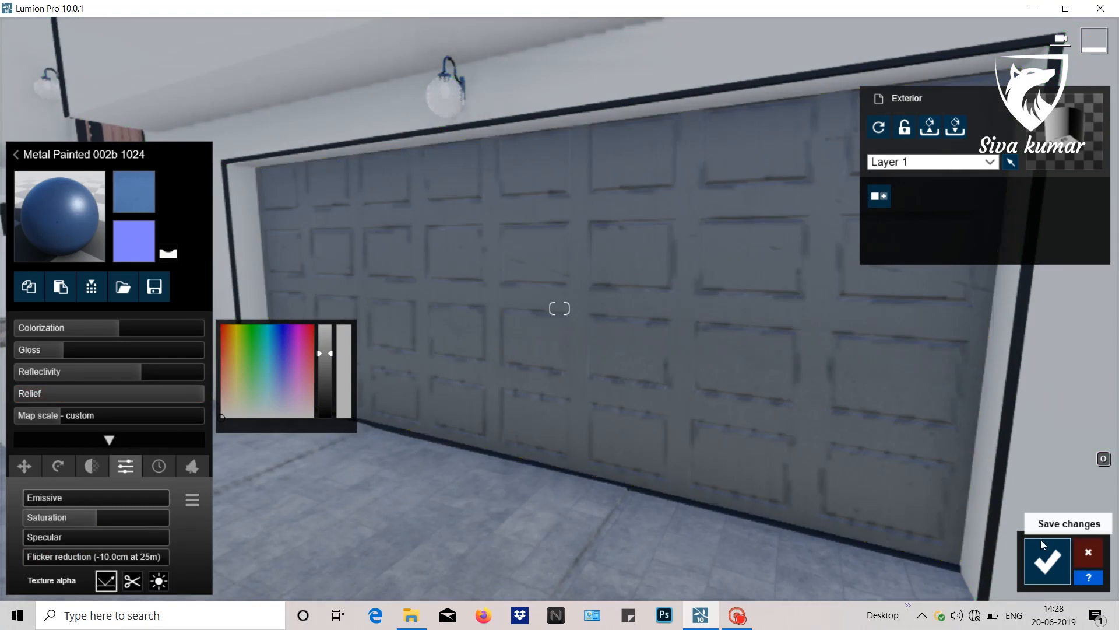
pyautogui.click(1043, 545)
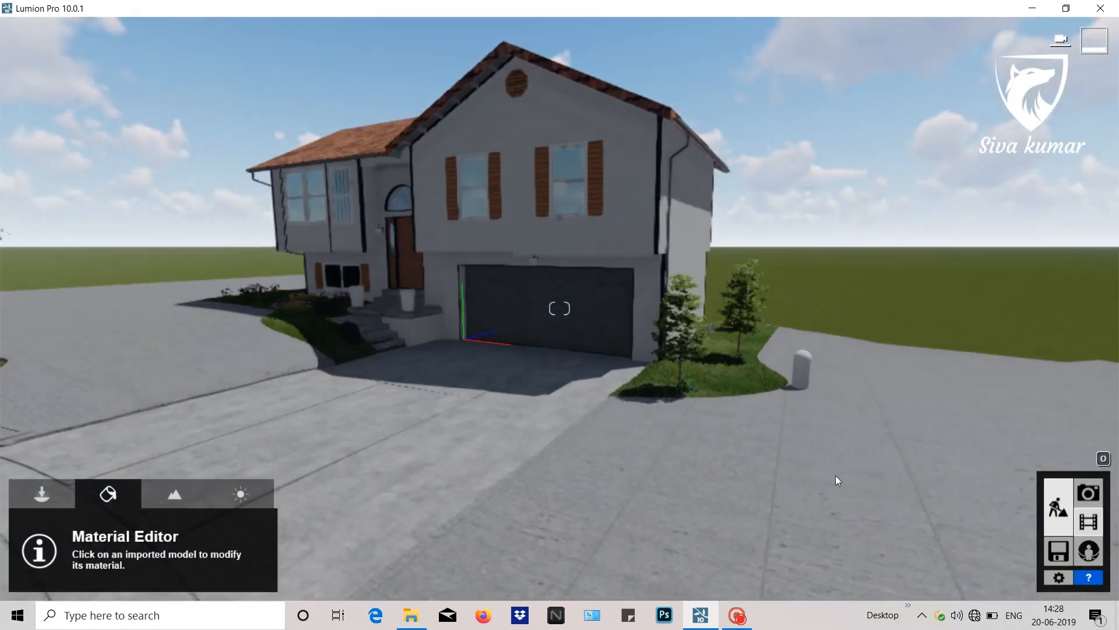
# Start recording a new movie clip, slightly increase the focal length and capture the first keyframe facing the garage corner of the house.
pyautogui.click(1090, 511)
pyautogui.click(157, 324)
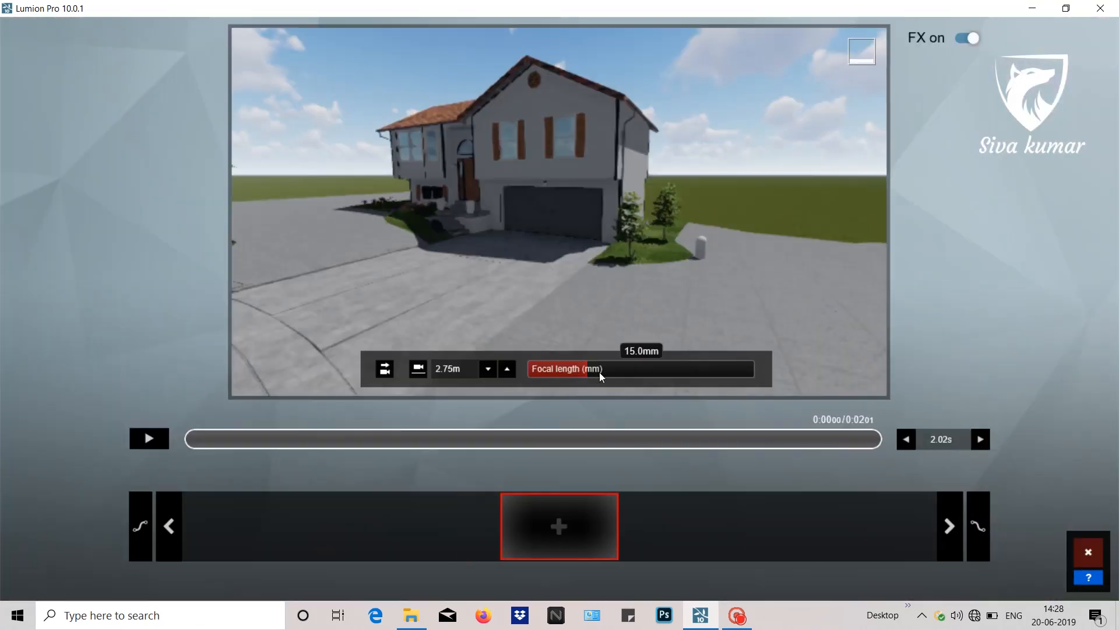
pyautogui.moveTo(599, 372)
pyautogui.mouseDown()
pyautogui.moveTo(633, 365)
pyautogui.moveTo(610, 364)
pyautogui.mouseUp()
pyautogui.moveTo(503, 262); pyautogui.dragTo(449, 224, button='right')
pyautogui.scroll(-2, 432, 326)
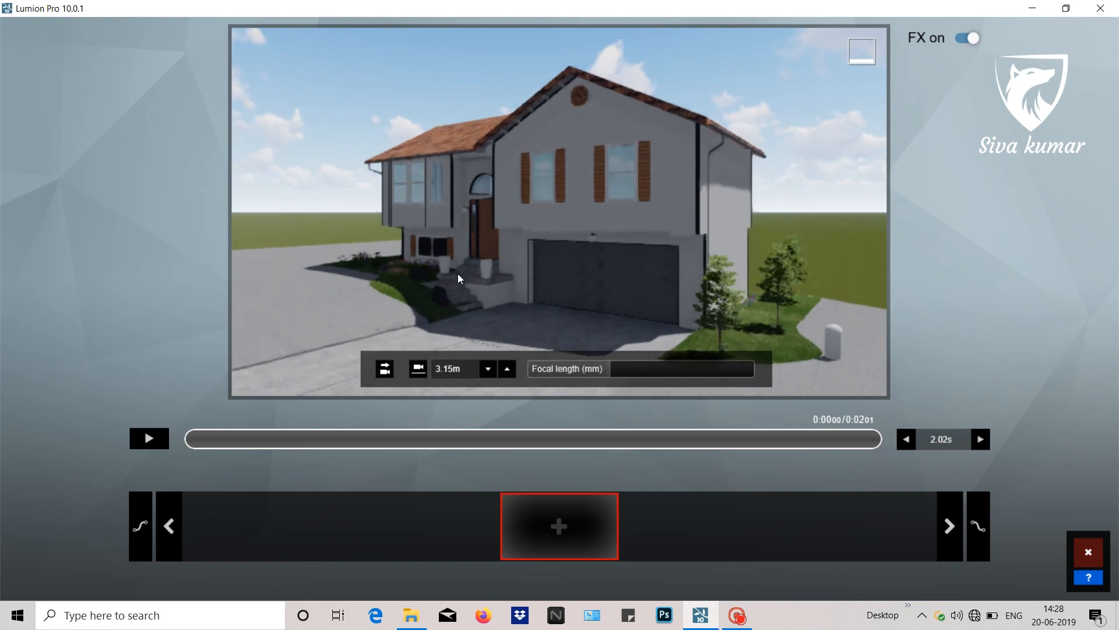
pyautogui.click(558, 526)
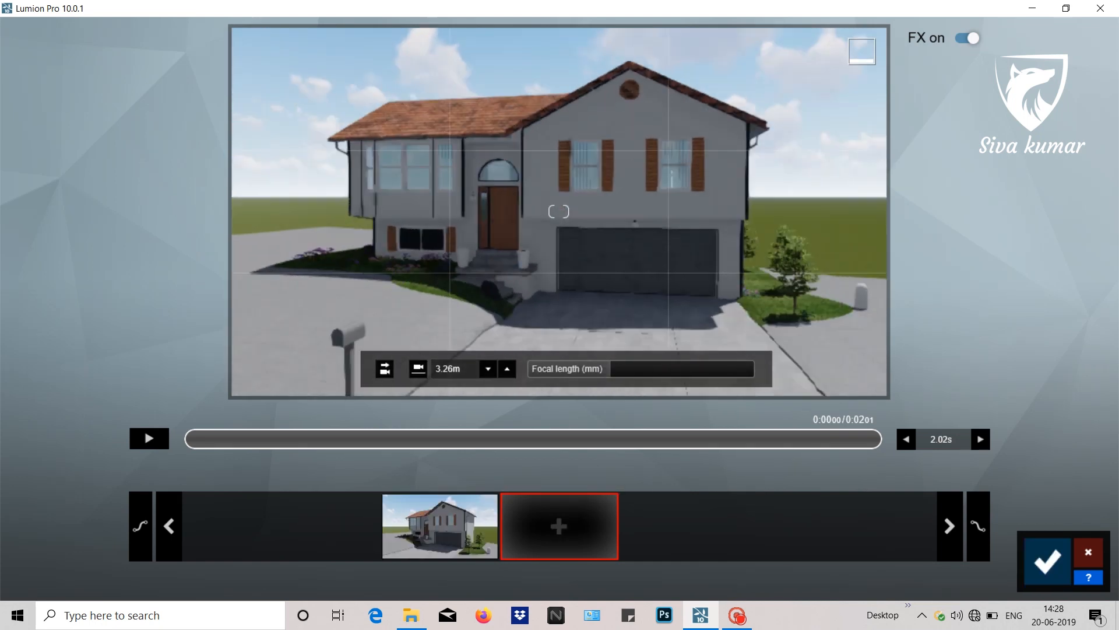
# Capture two more keyframes, one facing the house front and one of the opposite corner past the tree.
pyautogui.press('a')
pyautogui.click(558, 527)
pyautogui.press('a')
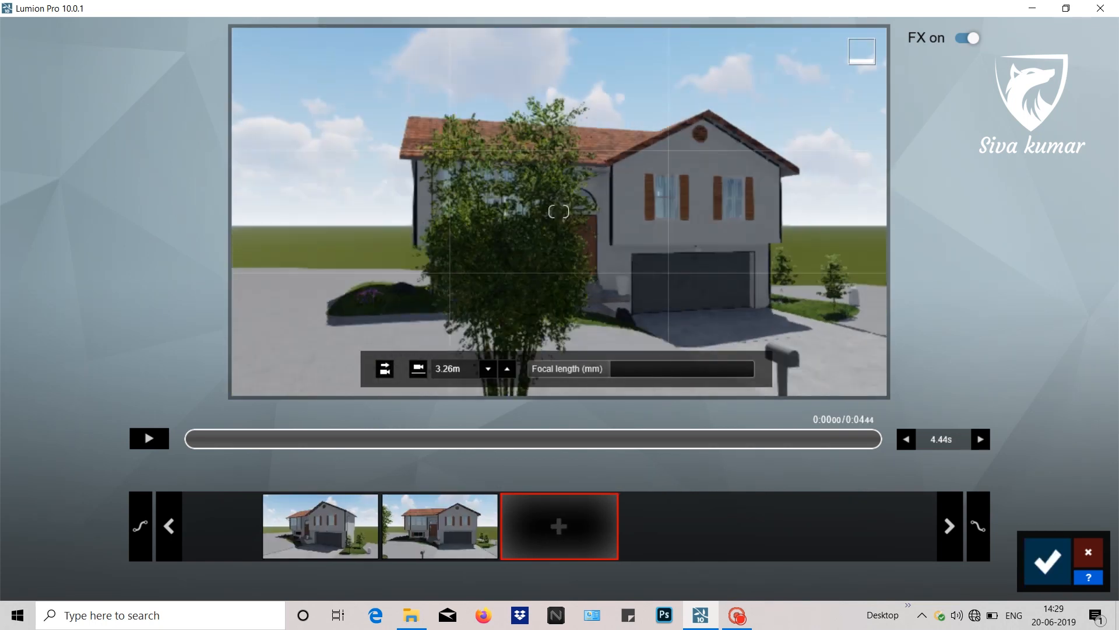
pyautogui.click(559, 526)
# Set the clip length to 6 seconds and preview the camera movement.
pyautogui.click(955, 445)
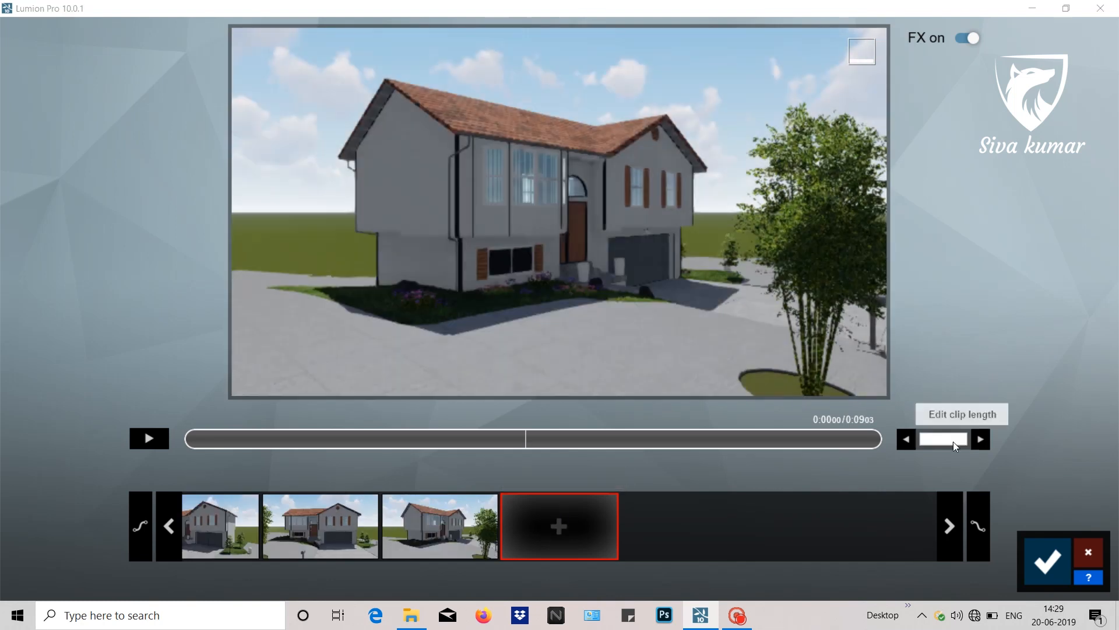
pyautogui.write('6')
pyautogui.press('Return')
pyautogui.click(160, 441)
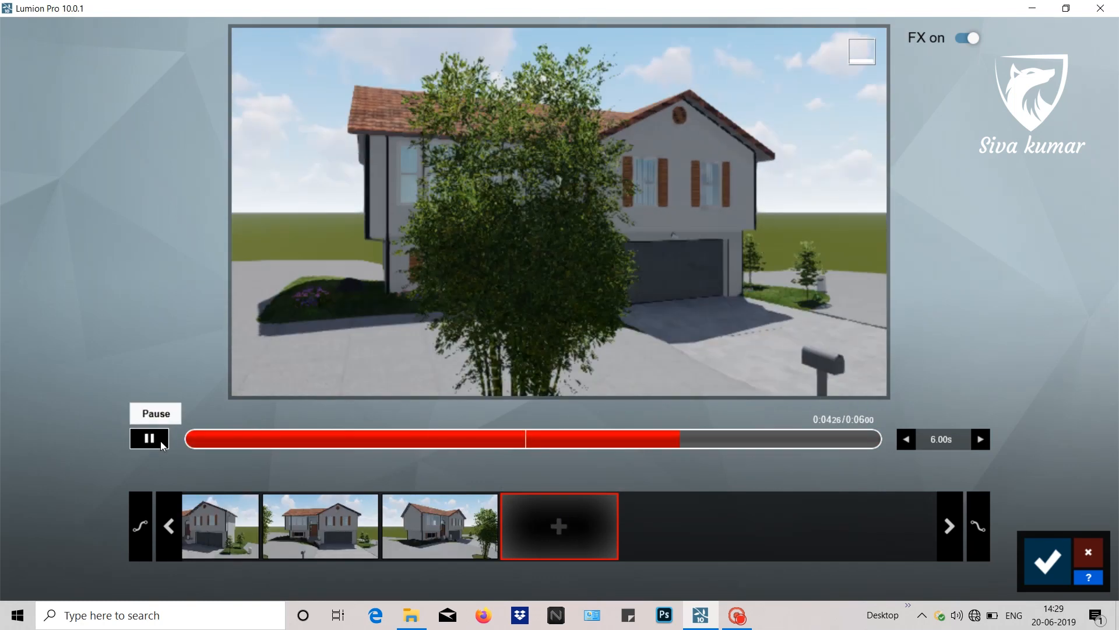
pyautogui.click(159, 440)
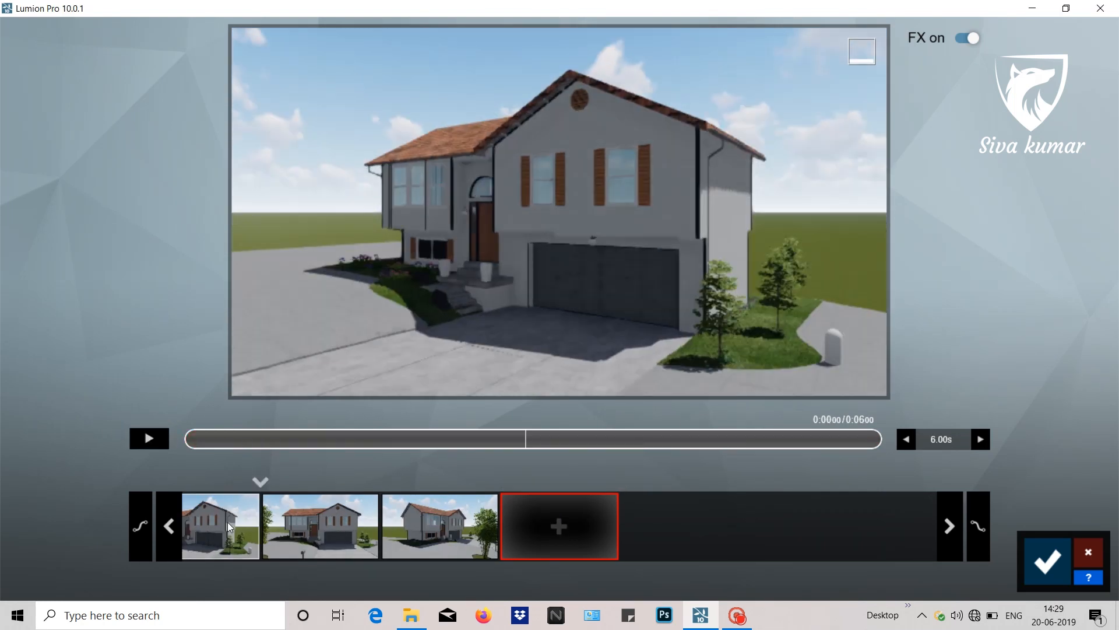
# Review the clip's keyframes, try an eye-level camera on the last view, replay the clip and accept the recording.
pyautogui.click(321, 527)
pyautogui.click(440, 526)
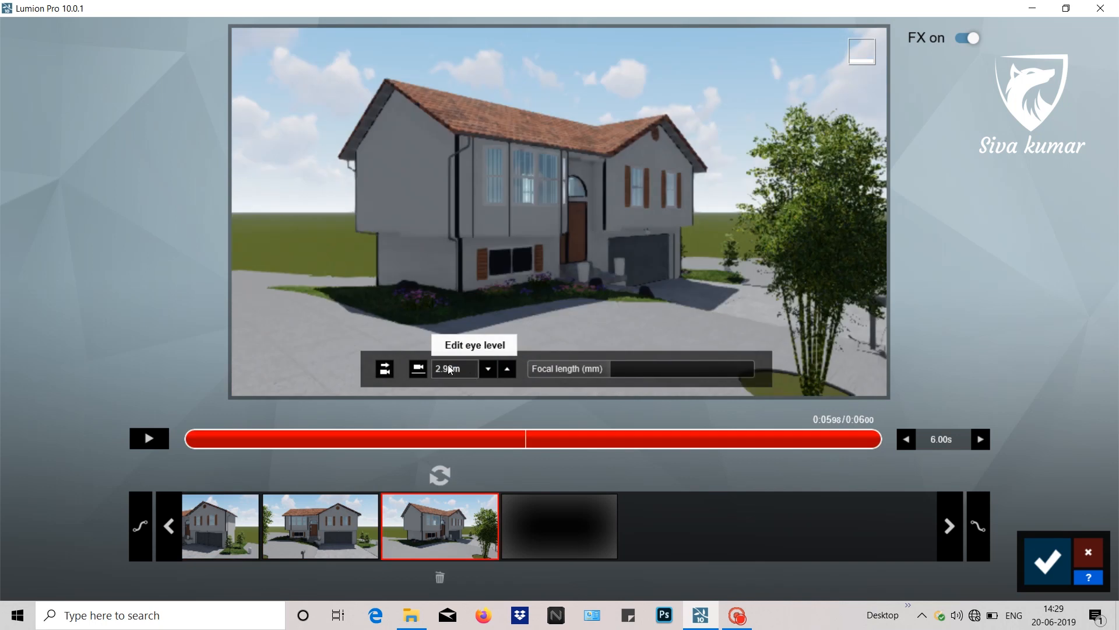
pyautogui.click(418, 368)
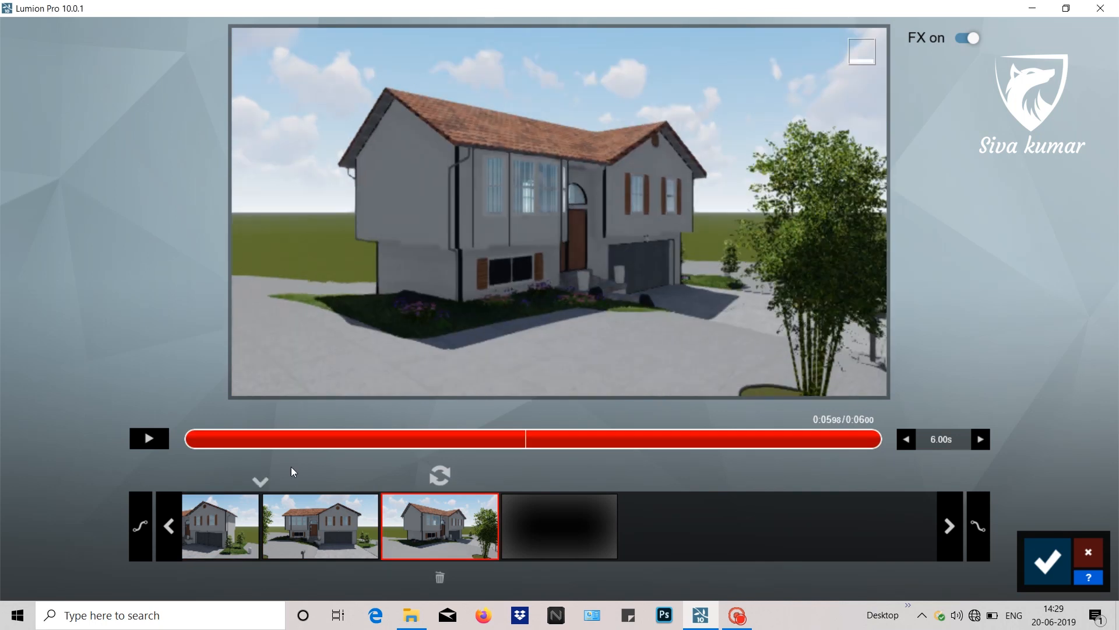
pyautogui.click(148, 441)
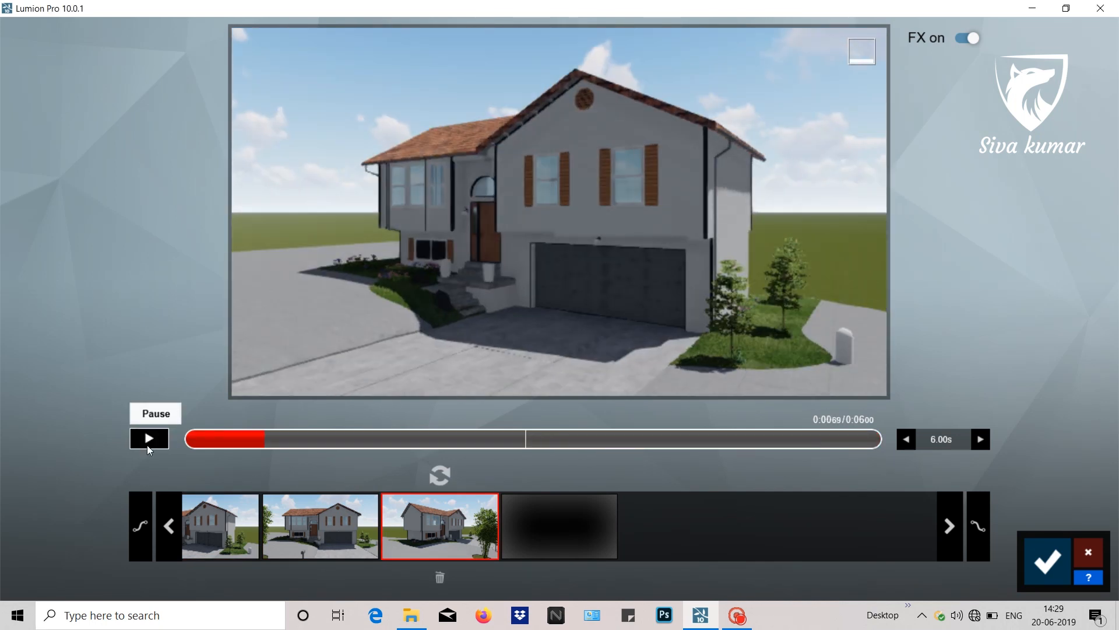
pyautogui.click(324, 530)
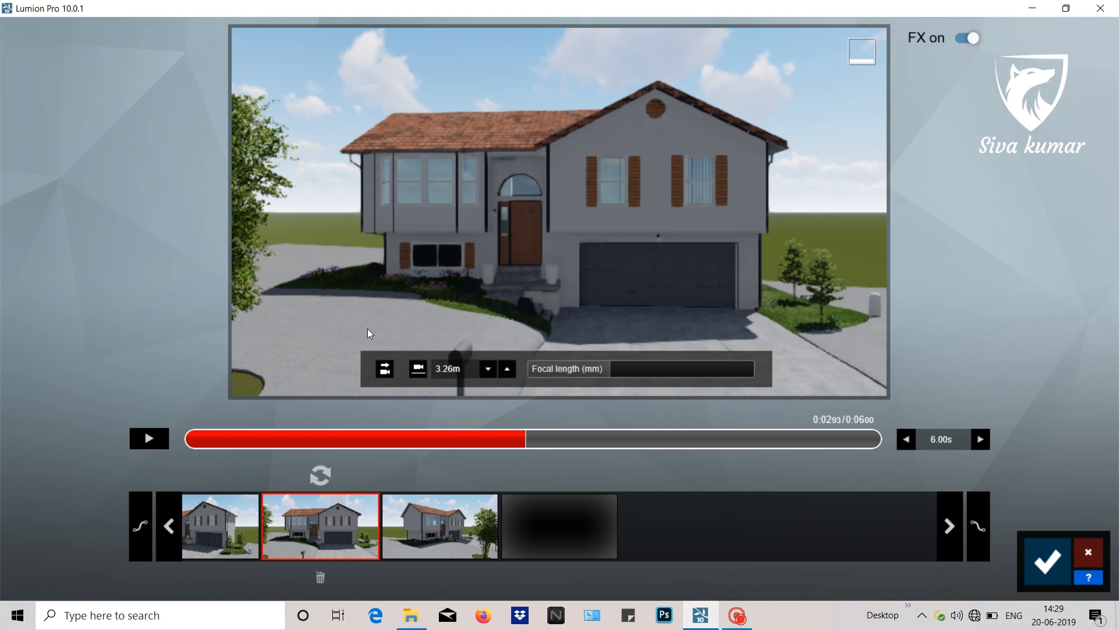
pyautogui.click(1048, 561)
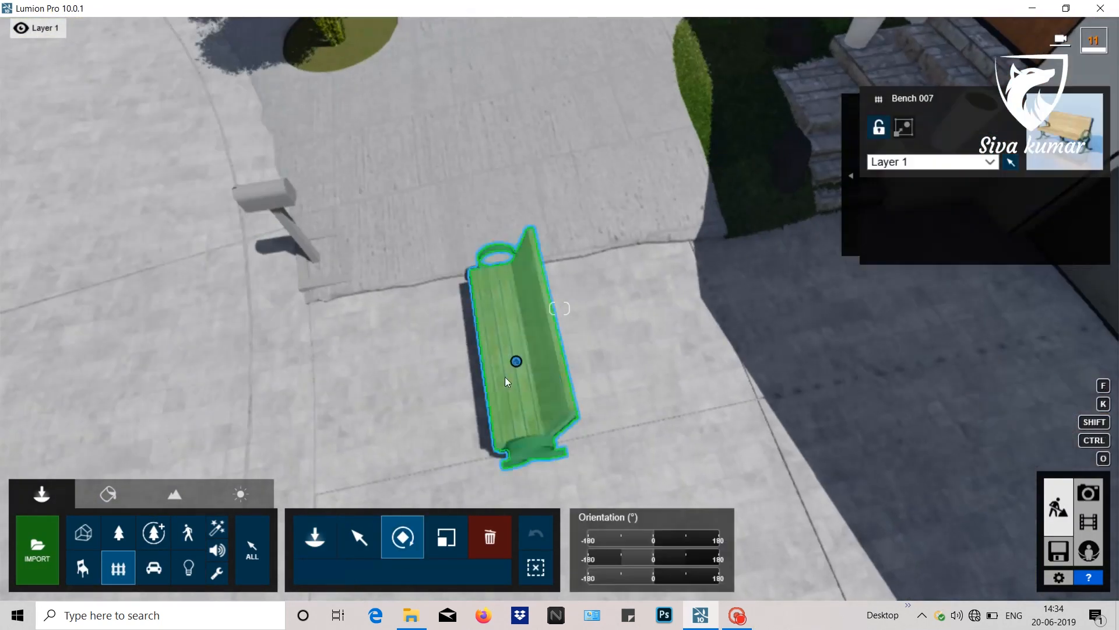
# Rotate Bench 007 beside the driveway so that its seat faces the road.
pyautogui.moveTo(506, 377); pyautogui.dragTo(521, 321)
pyautogui.click(364, 534)
pyautogui.scroll(3, 418, 348)
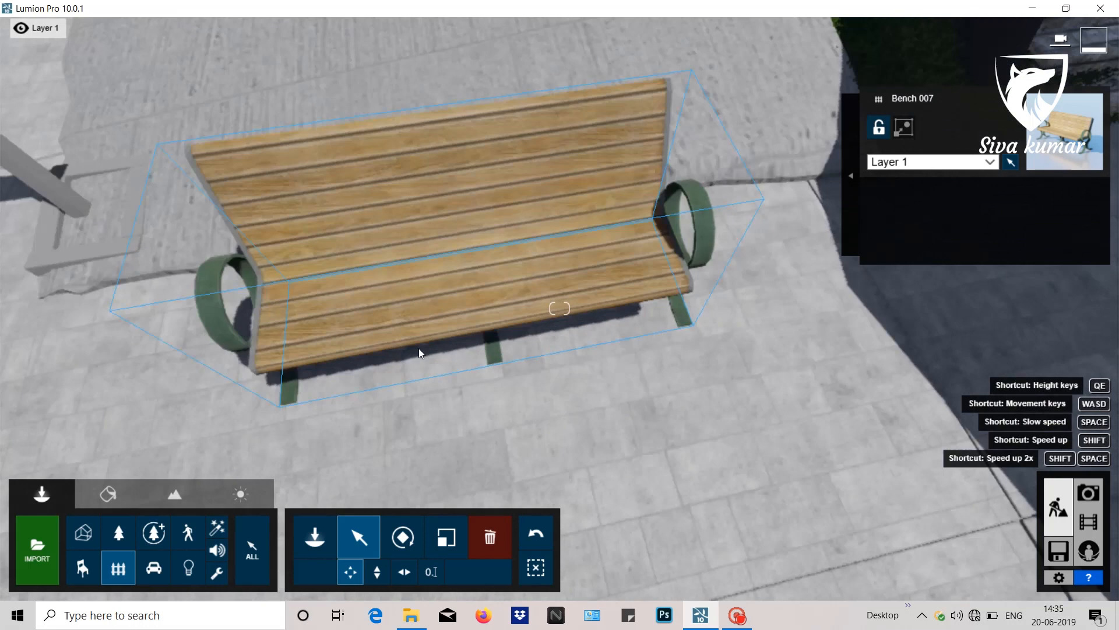
pyautogui.scroll(1, 418, 348)
pyautogui.click(108, 494)
pyautogui.click(42, 495)
pyautogui.scroll(-5, 548, 408)
pyautogui.moveTo(548, 408); pyautogui.dragTo(669, 424, button='right')
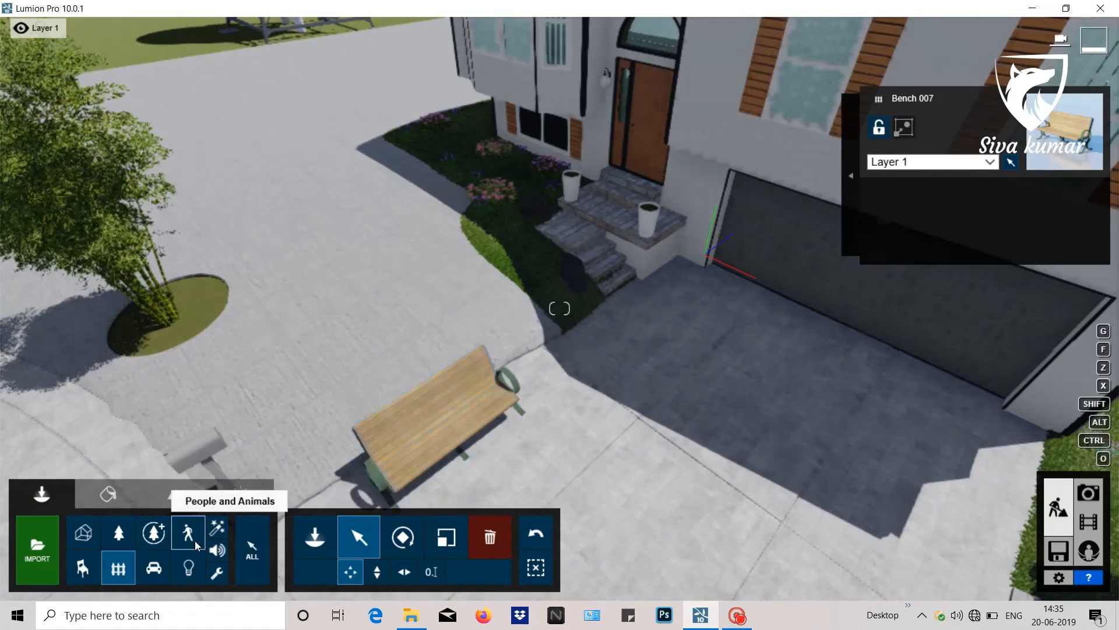
pyautogui.click(195, 541)
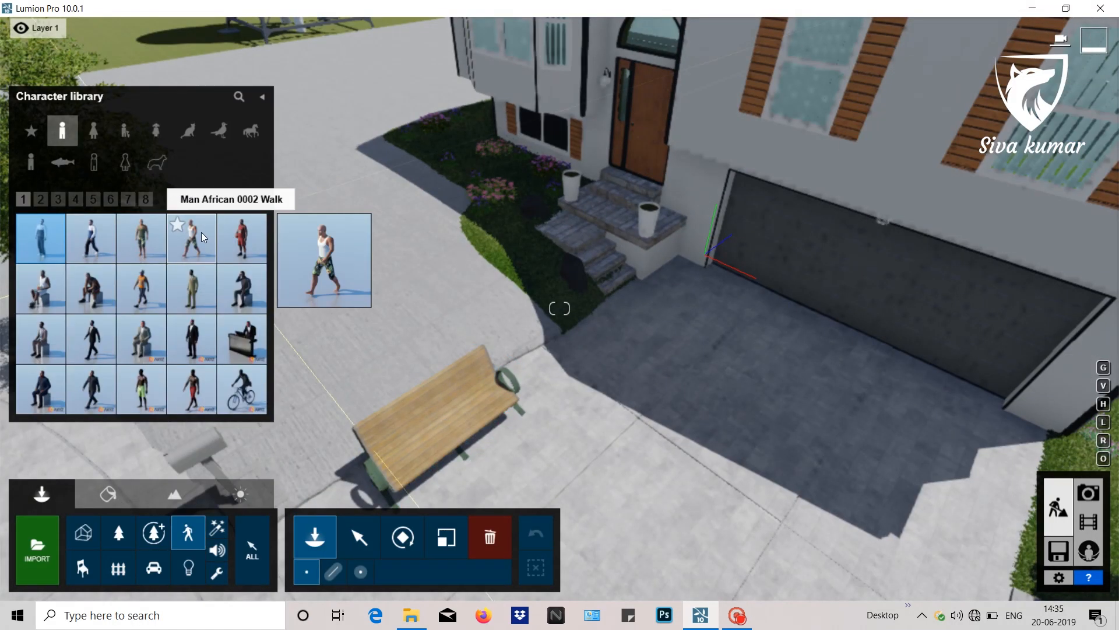
pyautogui.scroll(-6, 514, 320)
pyautogui.click(247, 383)
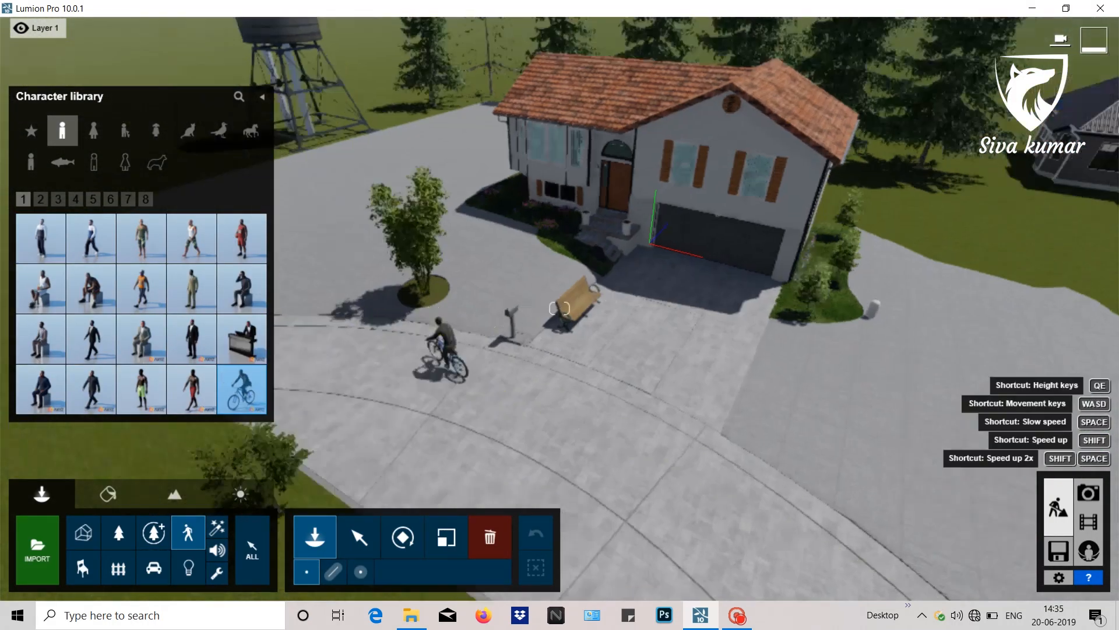
pyautogui.moveTo(445, 356); pyautogui.dragTo(852, 355, button='right')
pyautogui.scroll(4, 853, 354)
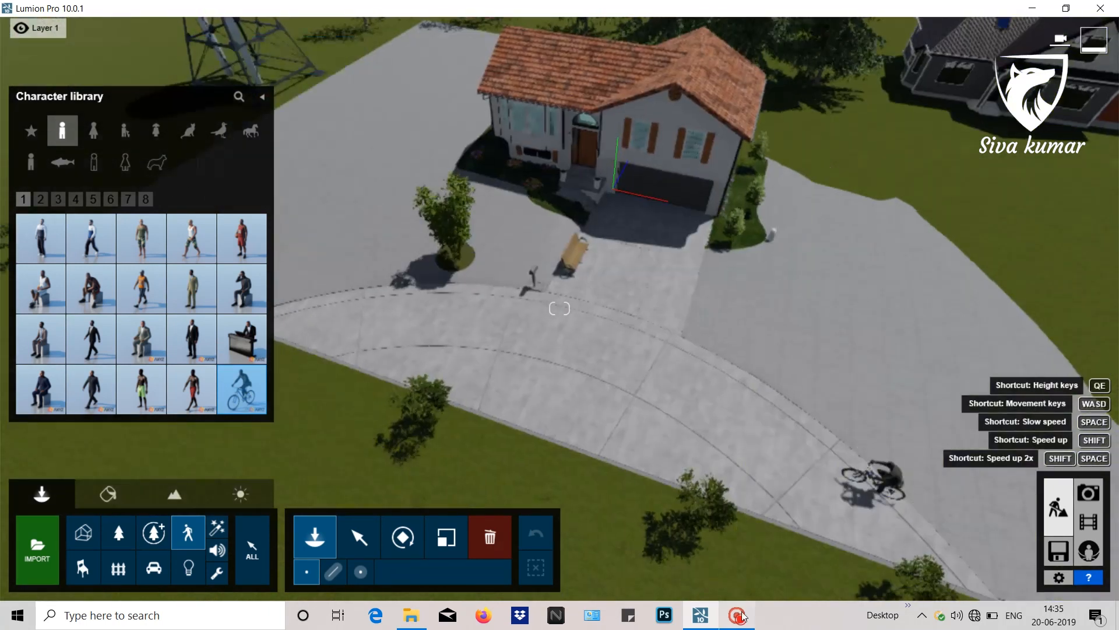
# Browse the SUV, van, bus, truck and emergency vehicle categories in the transport library.
pyautogui.click(154, 567)
pyautogui.click(125, 133)
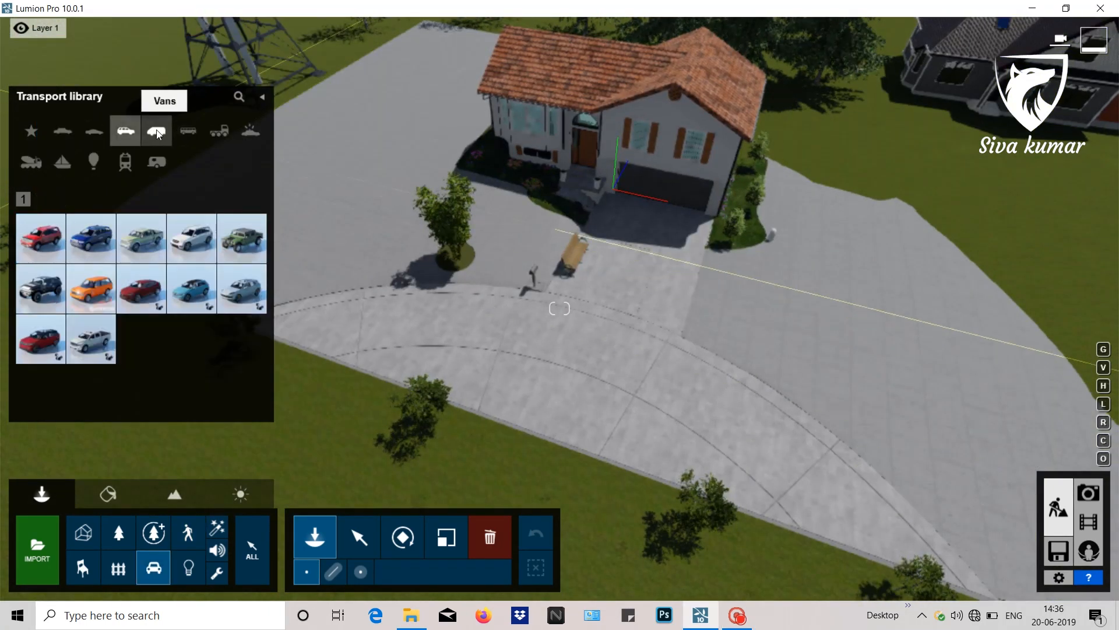
pyautogui.click(157, 131)
pyautogui.click(191, 134)
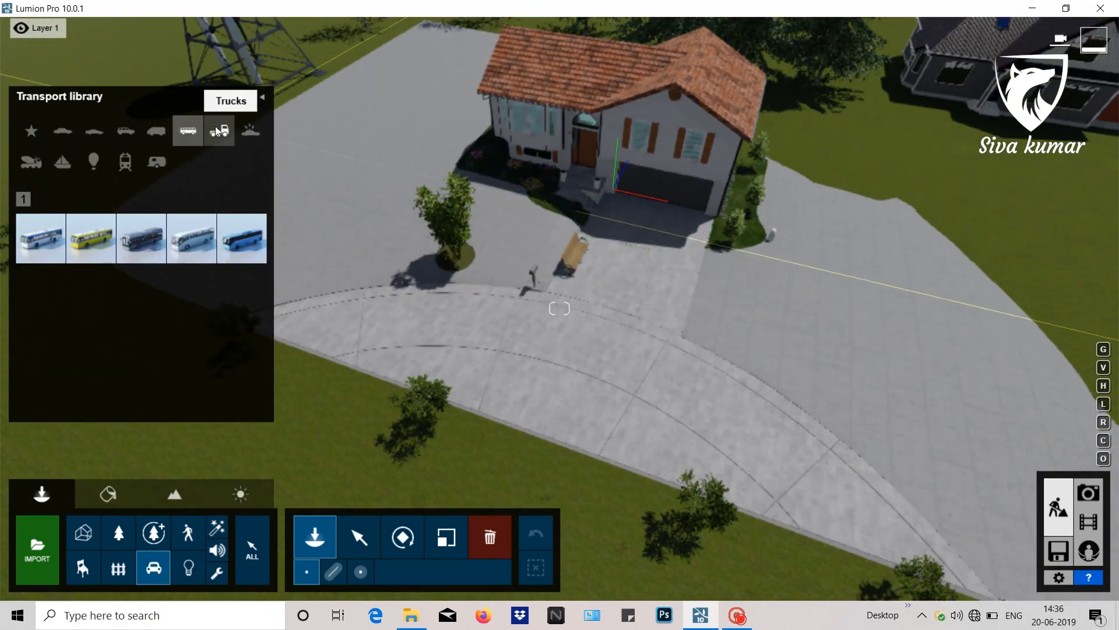
pyautogui.click(219, 131)
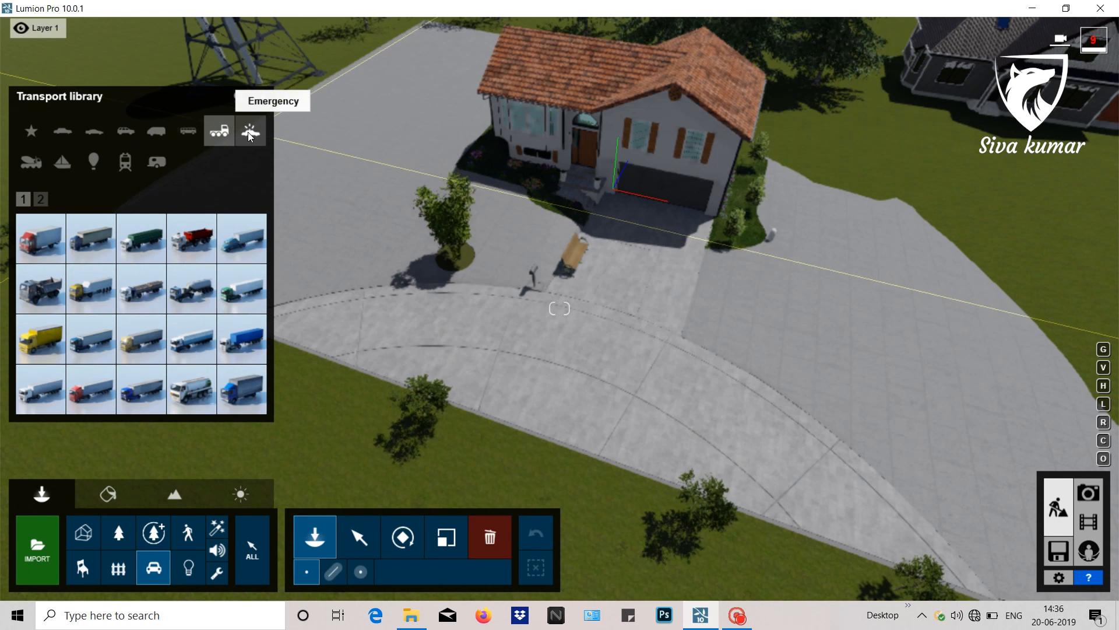
pyautogui.click(255, 130)
pyautogui.click(125, 131)
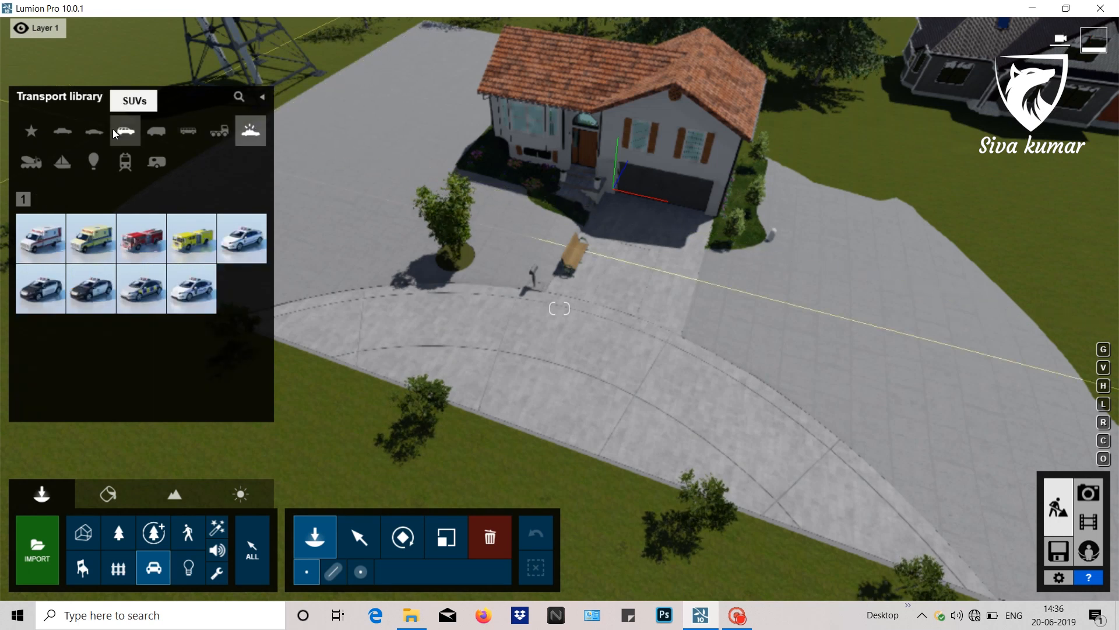
pyautogui.click(166, 133)
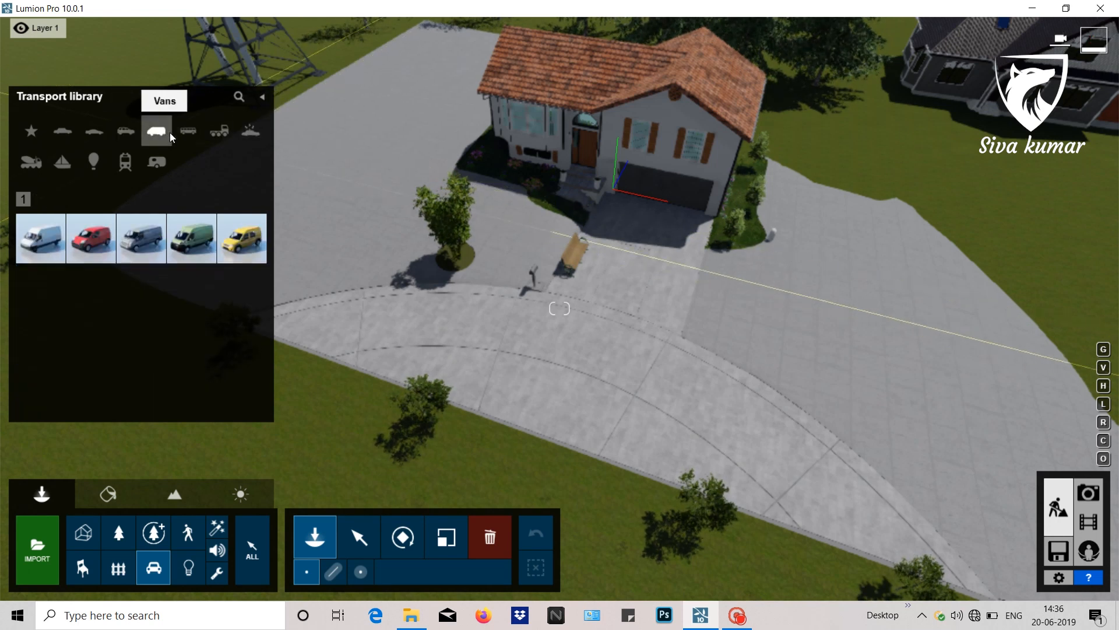
pyautogui.click(127, 136)
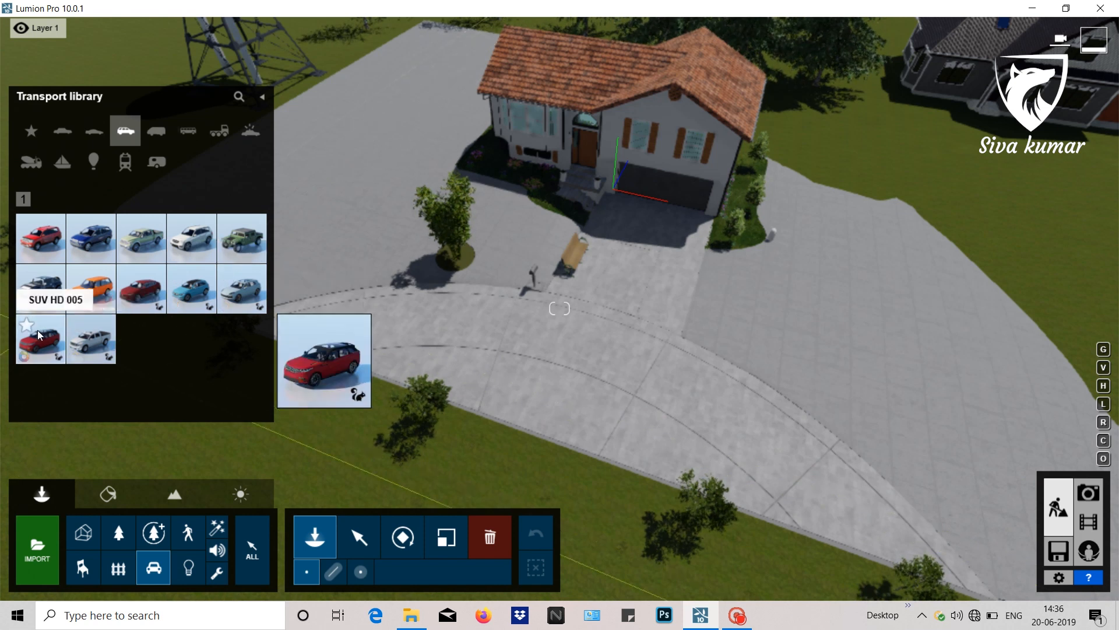
# Place SUV 002 on the driveway in front of the garage door and switch to the Select tool.
pyautogui.click(90, 242)
pyautogui.press('w')
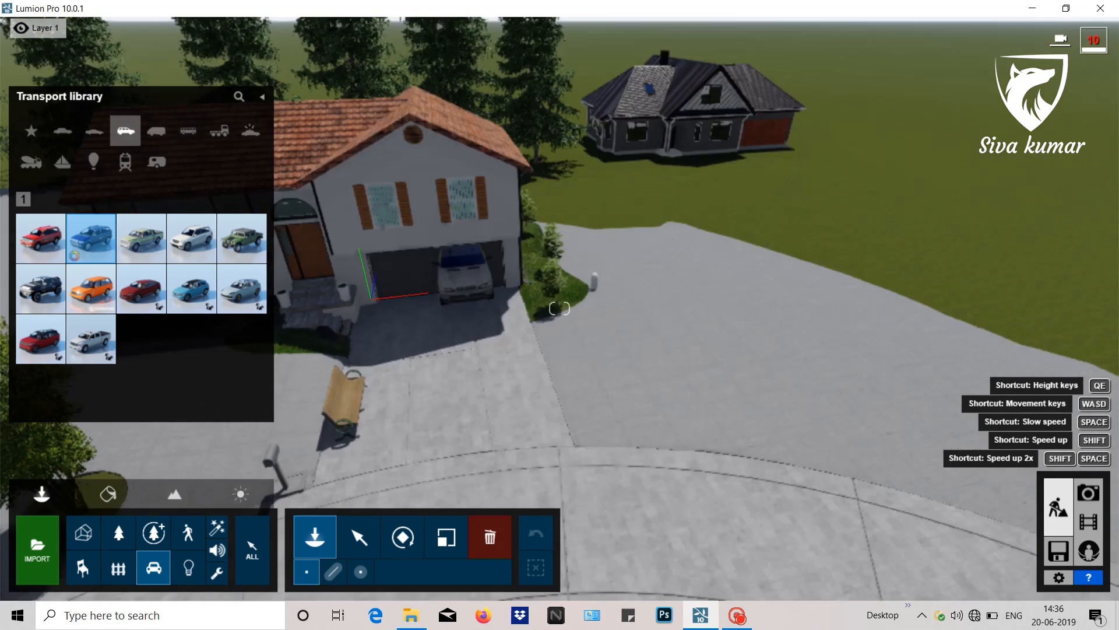
pyautogui.press('w')
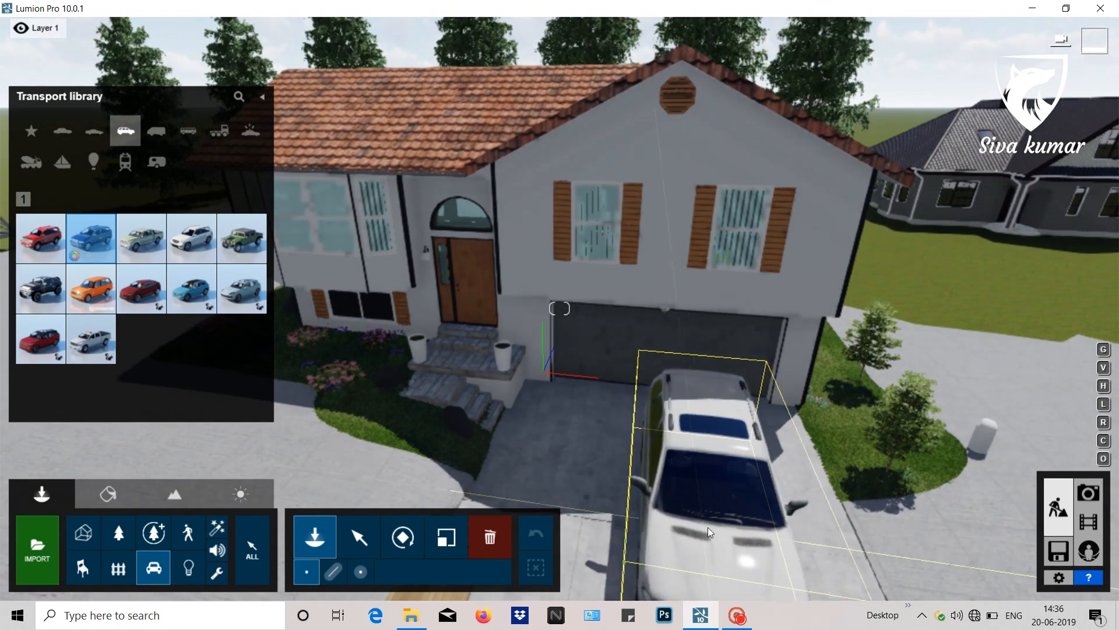
pyautogui.click(718, 522)
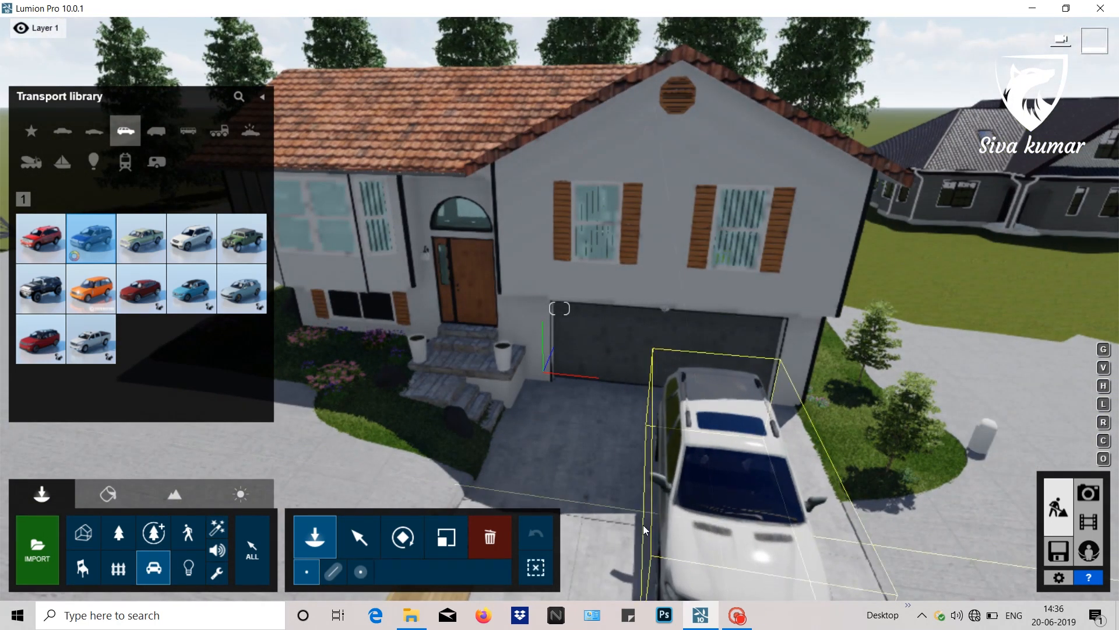
pyautogui.click(365, 535)
# Try blue, pale green and red body colours on the parked SUV.
pyautogui.moveTo(373, 525); pyautogui.dragTo(300, 450, button='right')
pyautogui.press('w')
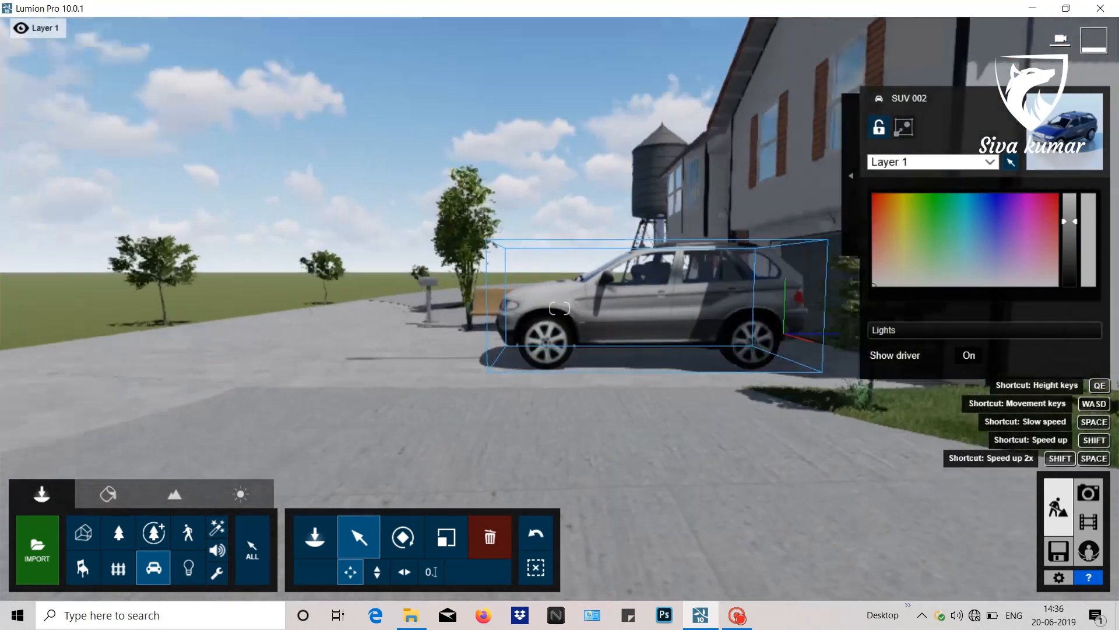
pyautogui.press('w')
pyautogui.moveTo(641, 431); pyautogui.dragTo(749, 449, button='right')
pyautogui.press('q')
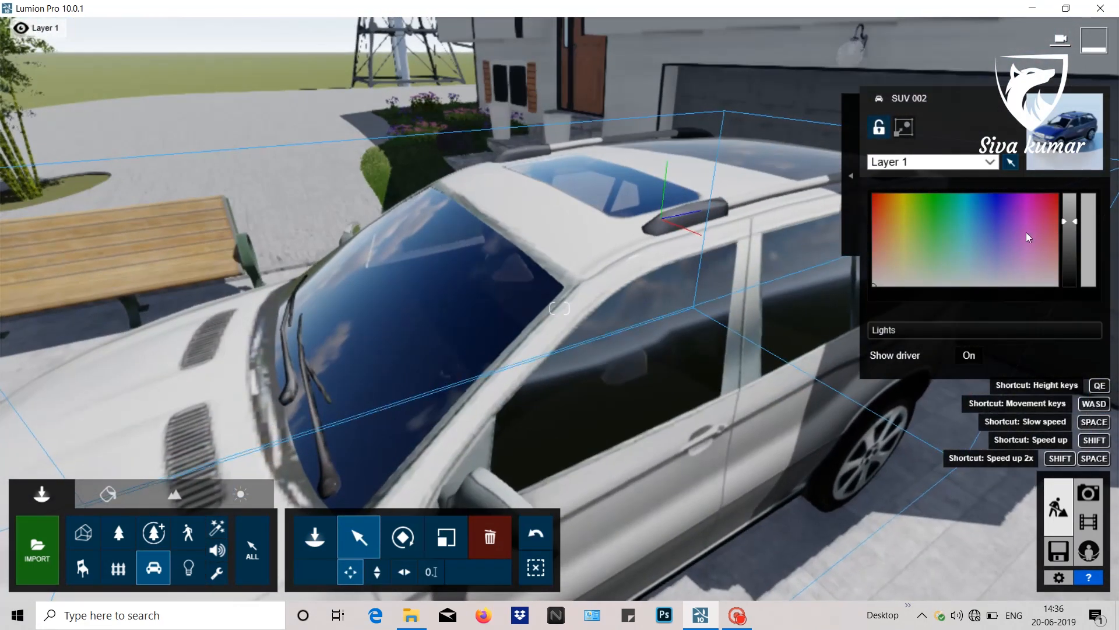
pyautogui.click(983, 208)
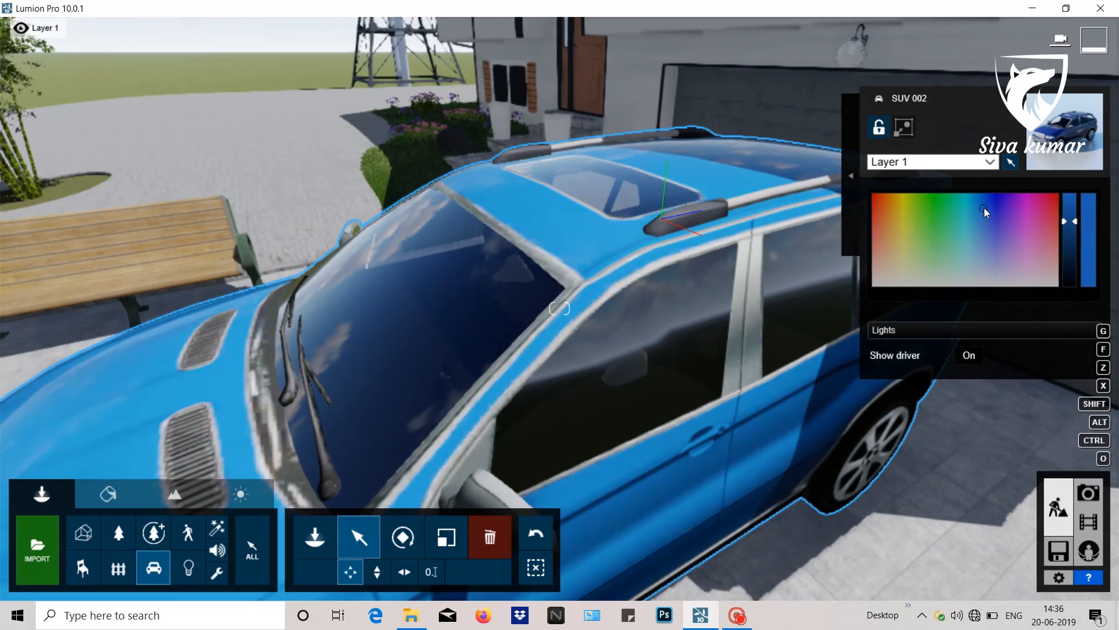
pyautogui.moveTo(984, 207)
pyautogui.mouseDown()
pyautogui.moveTo(999, 206)
pyautogui.moveTo(1026, 268)
pyautogui.moveTo(987, 274)
pyautogui.mouseUp()
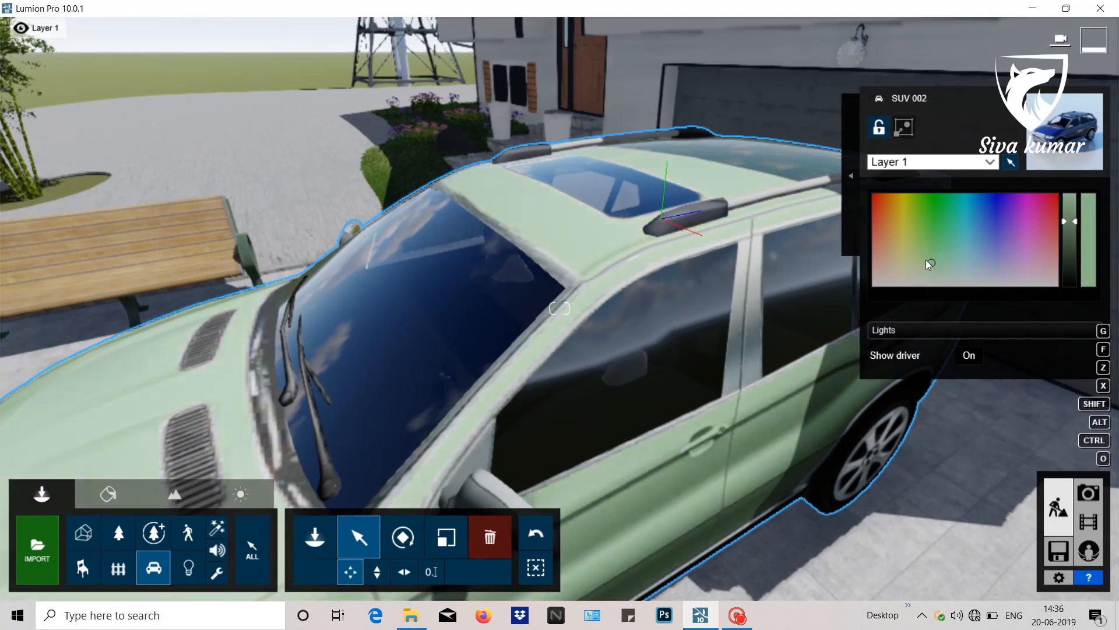
pyautogui.moveTo(889, 249); pyautogui.dragTo(870, 223)
pyautogui.scroll(-5, 764, 286)
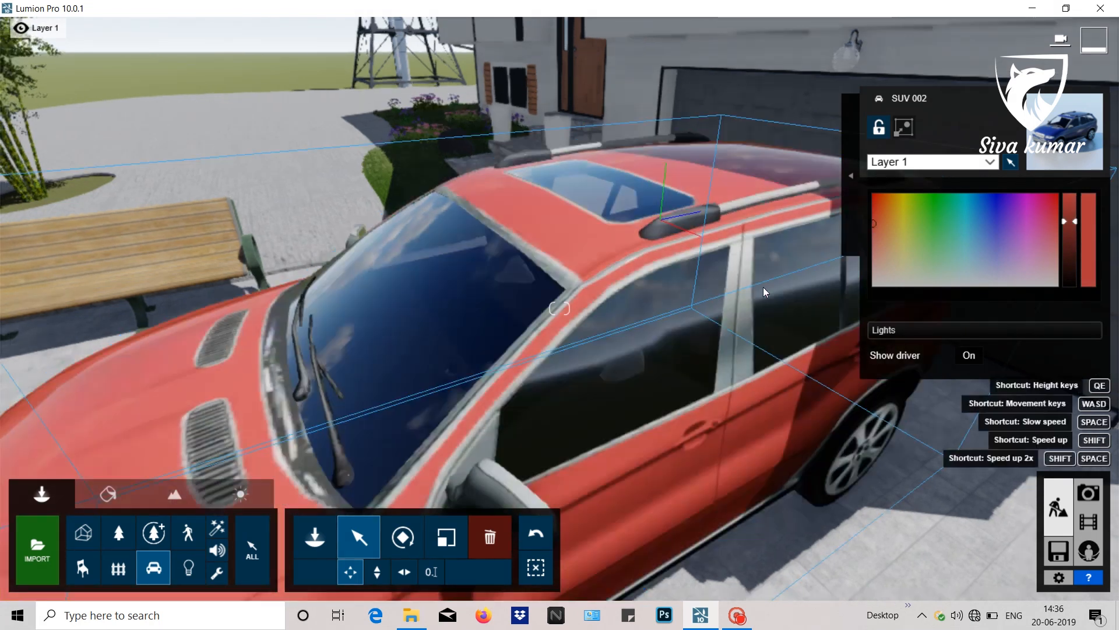
# Change the SUV's body colour to a near-white tone at full brightness.
pyautogui.moveTo(884, 269); pyautogui.dragTo(872, 275)
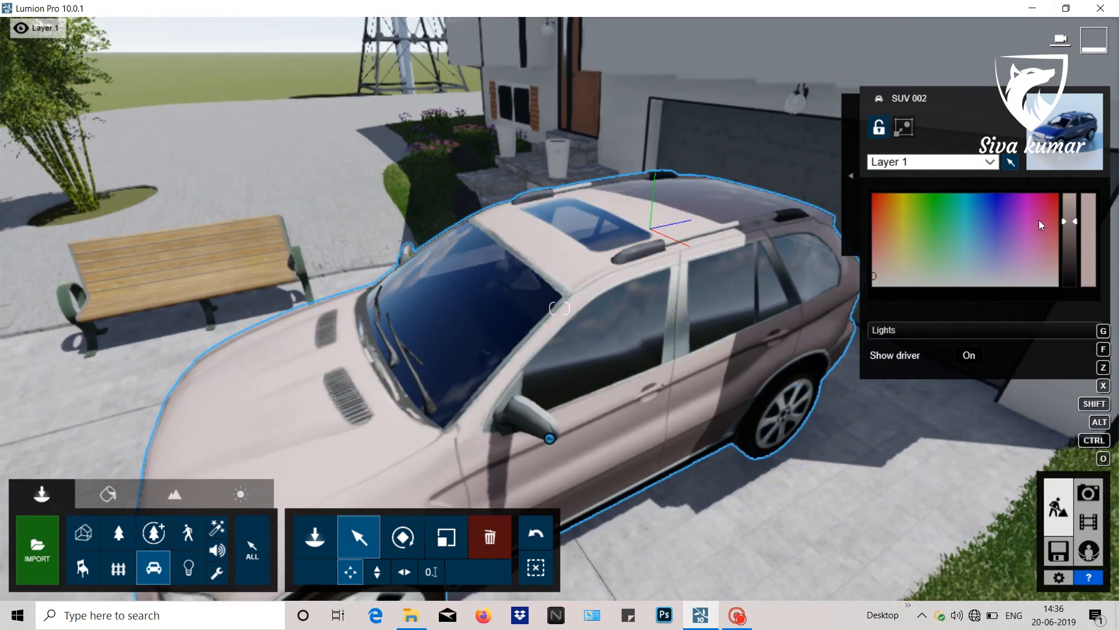
pyautogui.moveTo(1075, 225); pyautogui.dragTo(1075, 202)
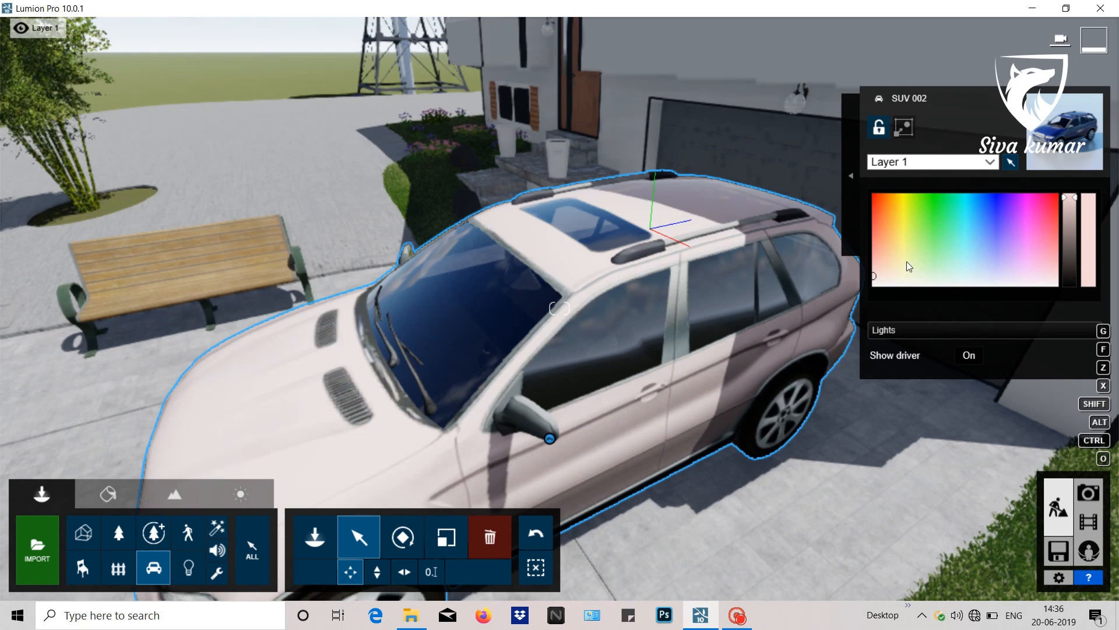
pyautogui.scroll(-6, 700, 278)
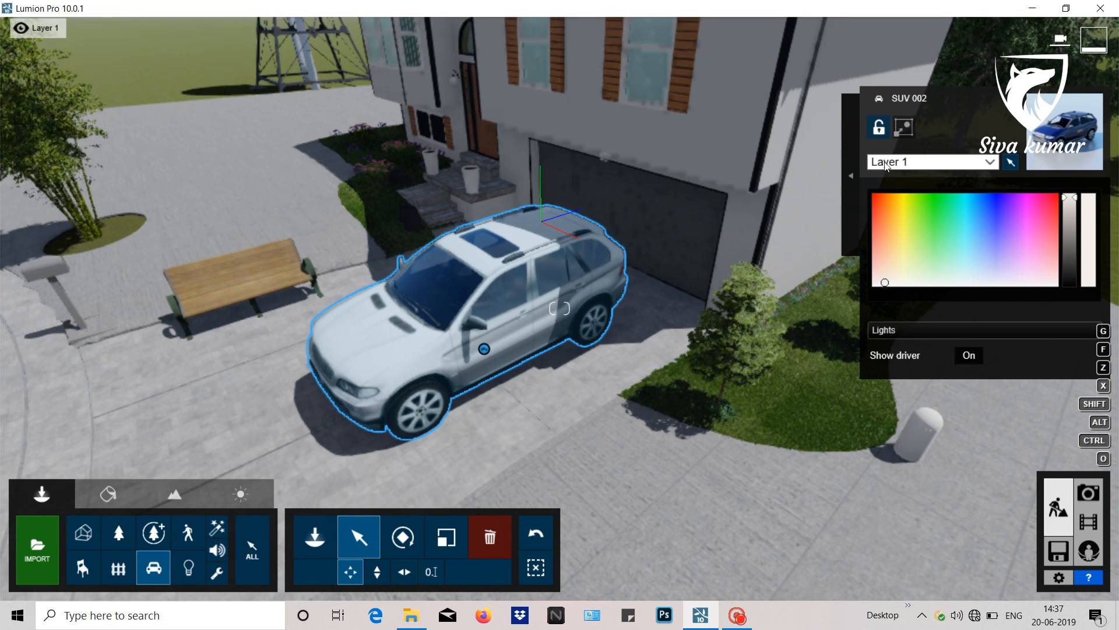
# Switch to Movie mode and play the beginning of the recorded clip to check the parked SUV.
pyautogui.click(850, 194)
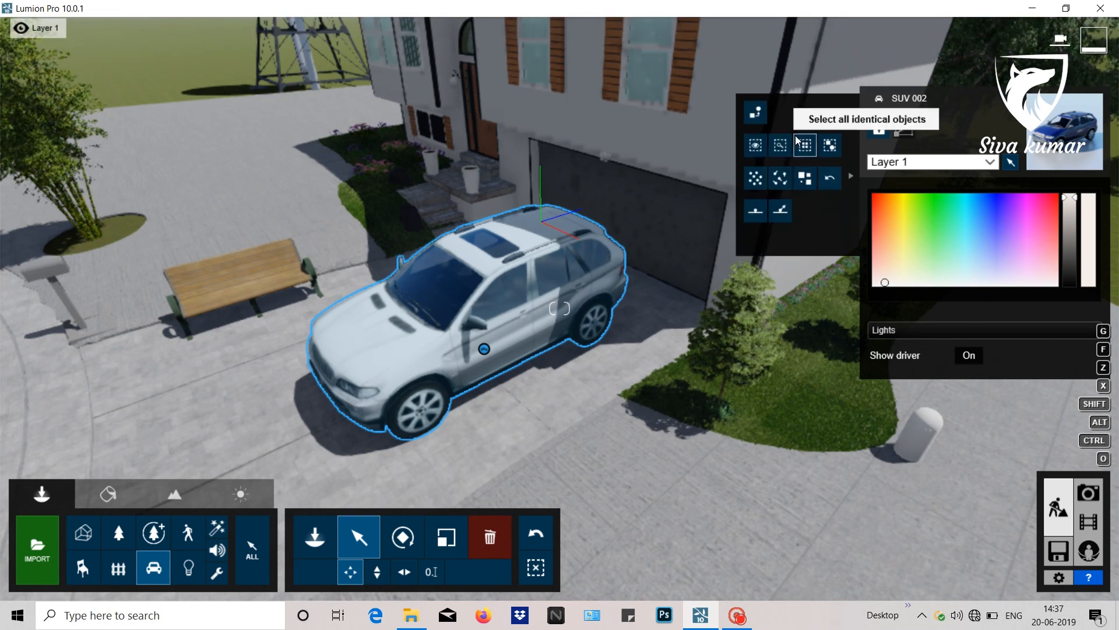
pyautogui.click(107, 494)
pyautogui.scroll(-5, 393, 348)
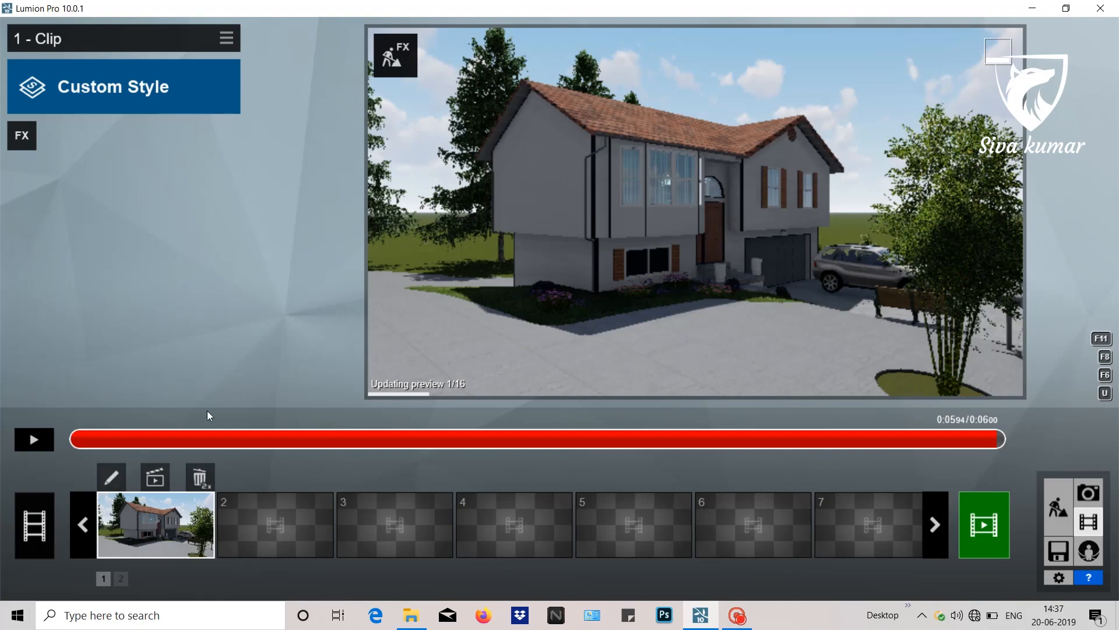
pyautogui.click(30, 443)
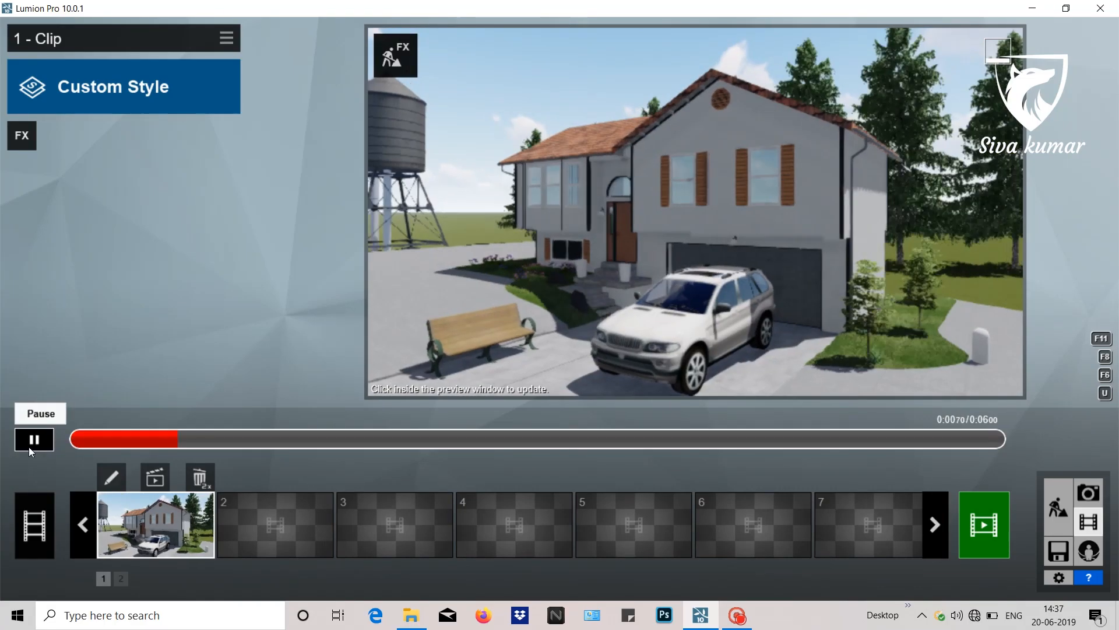
pyautogui.click(31, 442)
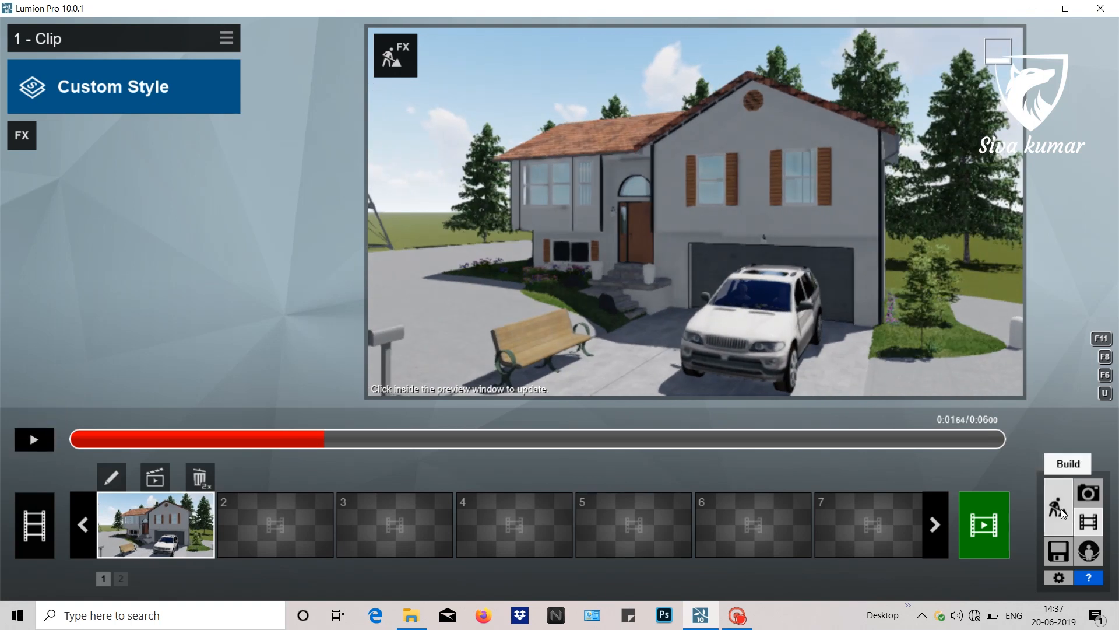
# Return to Build mode and examine the SUV's position on the driveway from ground level at its side and front.
pyautogui.click(1058, 509)
pyautogui.press('w')
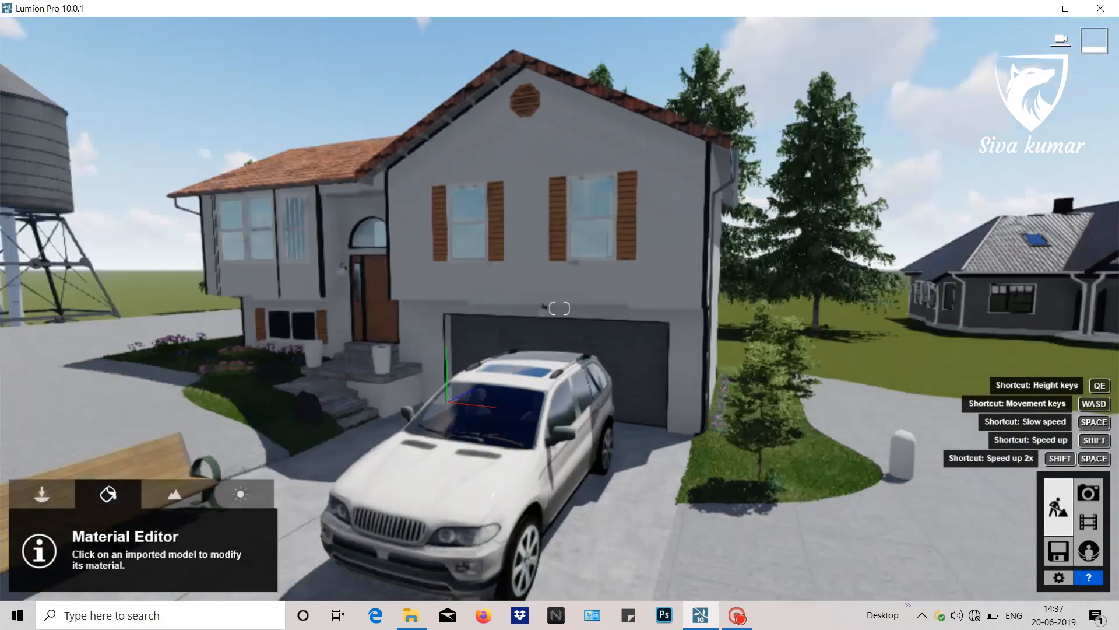
pyautogui.press('d')
pyautogui.moveTo(1026, 496); pyautogui.dragTo(799, 545, button='right')
pyautogui.press('w')
pyautogui.press('e')
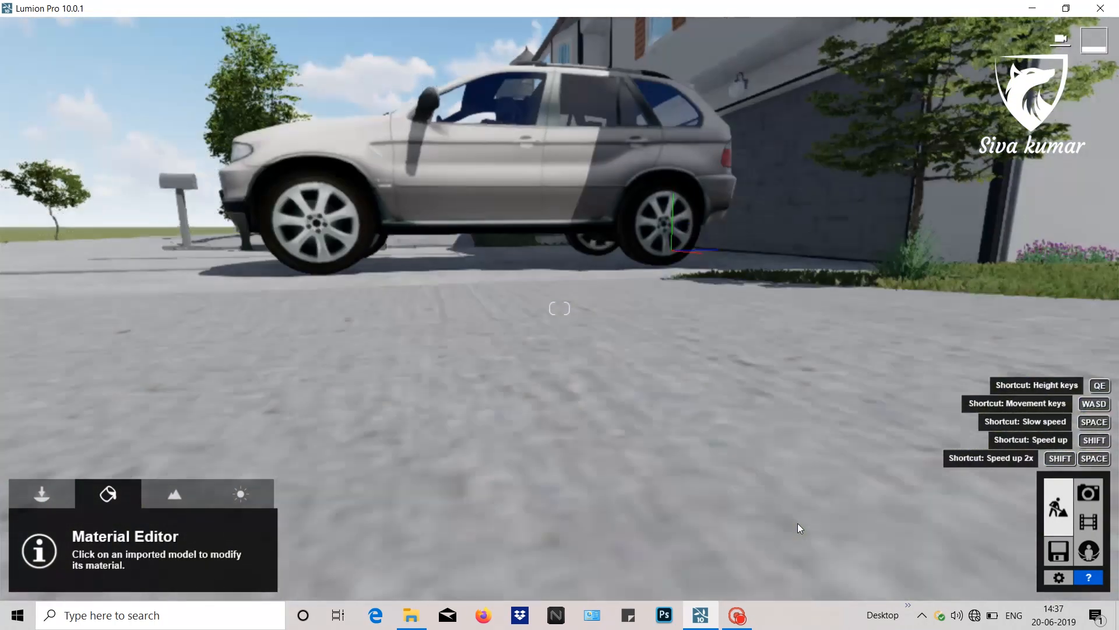
pyautogui.press('a')
pyautogui.moveTo(111, 487); pyautogui.dragTo(232, 486, button='right')
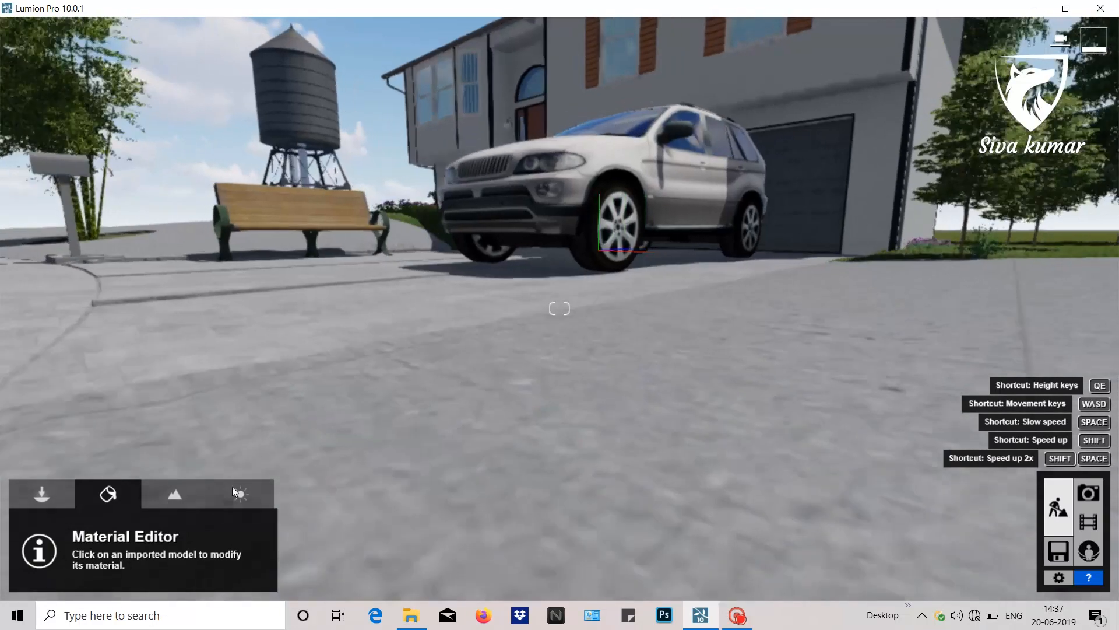
# Move the SUV slightly closer to the garage door and toward the planting bed's side of the driveway.
pyautogui.press('q')
pyautogui.click(42, 493)
pyautogui.press('q')
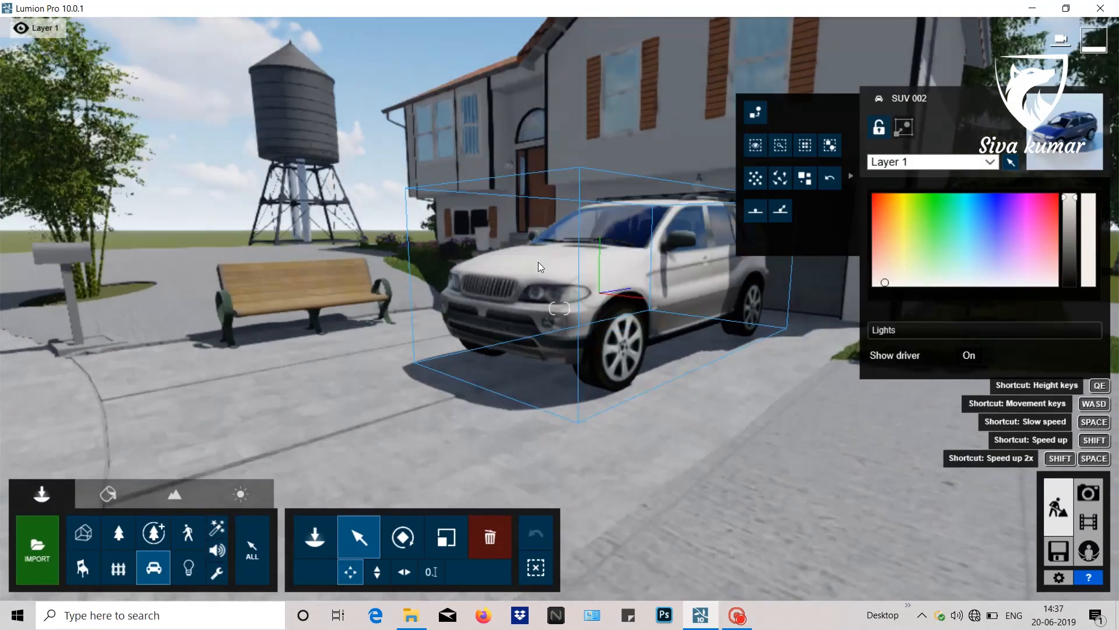
pyautogui.press('q')
pyautogui.moveTo(537, 261); pyautogui.dragTo(457, 245, button='right')
pyautogui.press('w')
pyautogui.press('s')
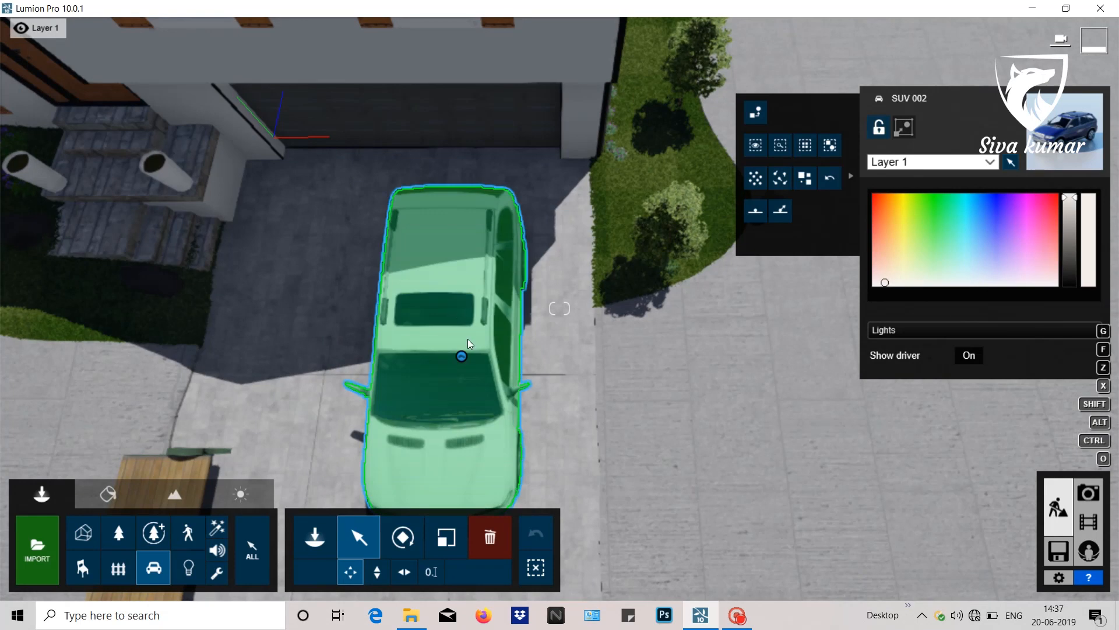
pyautogui.moveTo(477, 356); pyautogui.dragTo(489, 333)
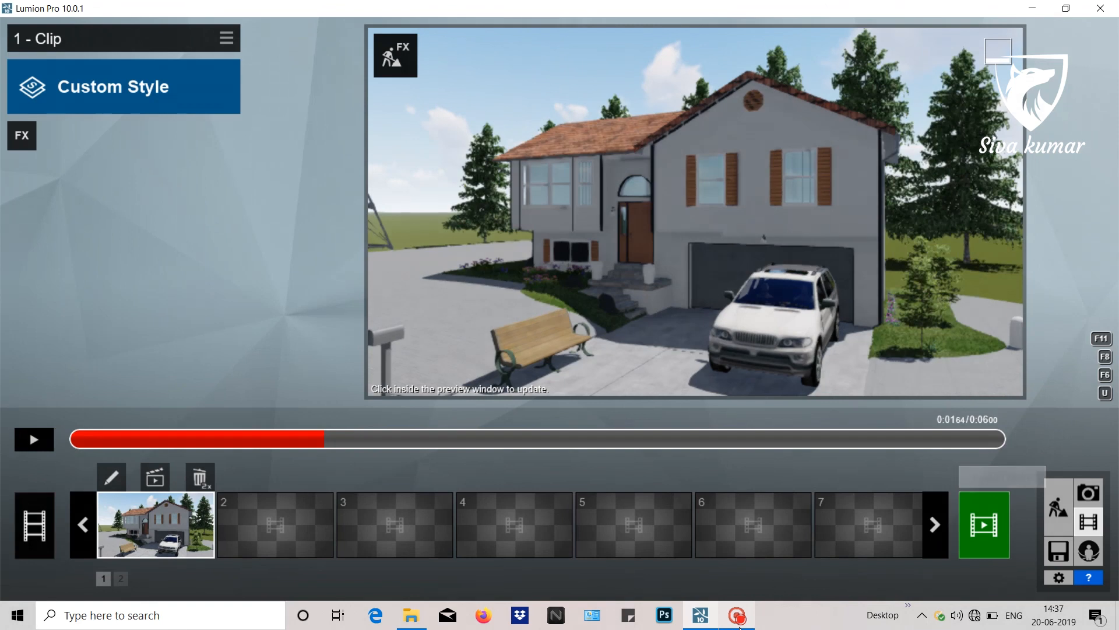
pyautogui.moveTo(737, 615)
pyautogui.moveTo(750, 547)
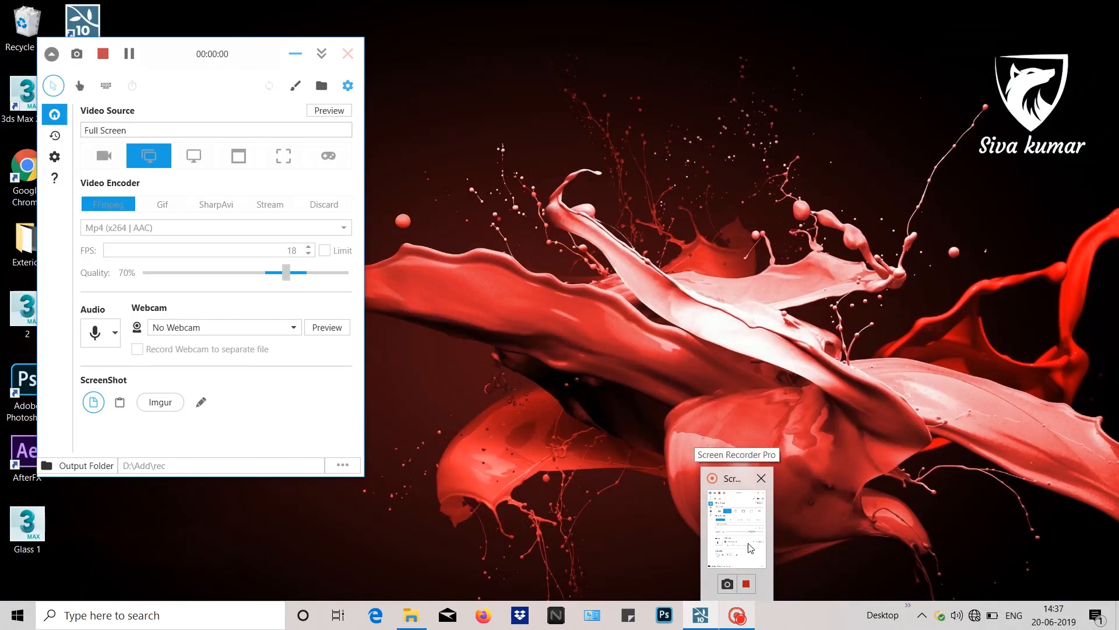
pyautogui.click(752, 546)
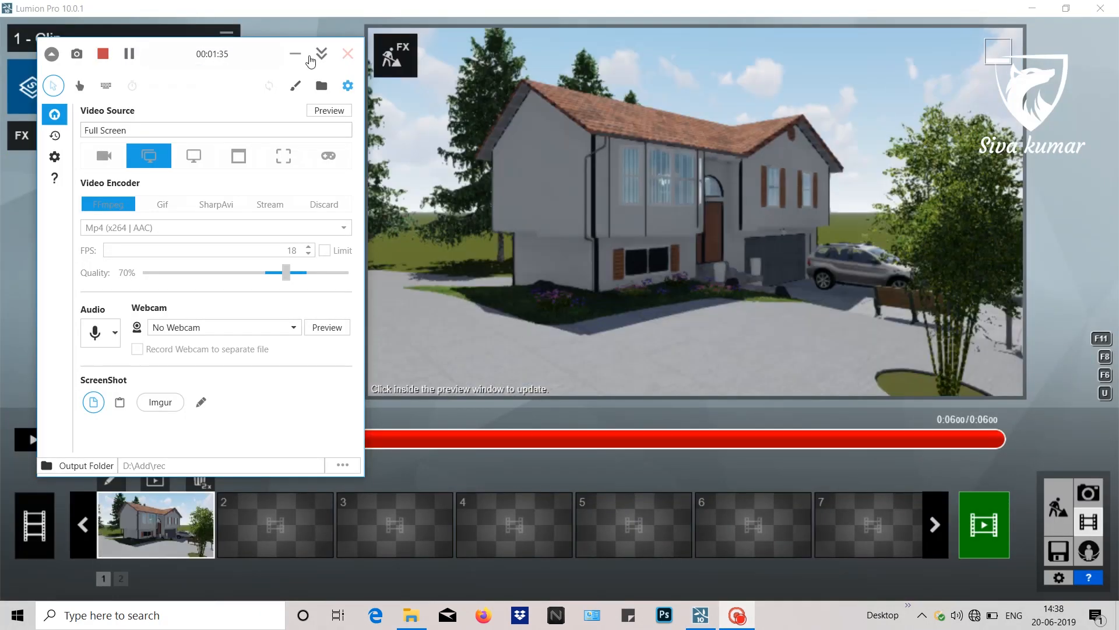
pyautogui.click(295, 53)
# Start recording a new movie clip in empty slot 2.
pyautogui.click(262, 548)
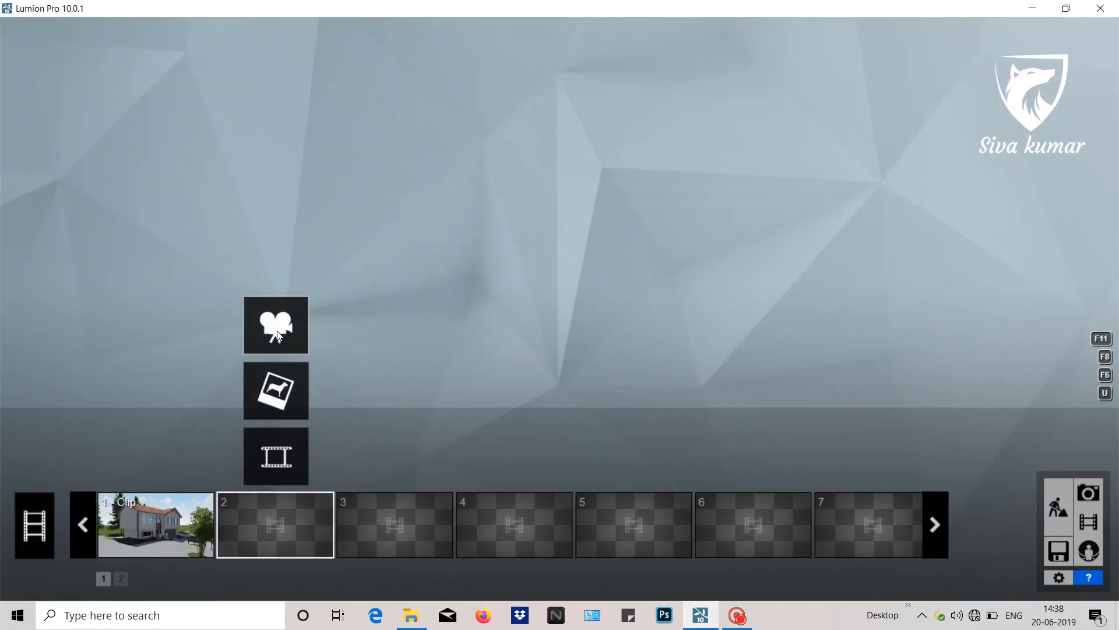
pyautogui.click(277, 336)
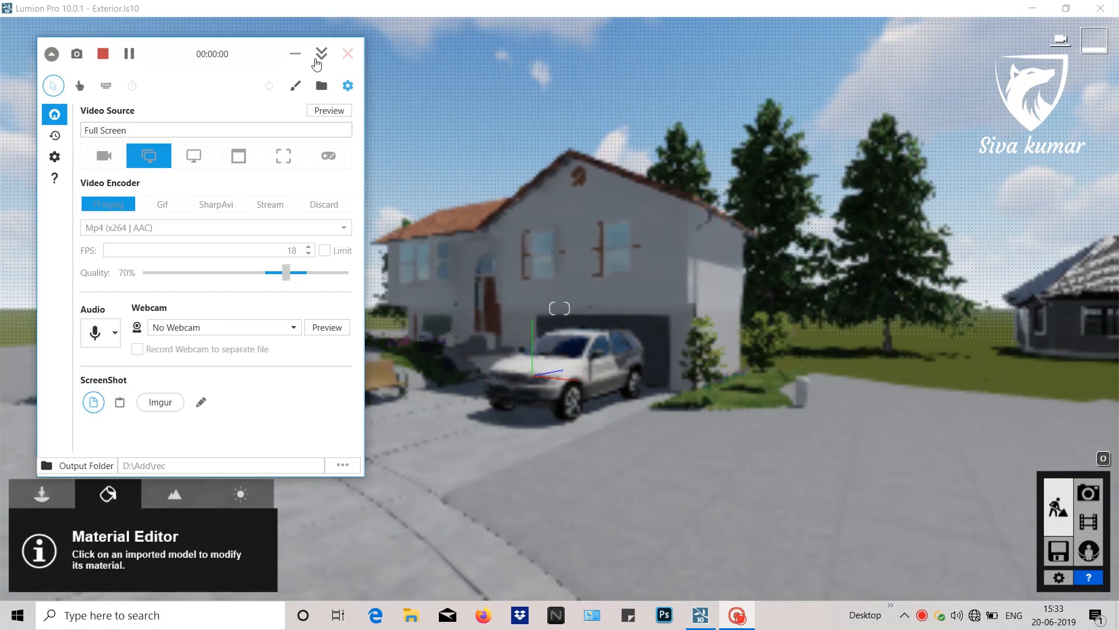
# Set the editor resolution to 66% in the settings and return to the scene.
pyautogui.click(320, 58)
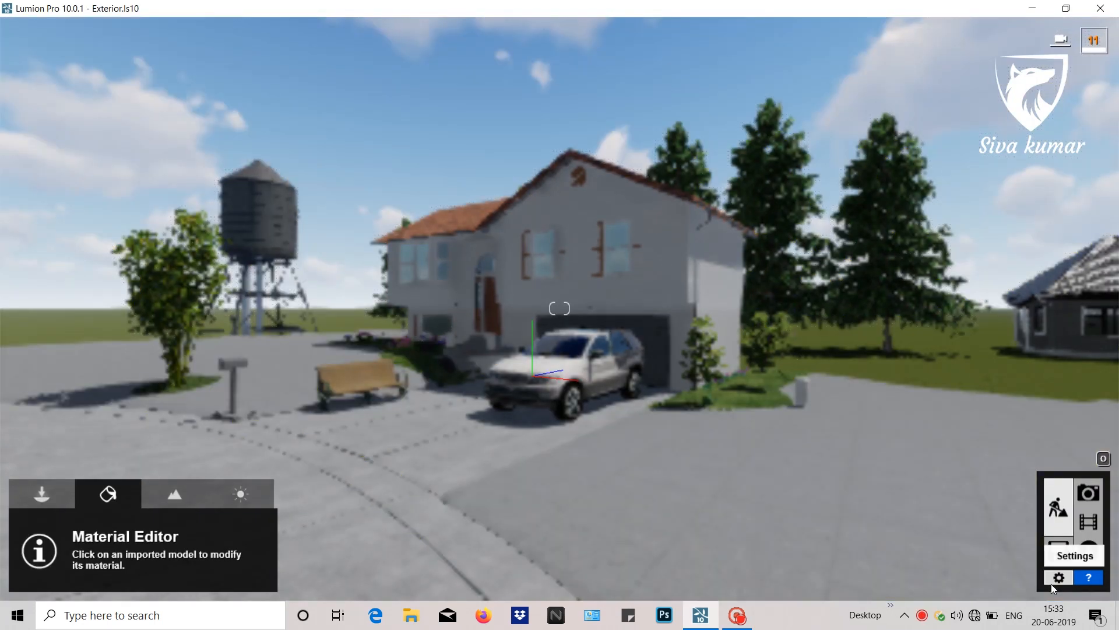
pyautogui.click(1052, 583)
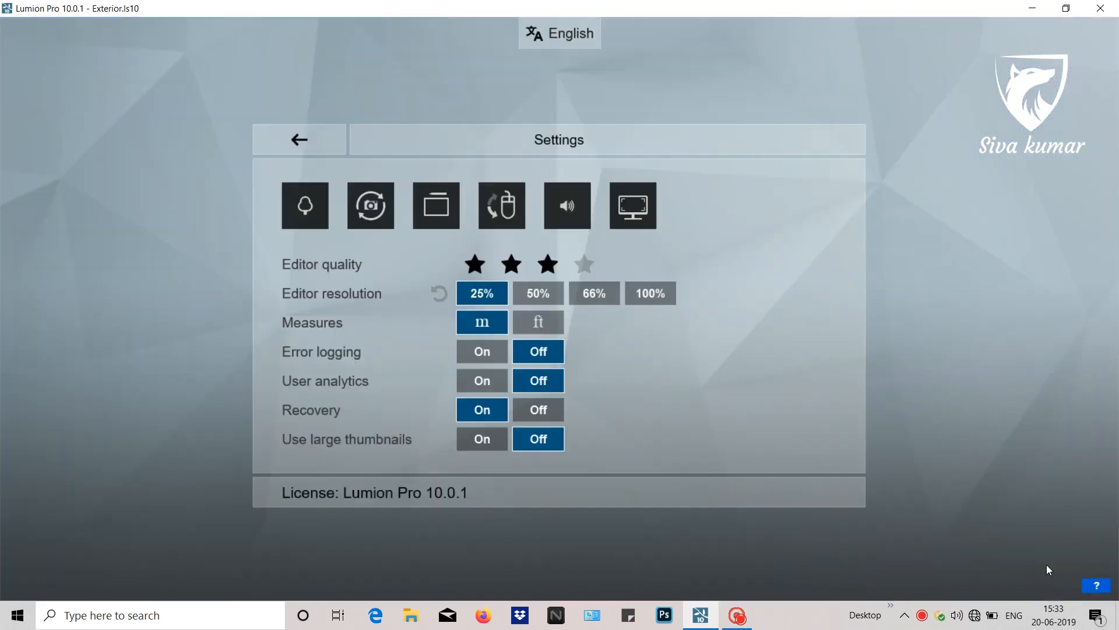
pyautogui.click(613, 296)
pyautogui.click(318, 138)
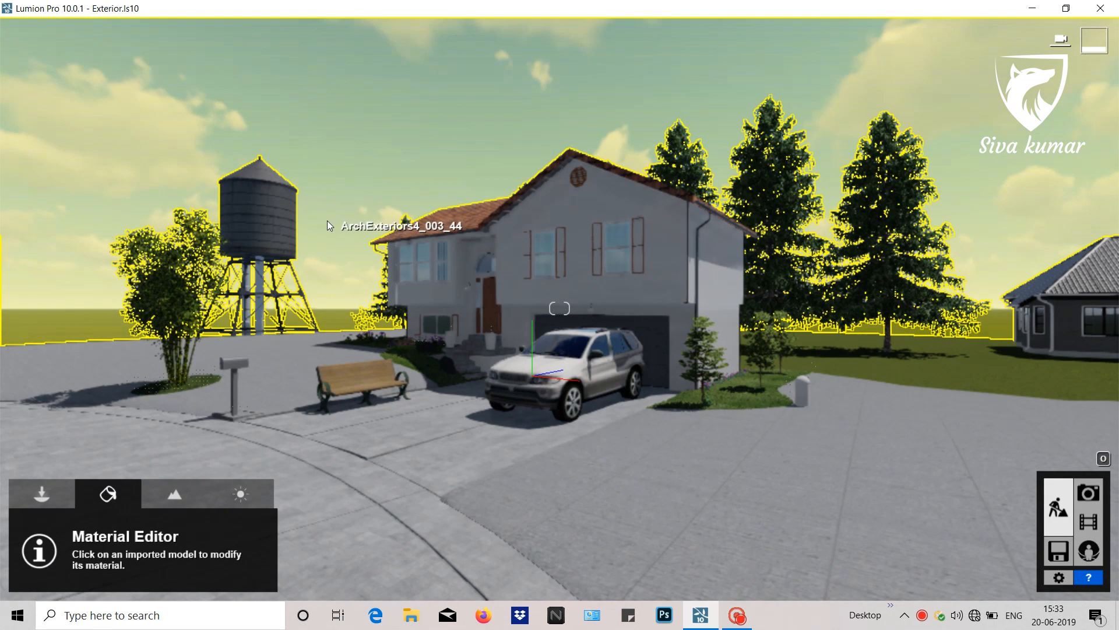
# Face the front entrance and show page 2 of the female people in the character library.
pyautogui.press('w')
pyautogui.moveTo(190, 209); pyautogui.dragTo(208, 208, button='right')
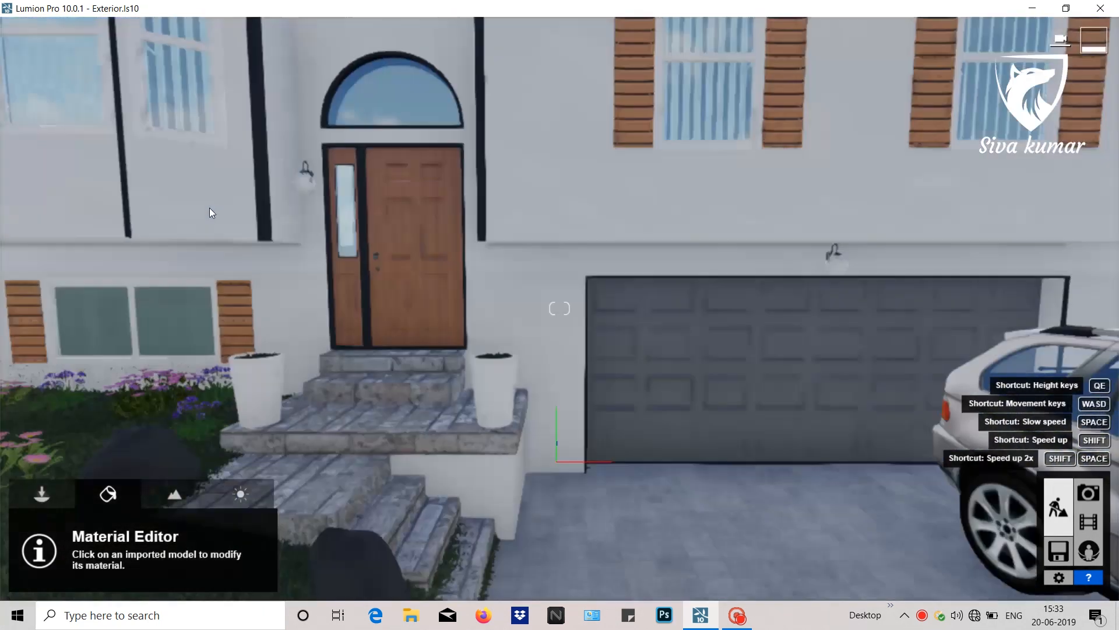
pyautogui.press('s')
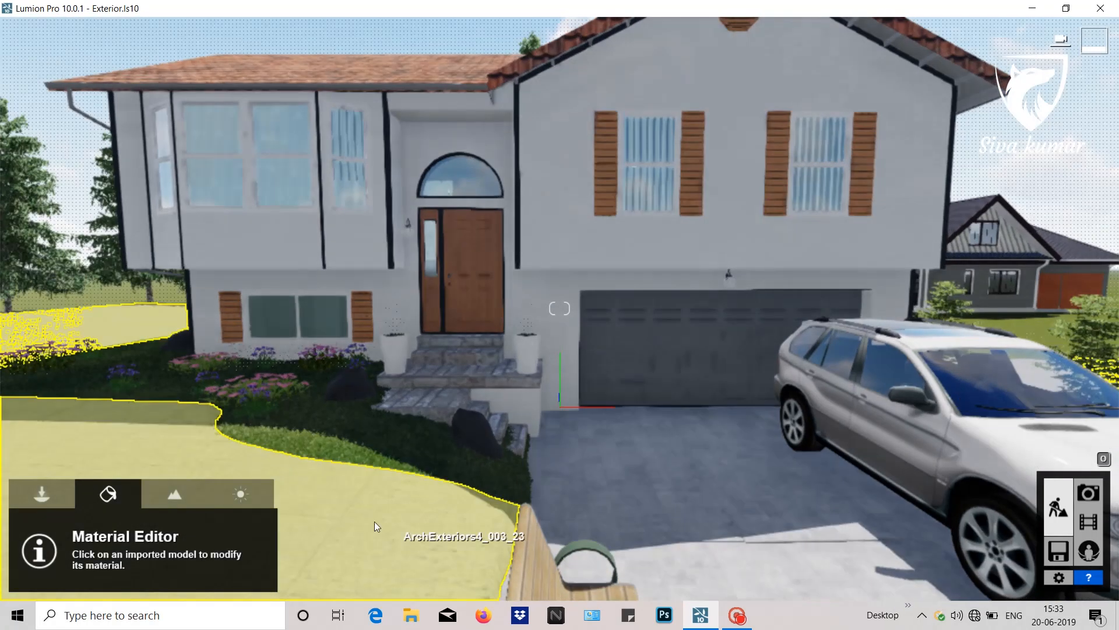
pyautogui.click(40, 494)
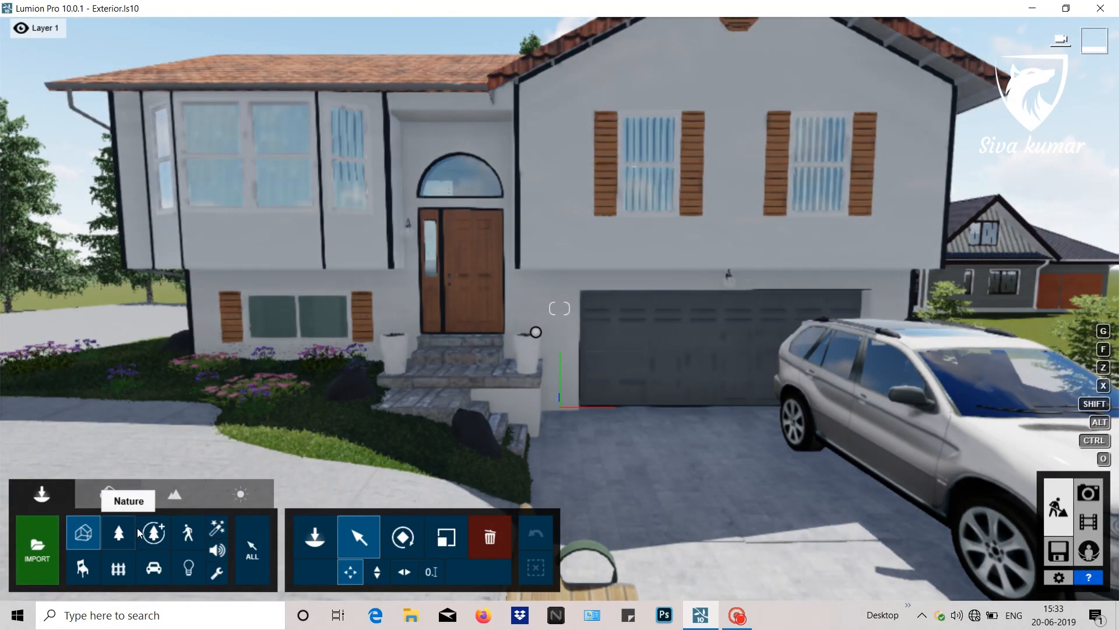
pyautogui.click(188, 531)
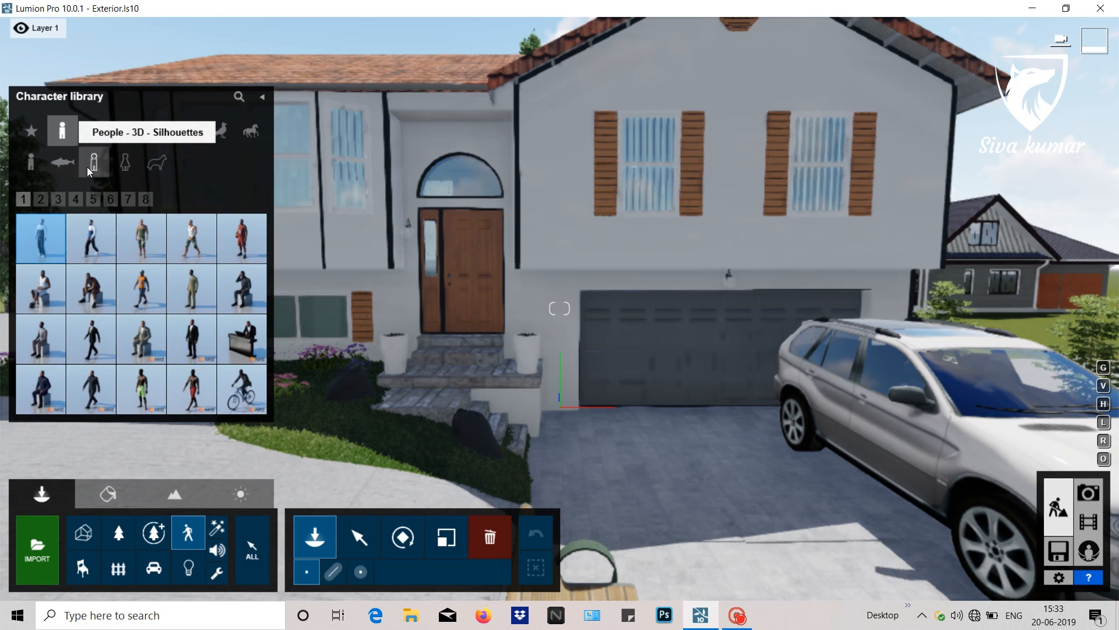
pyautogui.click(101, 128)
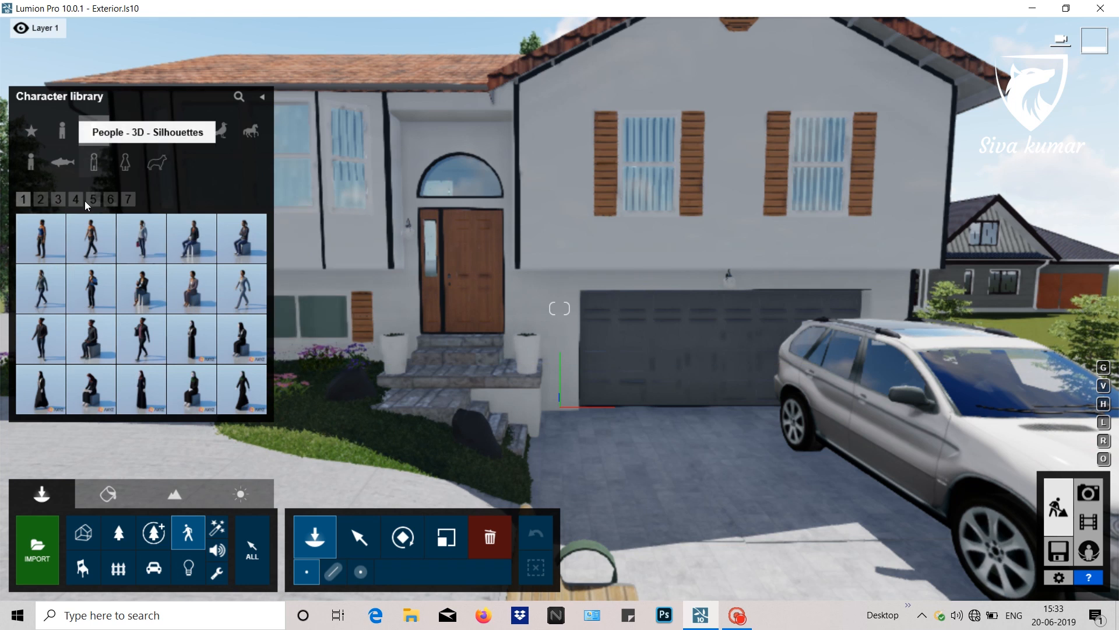
pyautogui.click(40, 200)
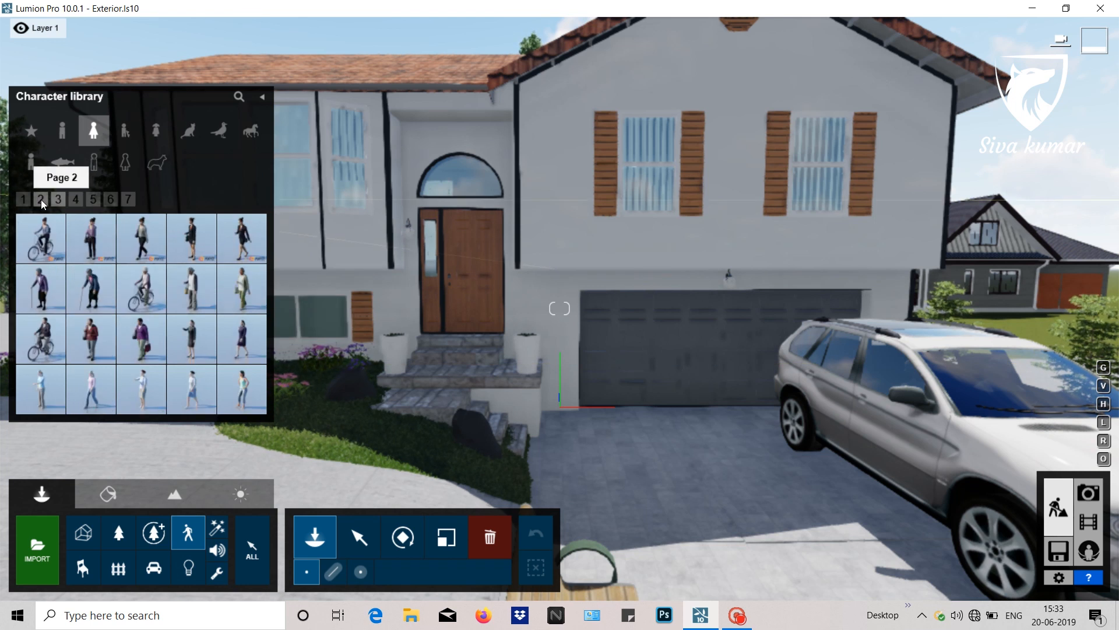
pyautogui.click(40, 199)
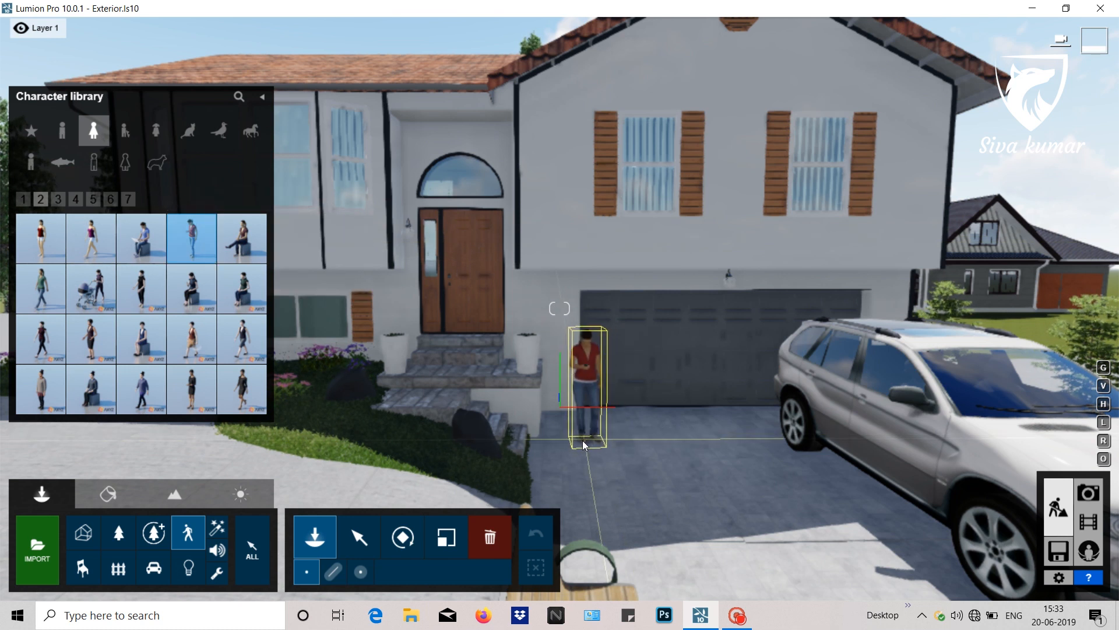
# Place the standing woman in a red top and jeans on the porch before the front door and switch to Select.
pyautogui.click(473, 374)
pyautogui.press('w')
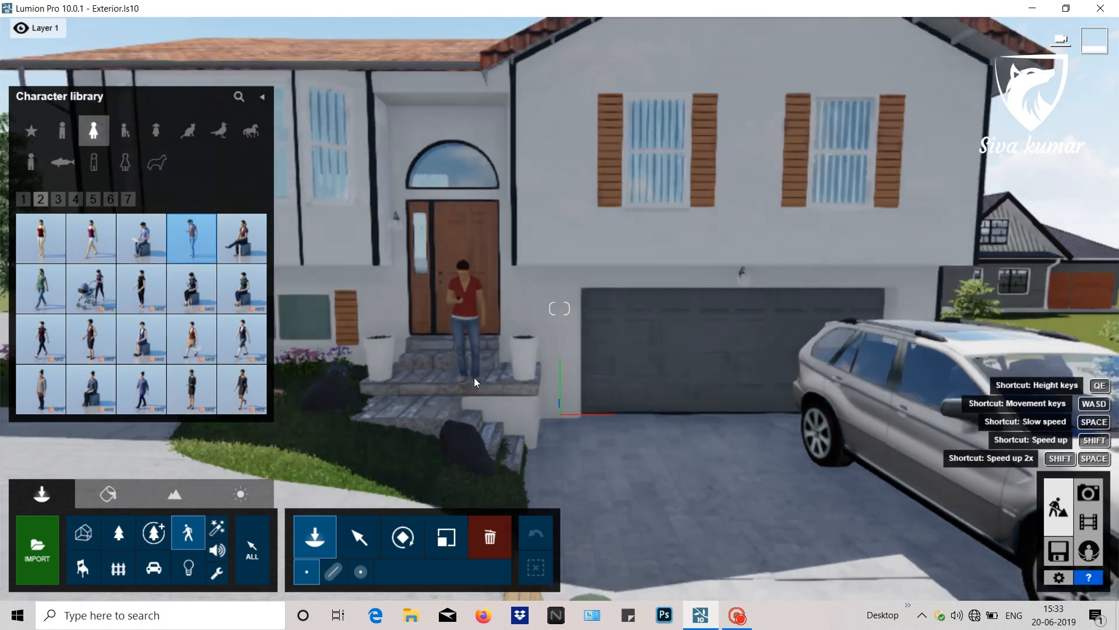
pyautogui.moveTo(433, 365); pyautogui.dragTo(410, 373, button='right')
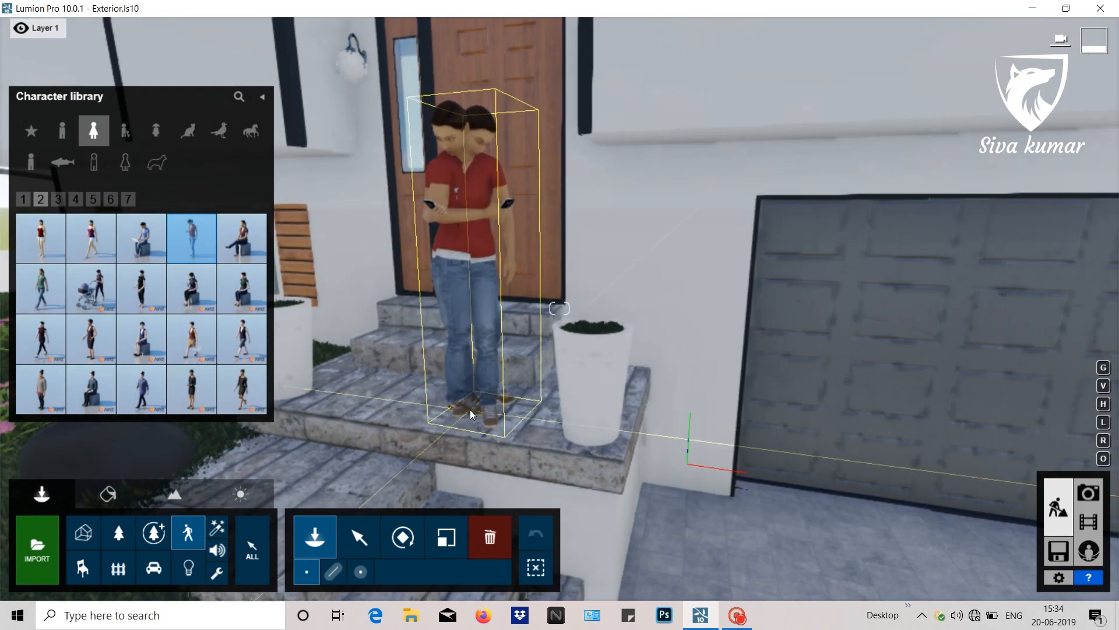
pyautogui.click(367, 547)
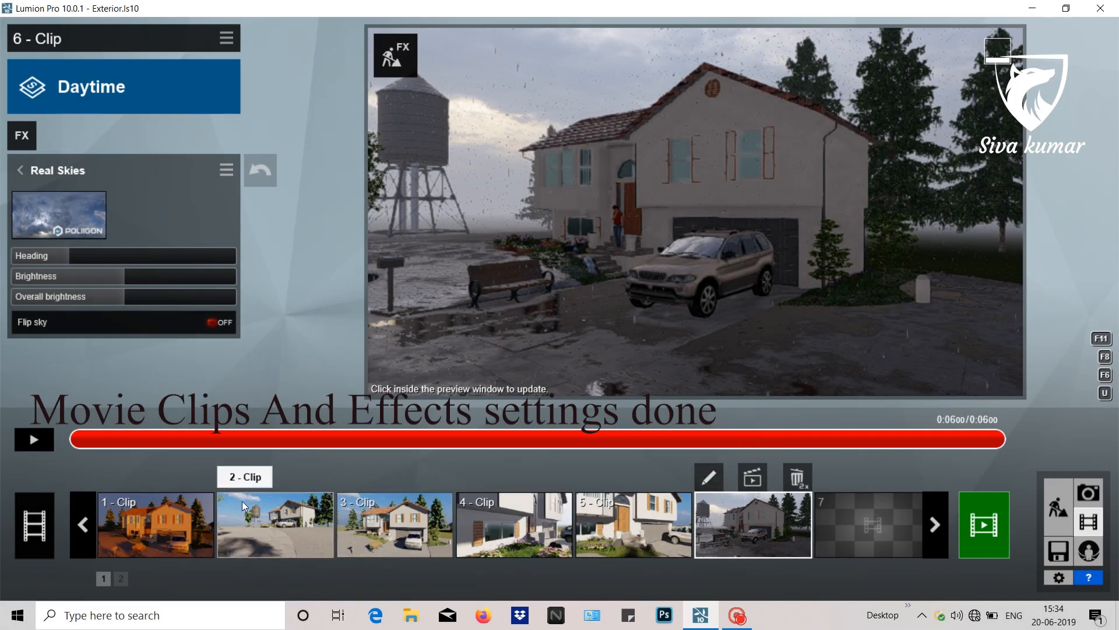
# Review the six movie clips in Movie mode, checking each clip's preview, style and effects.
pyautogui.click(180, 515)
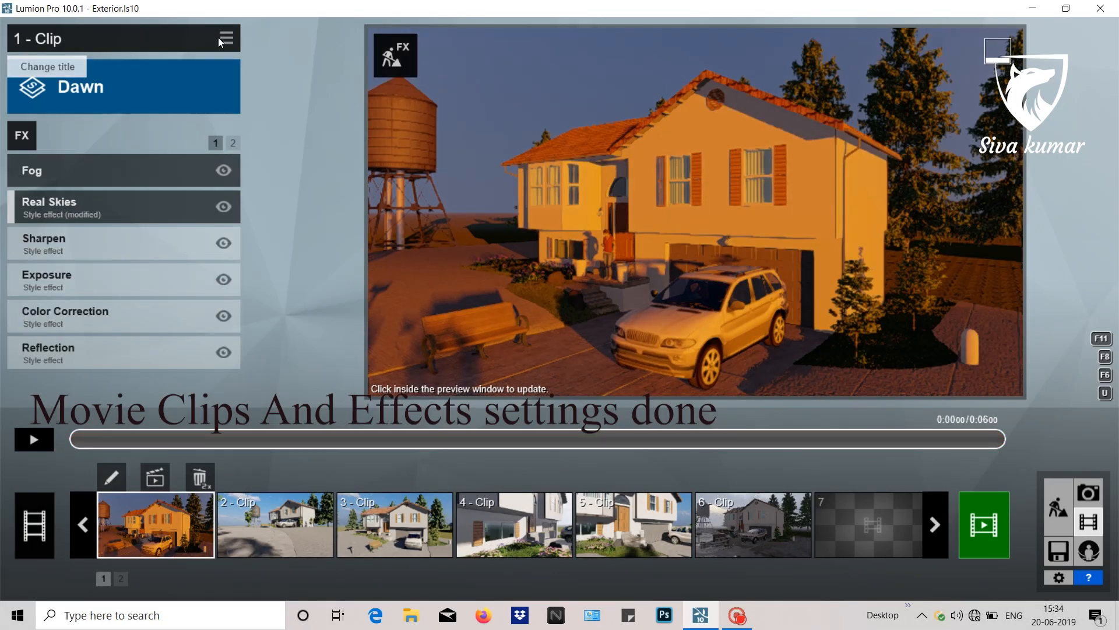
pyautogui.click(294, 535)
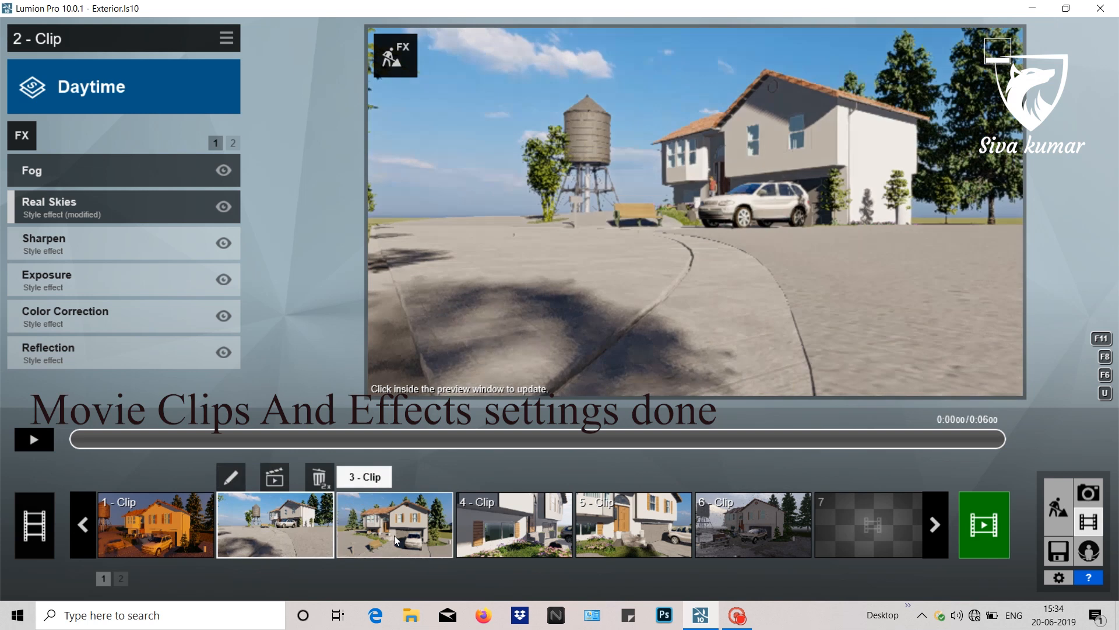
pyautogui.click(394, 535)
pyautogui.click(523, 536)
pyautogui.click(654, 536)
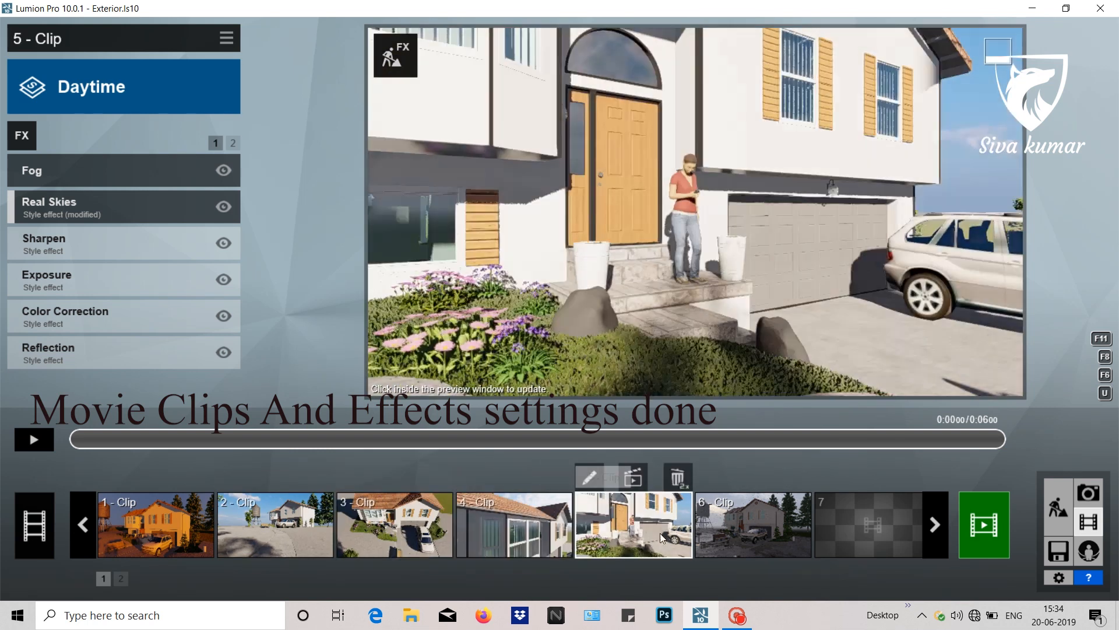
pyautogui.click(754, 524)
pyautogui.click(523, 517)
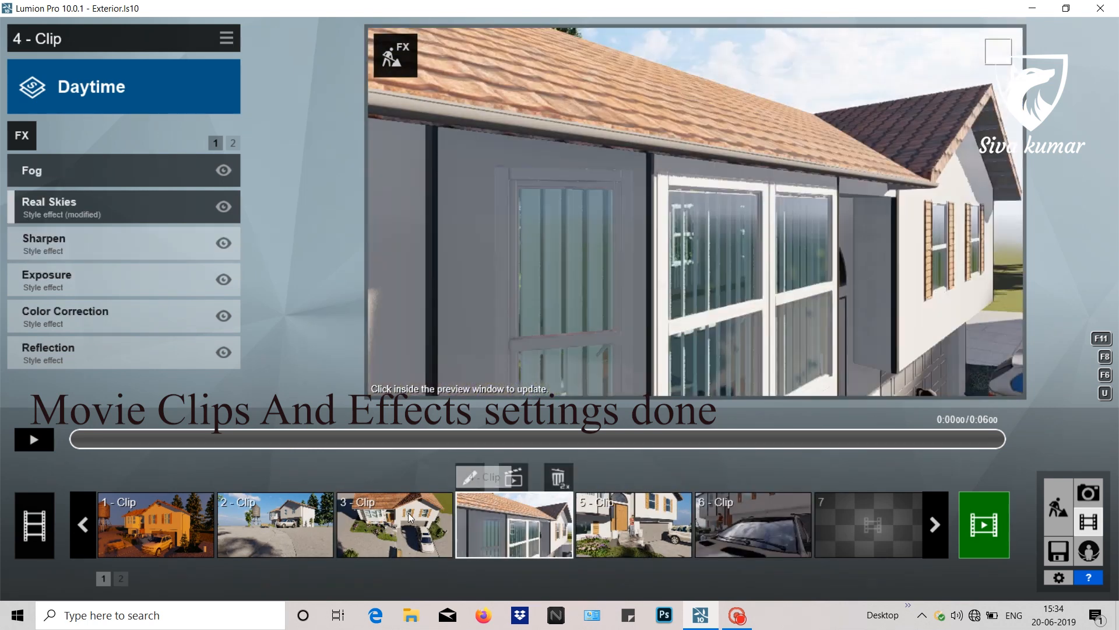
pyautogui.click(146, 525)
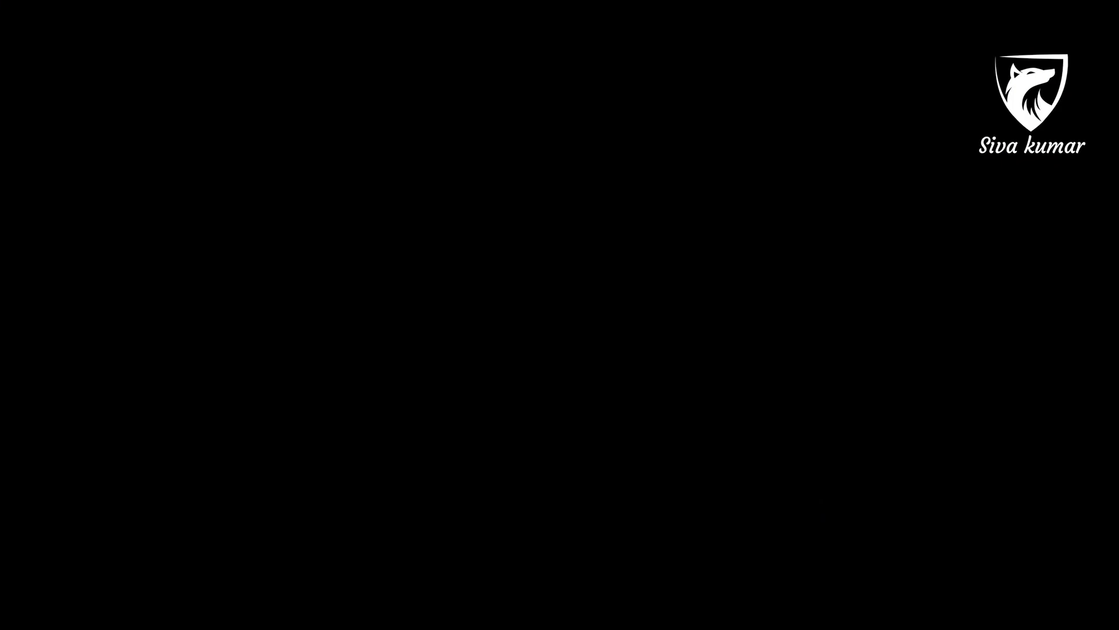